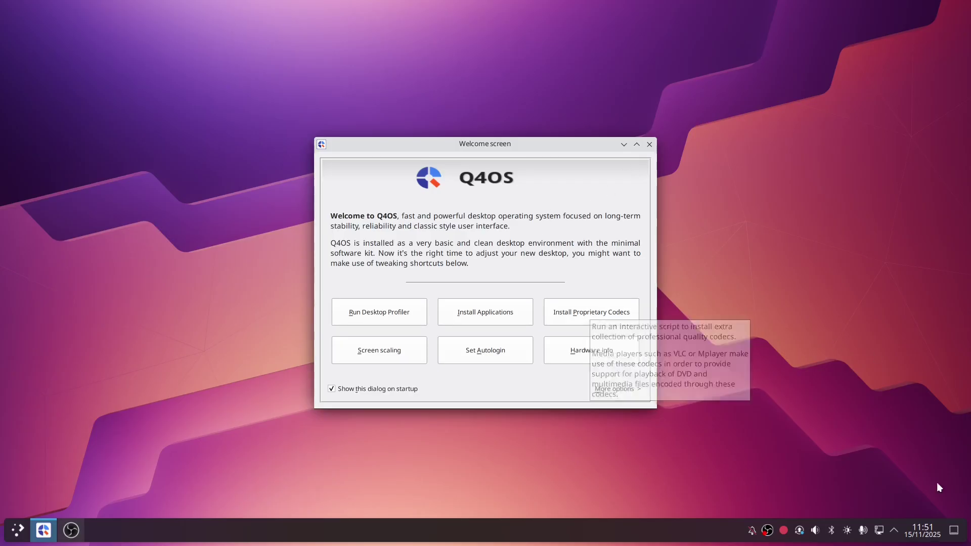
Check the network list, then install the proprietary multimedia codecs through their setup wizard.
left_click(879, 532)
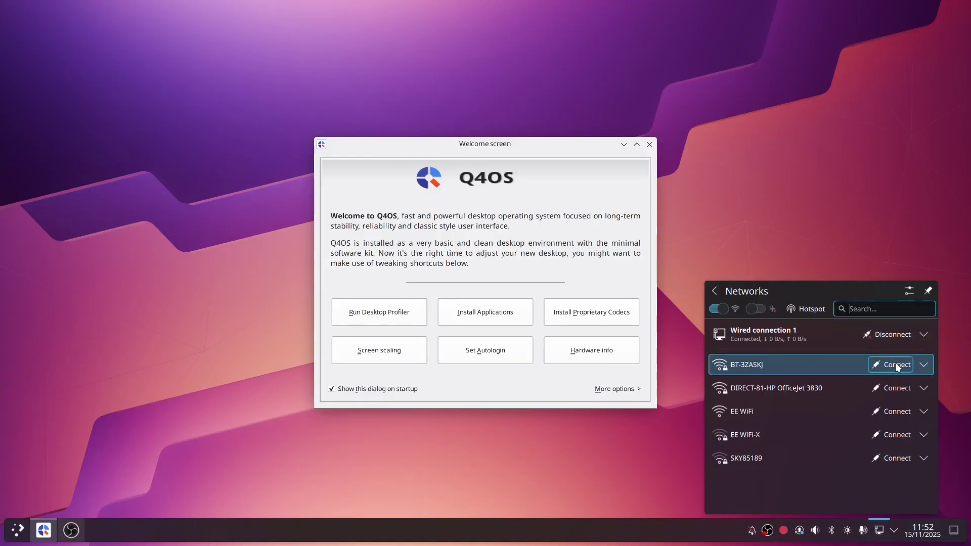
left_click(798, 173)
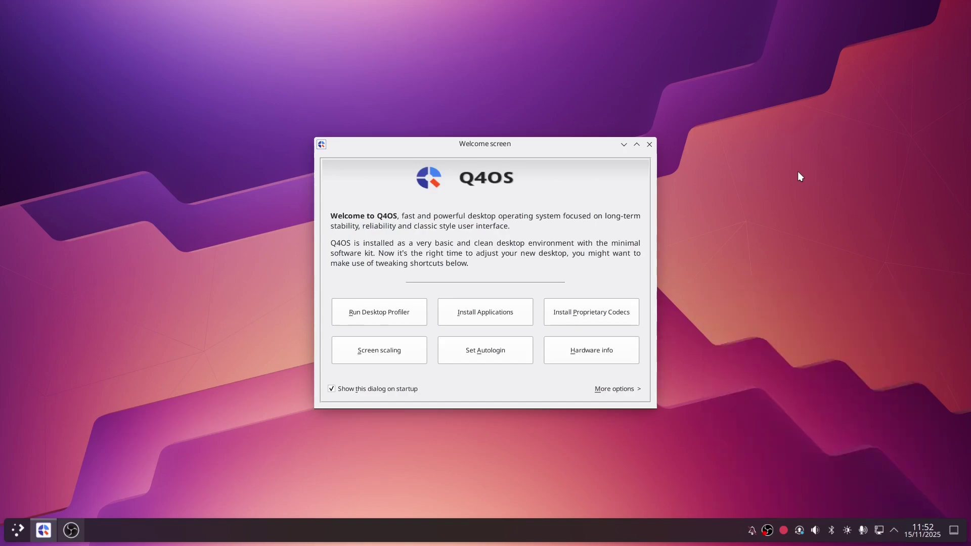
left_click(578, 314)
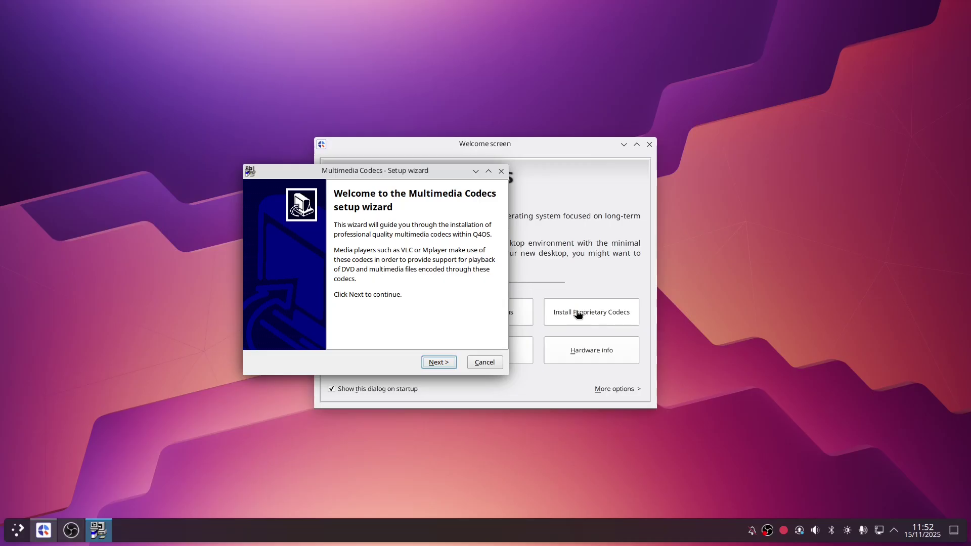
left_click(438, 365)
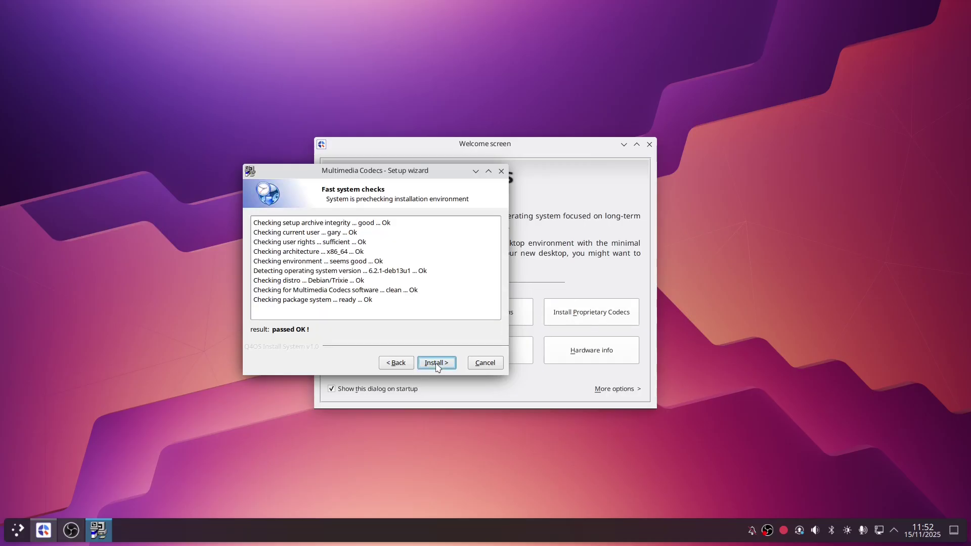
left_click(437, 363)
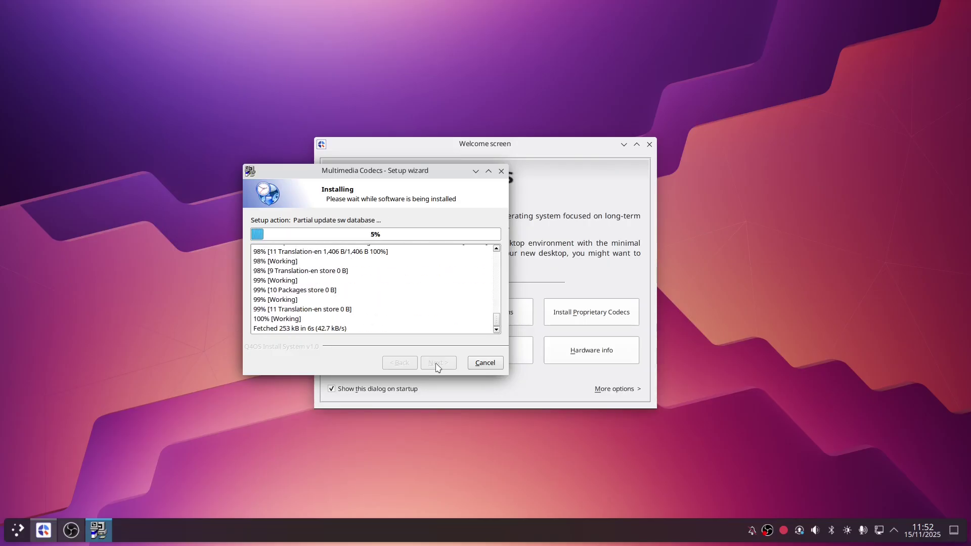
left_click(438, 364)
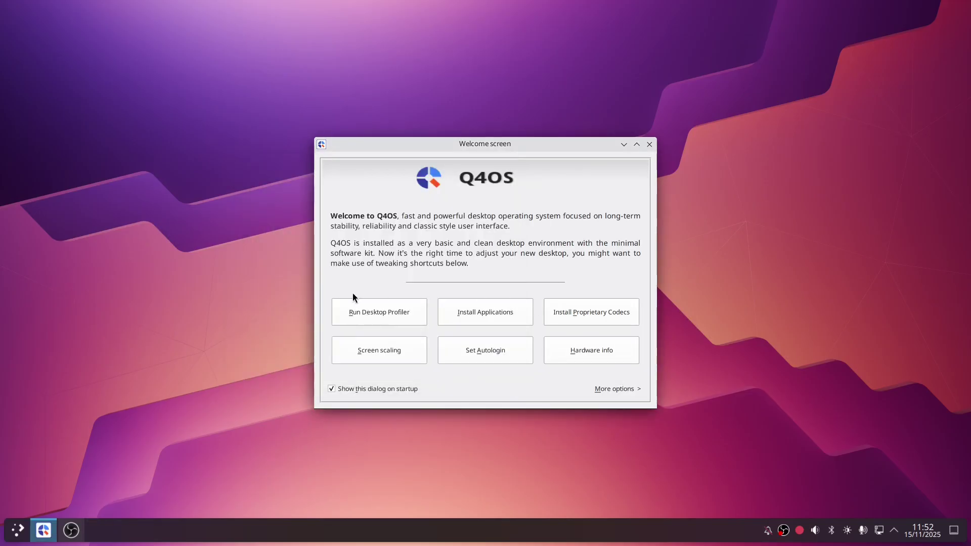
Open and close the Desktop Profiler, then untick 'Show this dialog on startup' under More options.
left_click(384, 316)
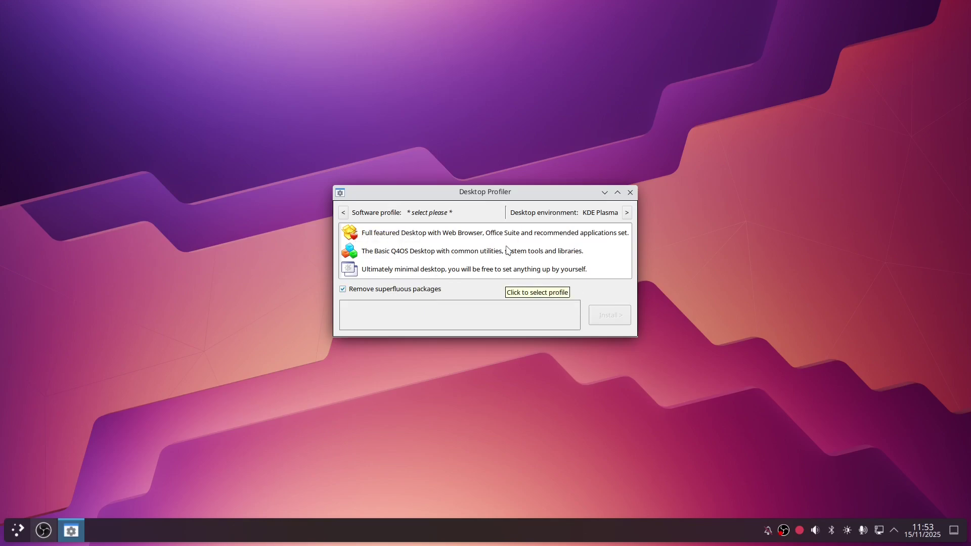
left_click(631, 192)
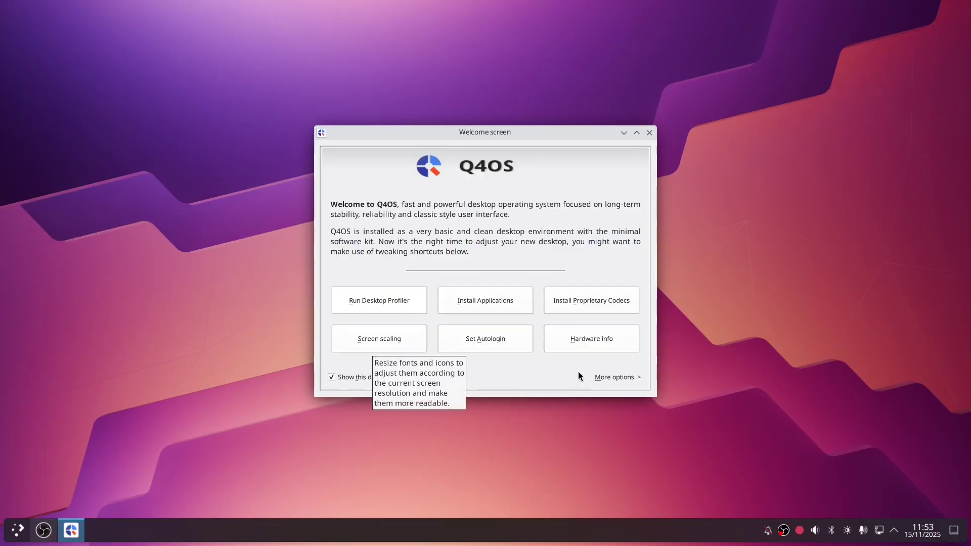
left_click(615, 377)
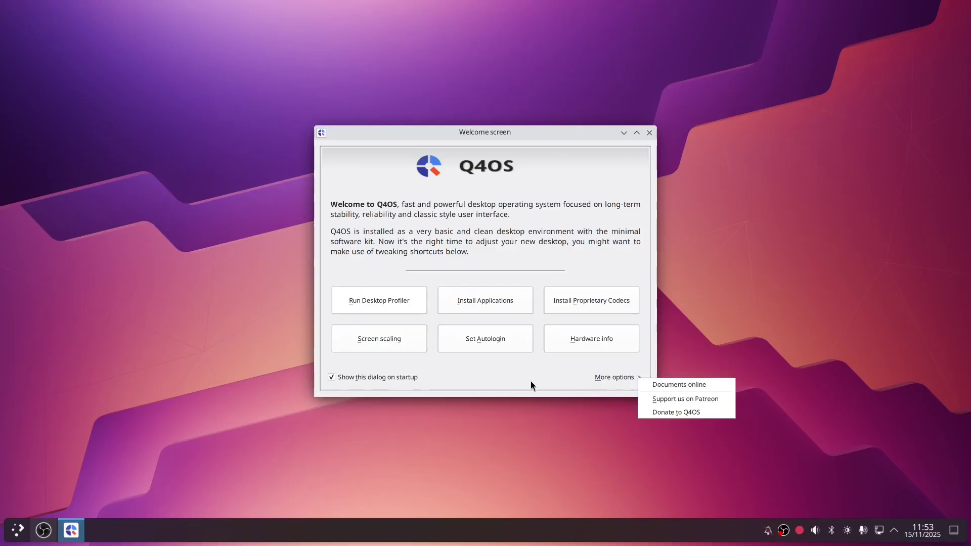
left_click(370, 376)
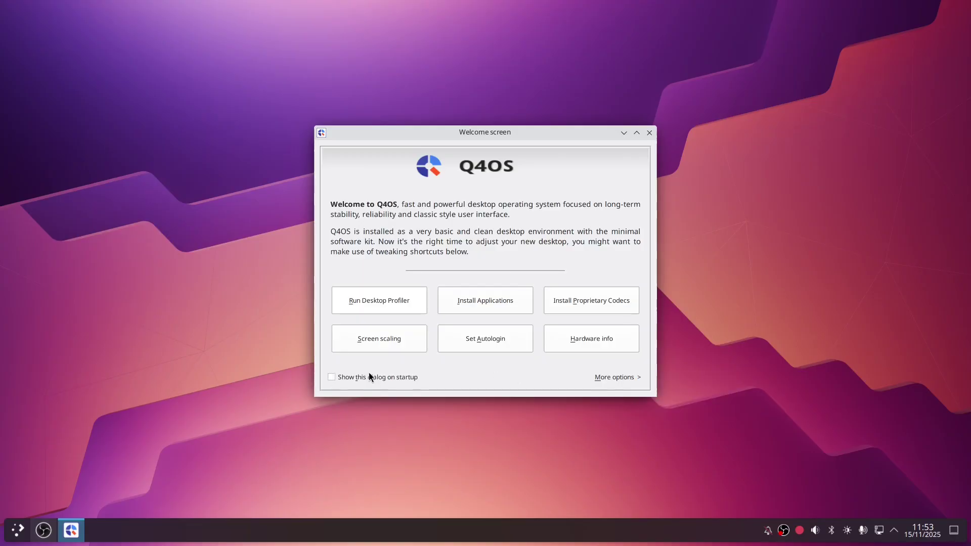
Close the welcome dialog and pair the Imdwimd RGB01 headset via Bluetooth, retrying after the first failure.
left_click(650, 134)
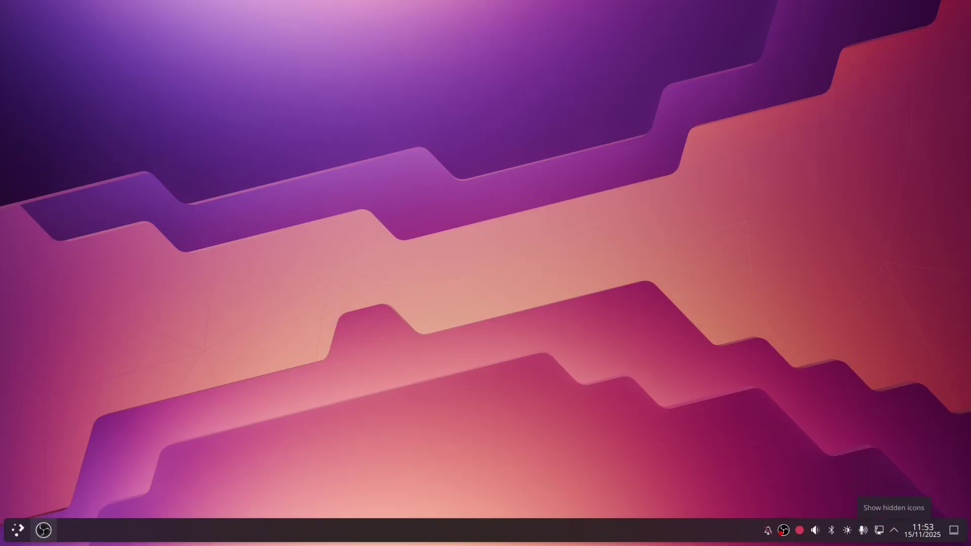
left_click(831, 530)
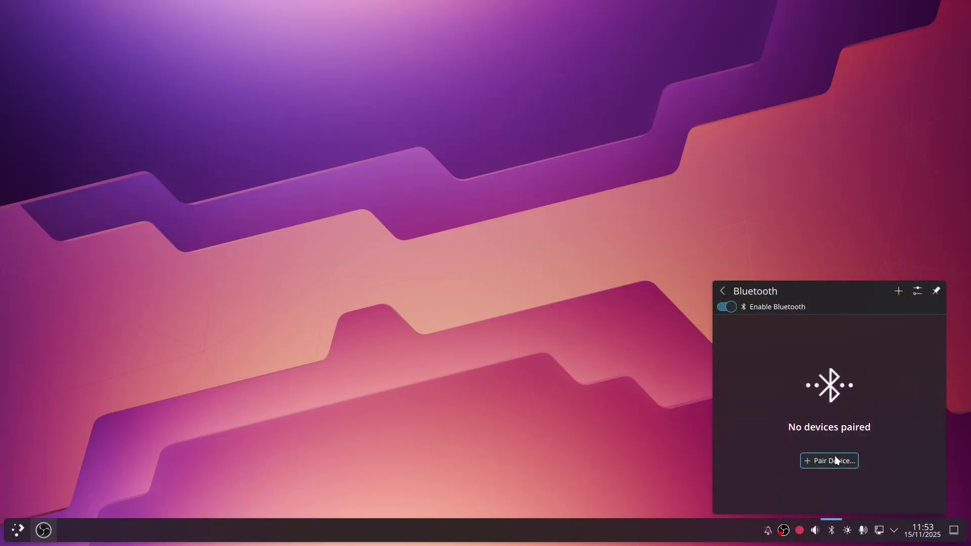
left_click(836, 463)
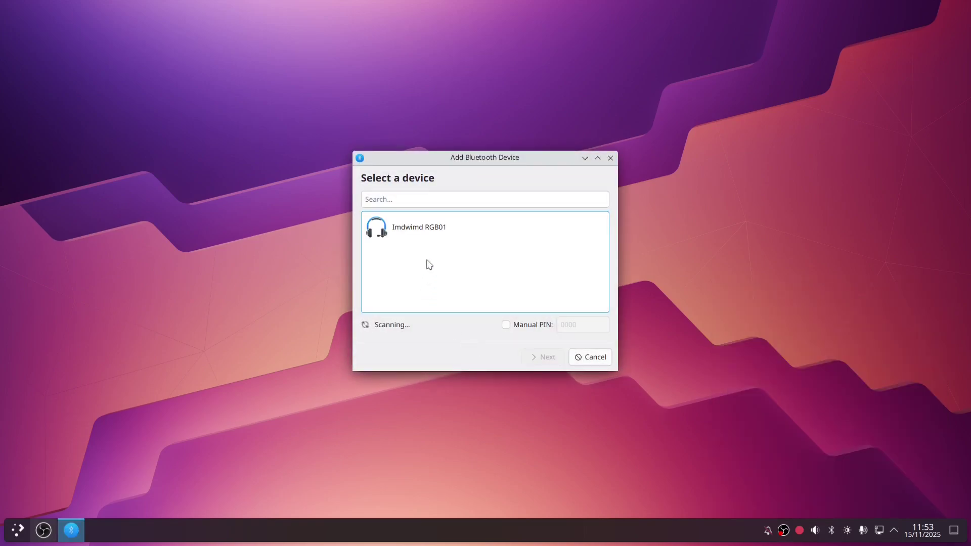
left_click(422, 227)
left_click(547, 360)
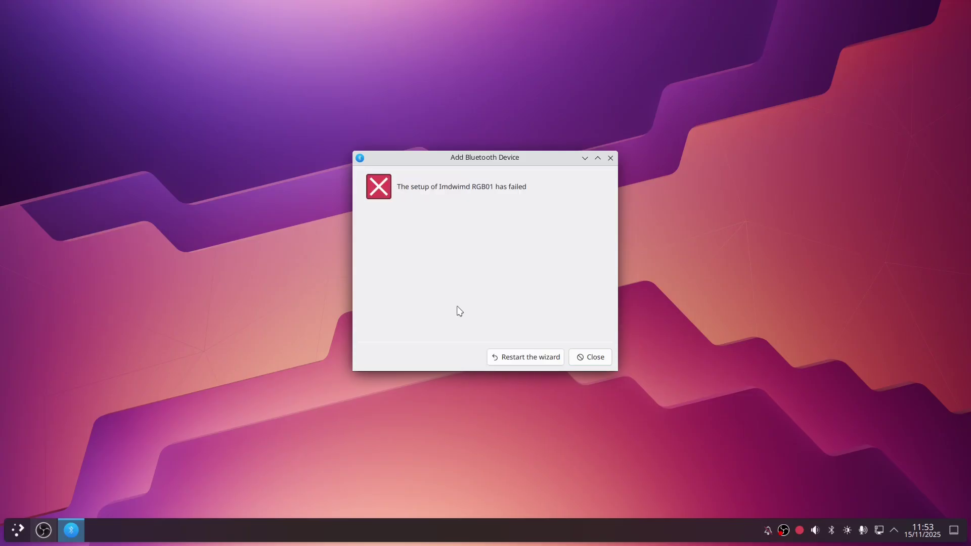
left_click(529, 360)
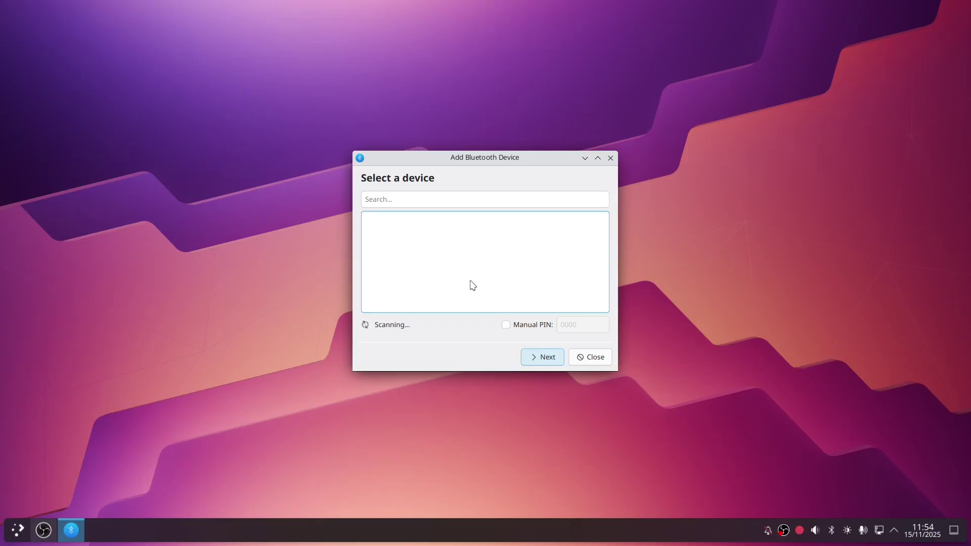
left_click(437, 230)
double_click(438, 233)
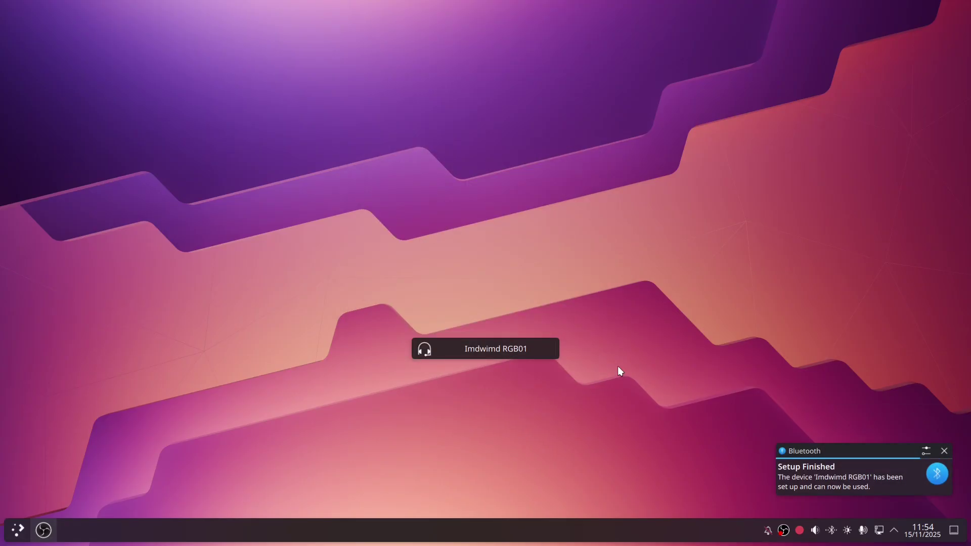
Disconnect the Imdwimd RGB01 headset and dismiss the setup-finished notification.
left_click(831, 539)
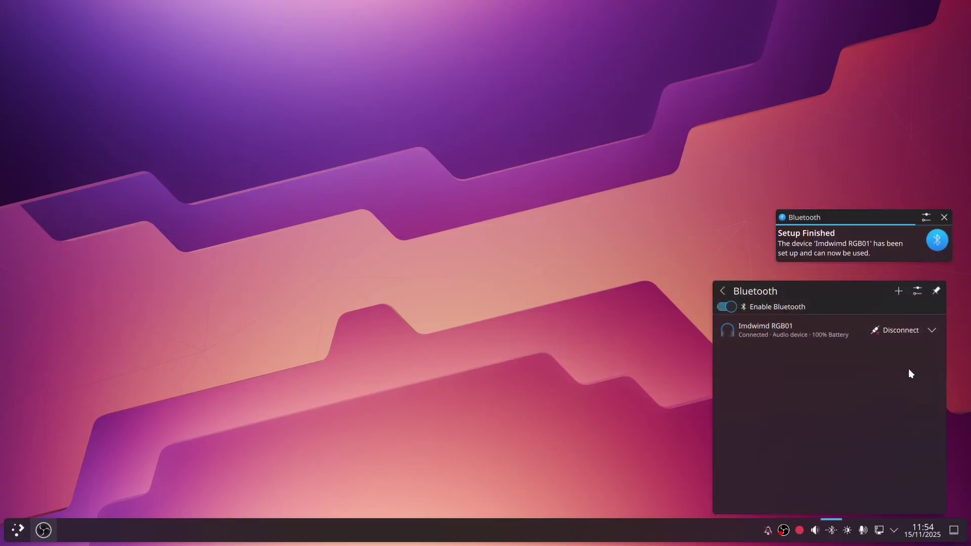
left_click(907, 330)
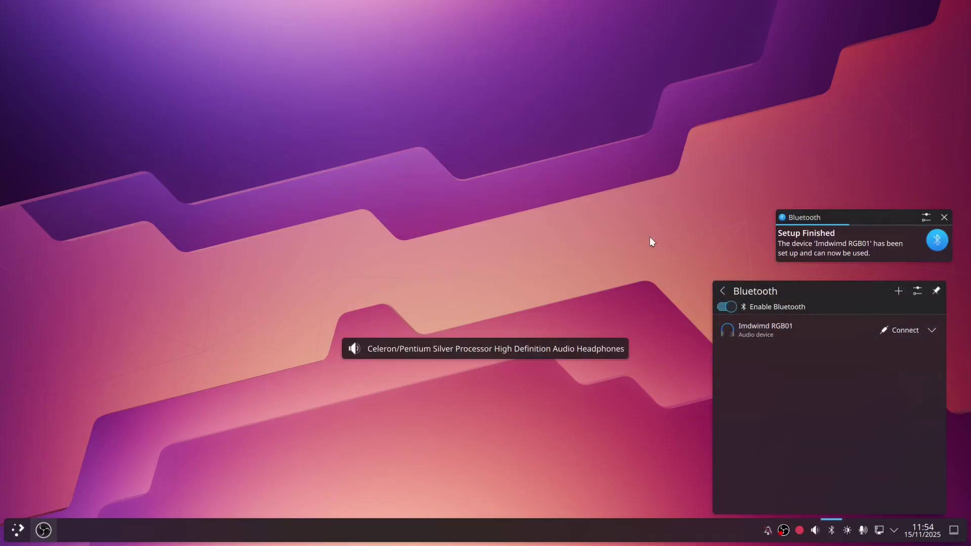
left_click(692, 231)
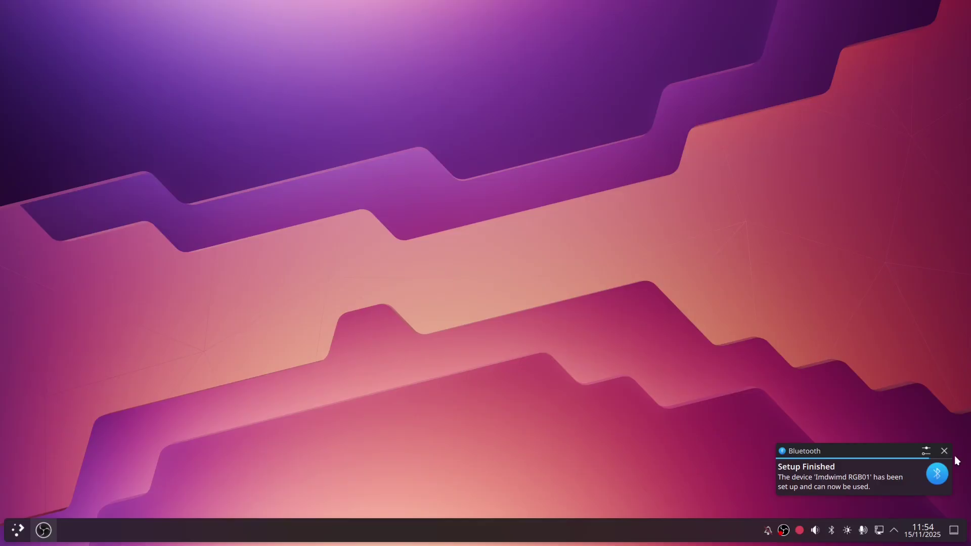
left_click(942, 454)
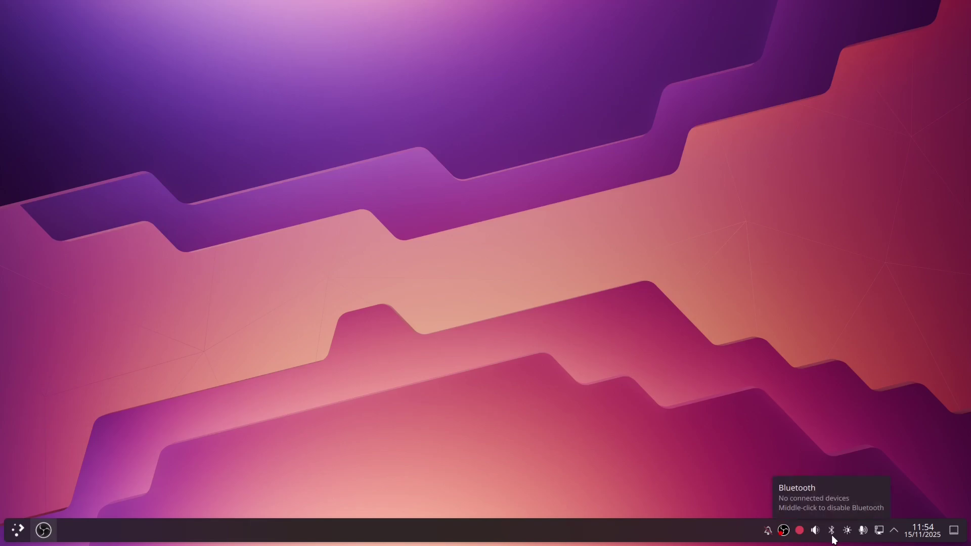
Find Printers settings by searching 'print' and install the missing printer support package with the password.
left_click(14, 531)
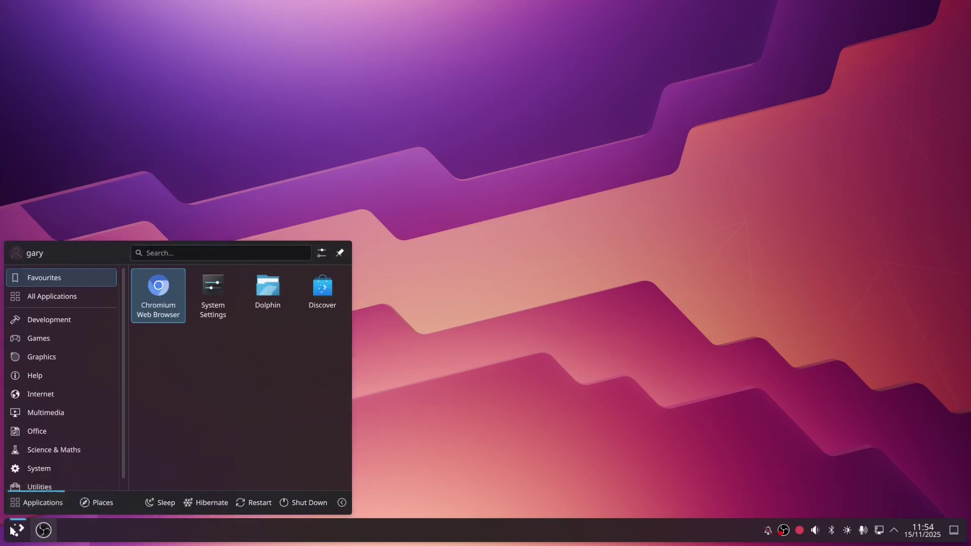
type("print")
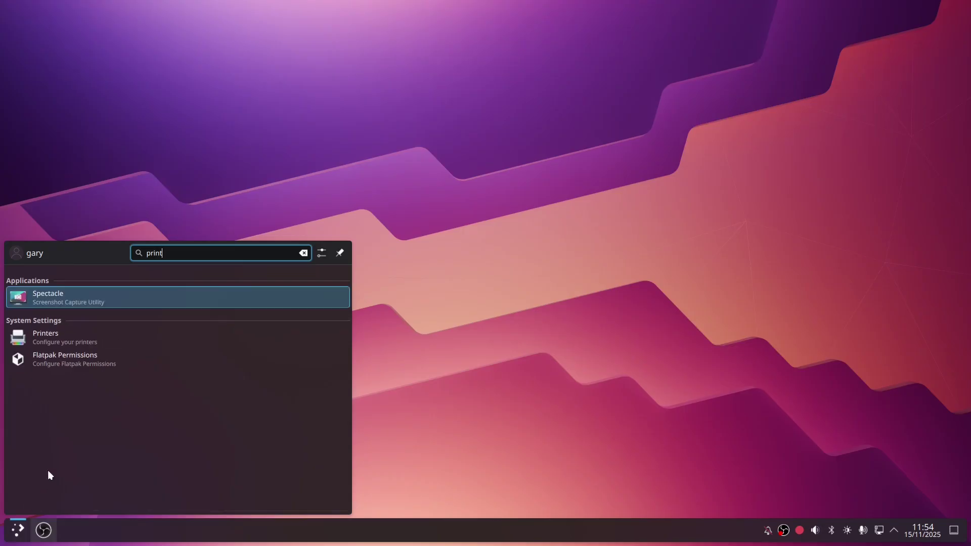
left_click(59, 337)
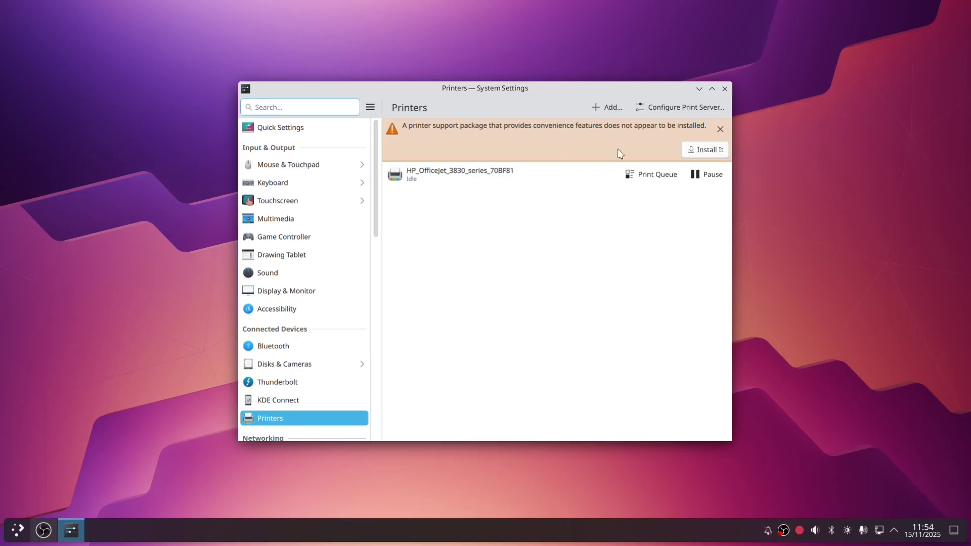
left_click(710, 150)
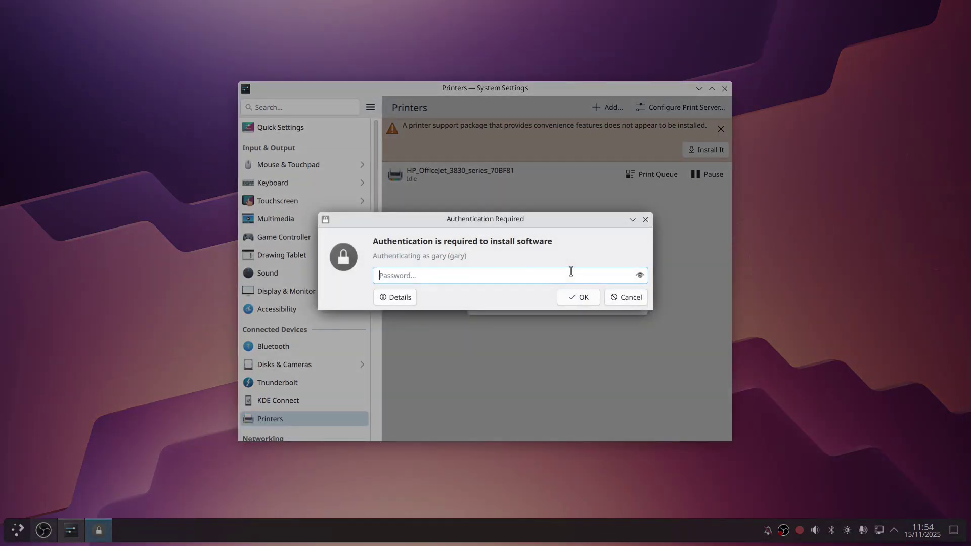
type("●●●●●●●●●●")
key("Return")
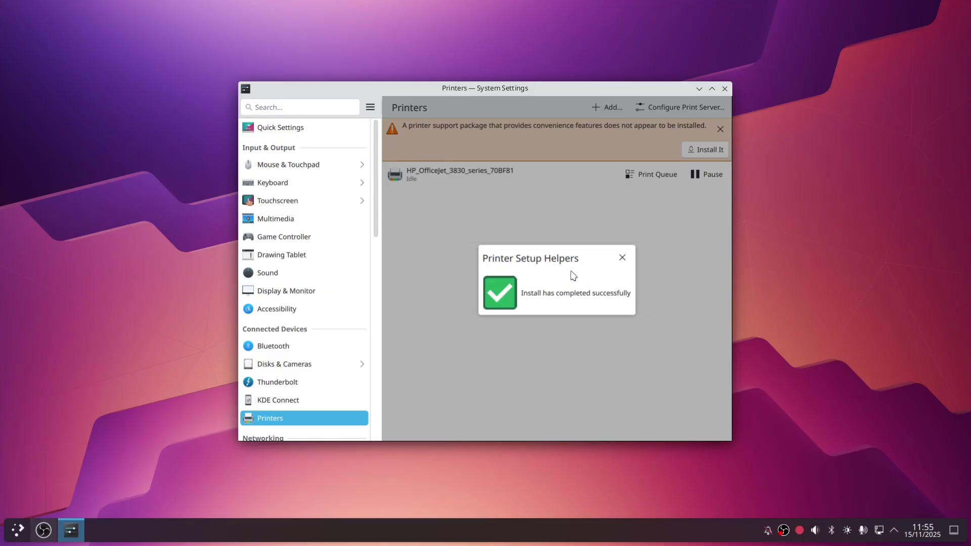
left_click(690, 318)
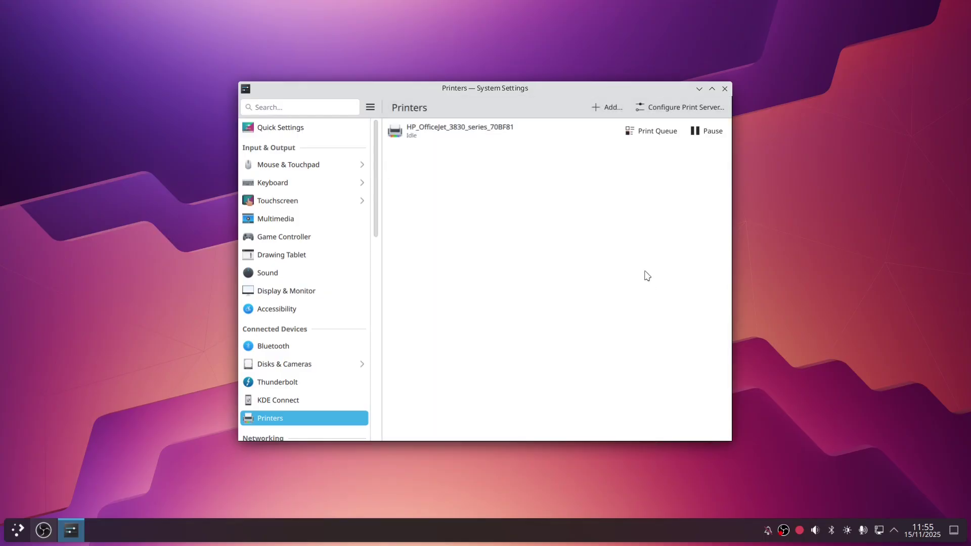
left_click(724, 94)
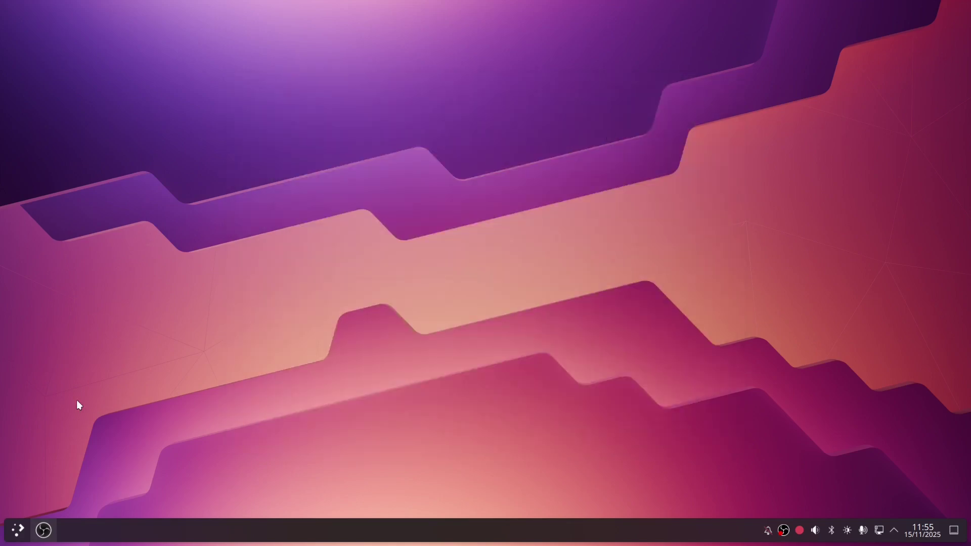
Browse the launcher's Development, Games, Graphics, Internet, Multimedia, Office and Science & Maths categories.
left_click(16, 530)
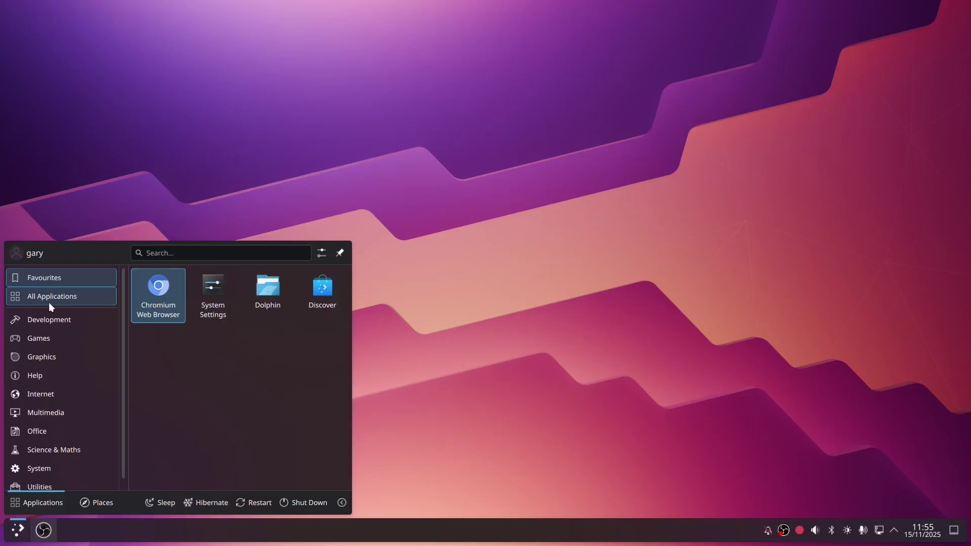
left_click(52, 319)
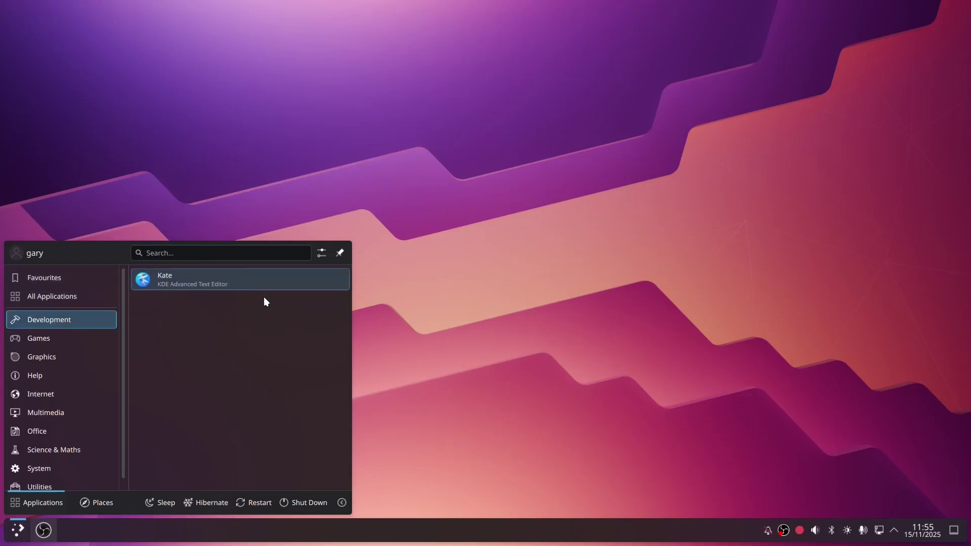
left_click(40, 340)
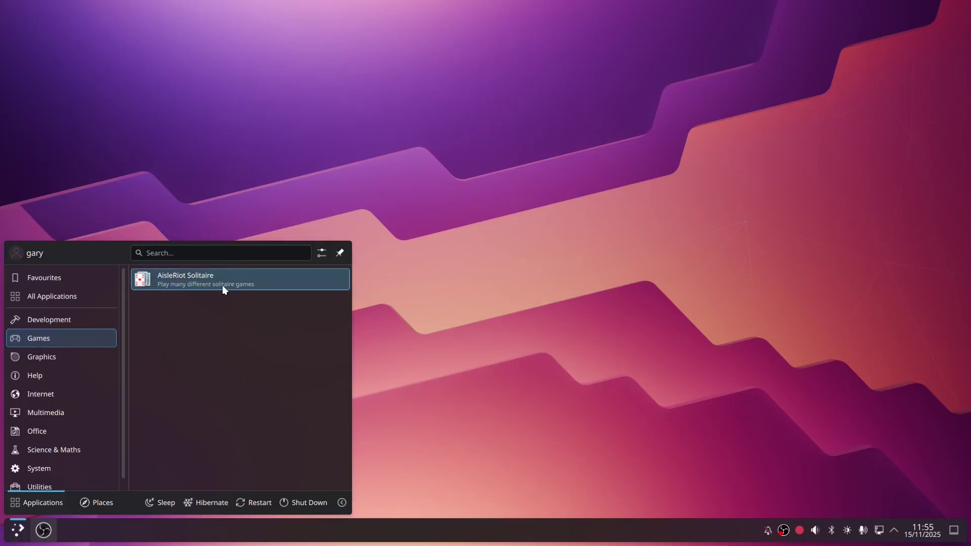
left_click(97, 355)
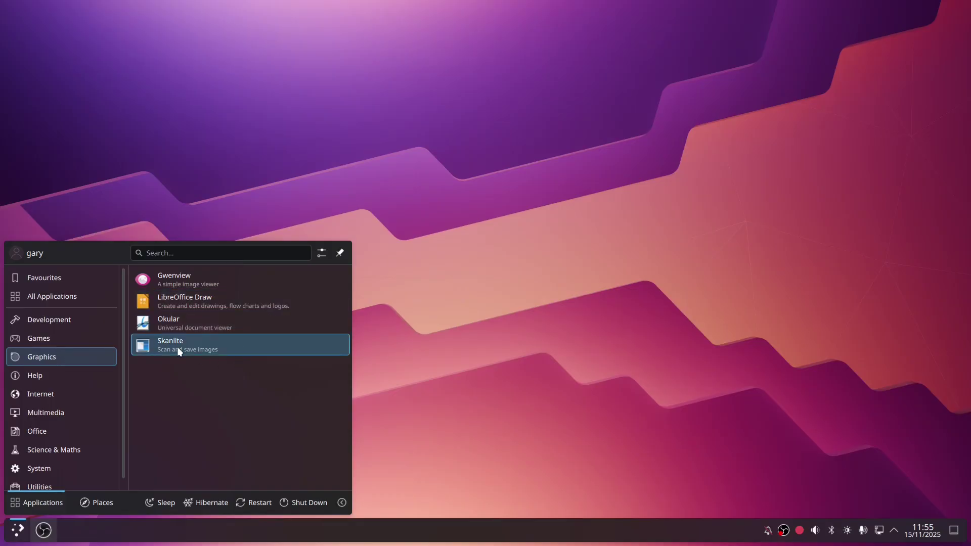
left_click(50, 394)
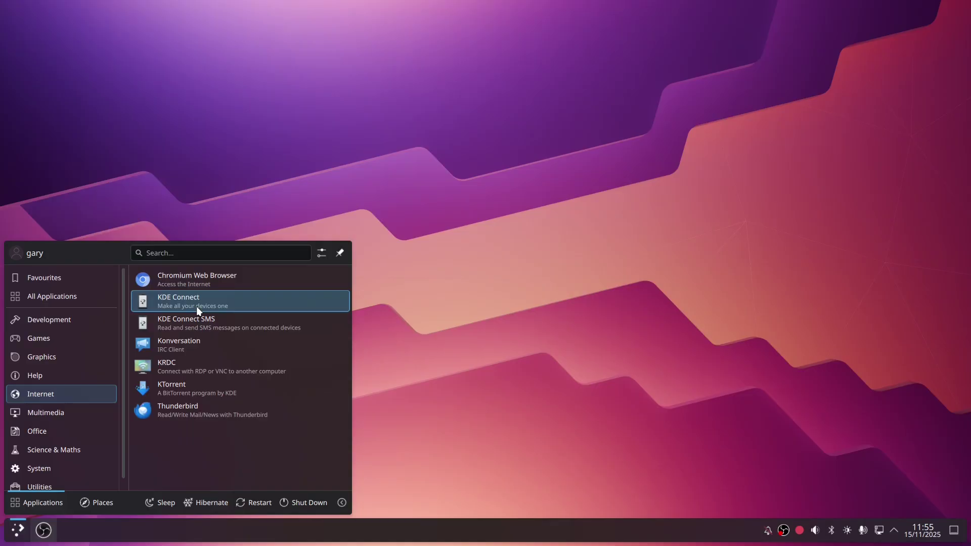
mouse_move(75, 411)
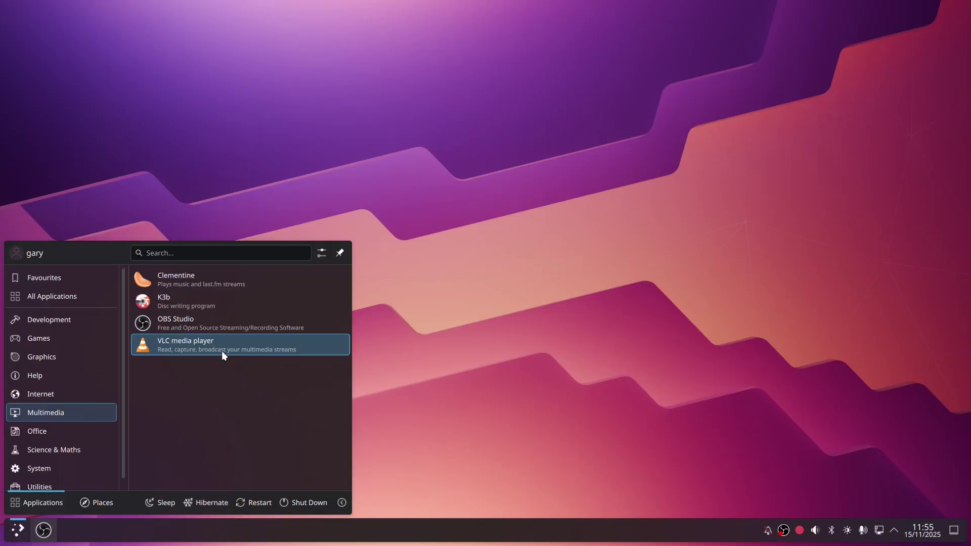
left_click(41, 434)
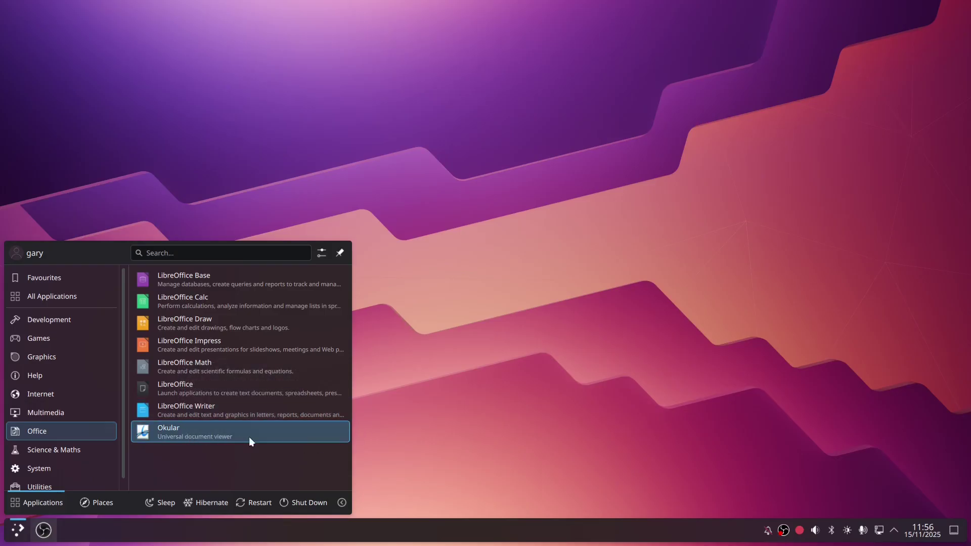
left_click(49, 454)
scroll(21, 422, "down", 1)
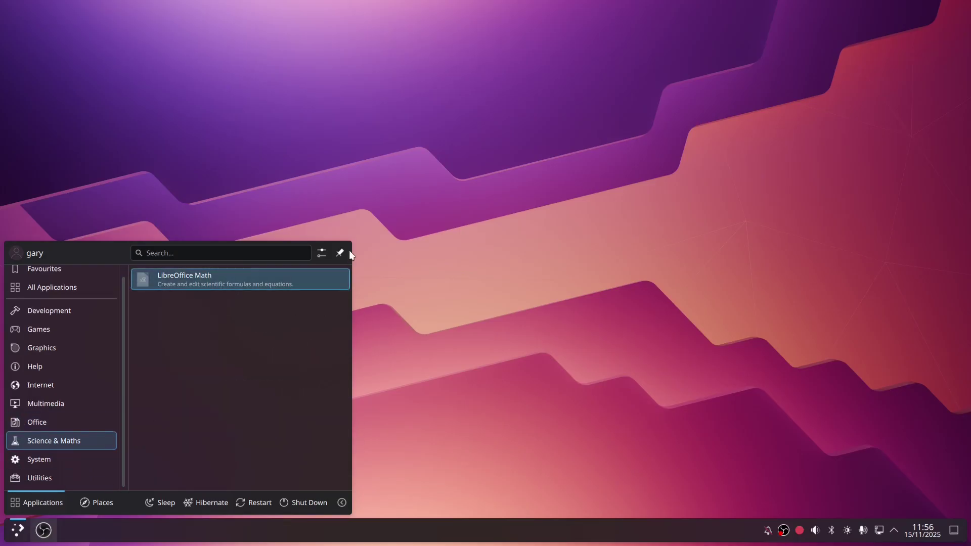
left_click(612, 283)
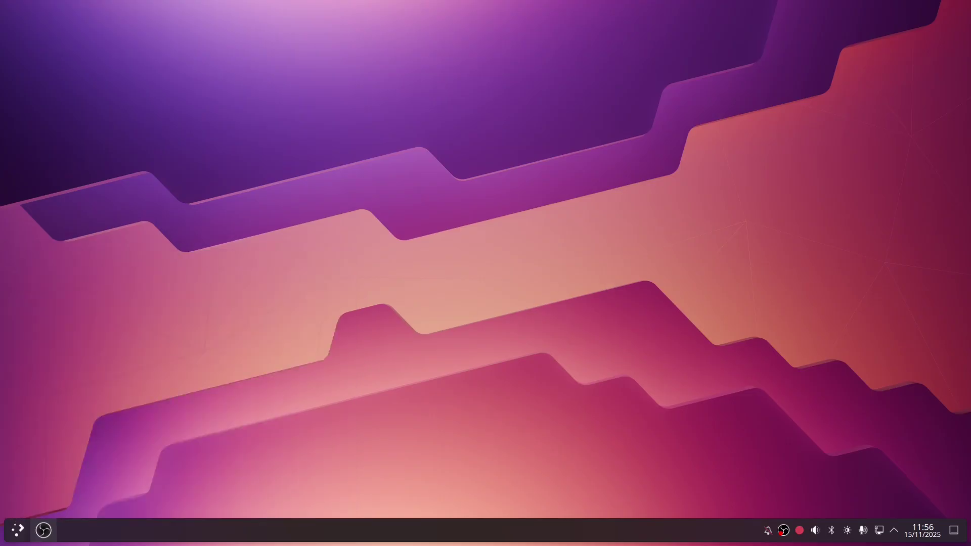
left_click(8, 535)
type("ins")
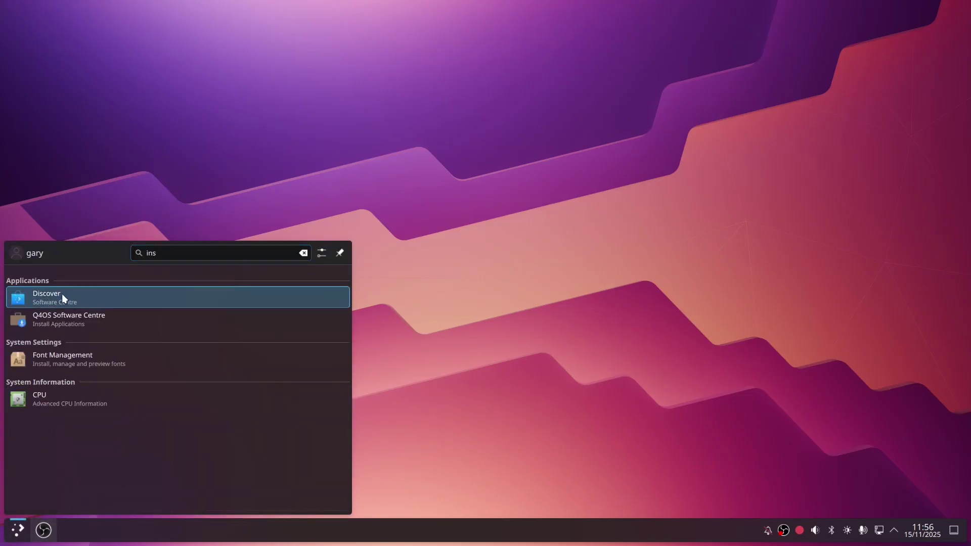
left_click(62, 298)
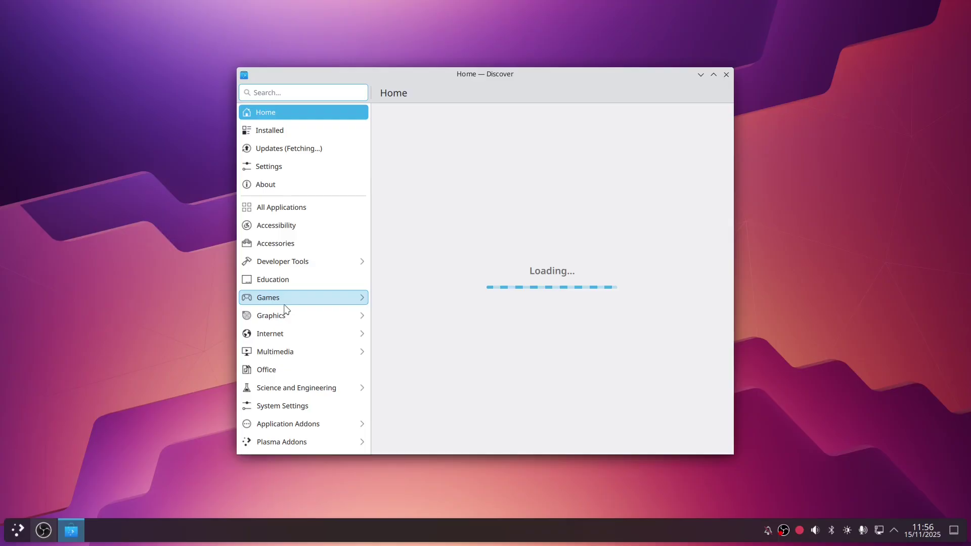
left_click(285, 169)
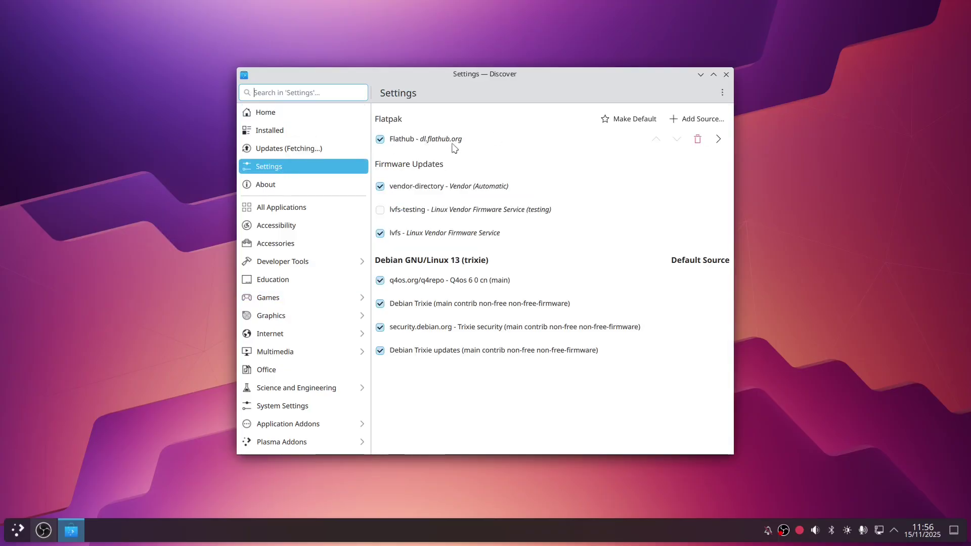
left_click(284, 114)
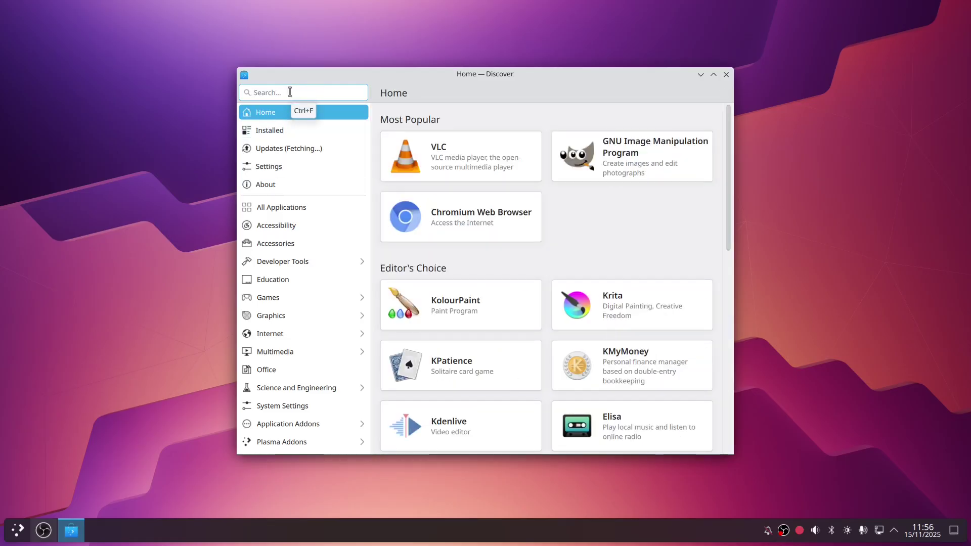
type("chrome")
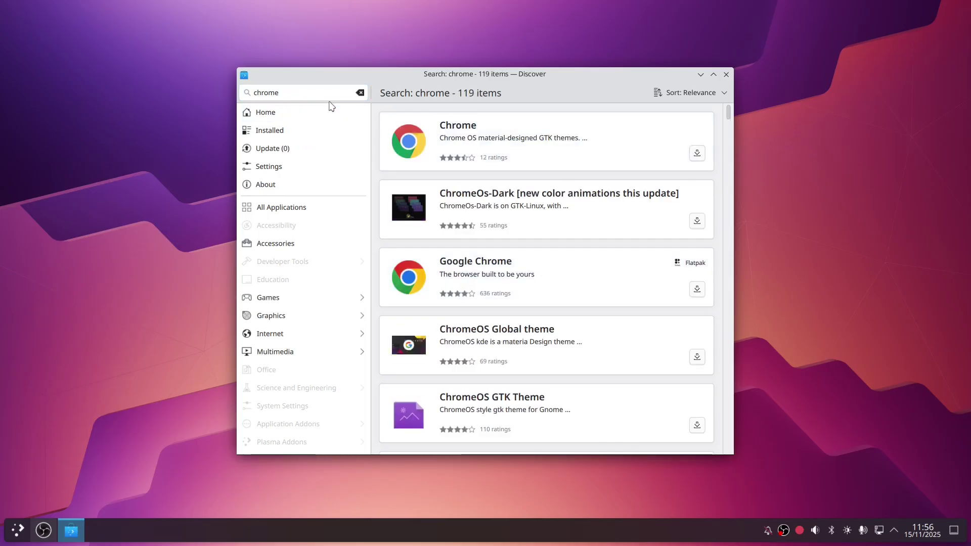
double_click(272, 96)
type("steam")
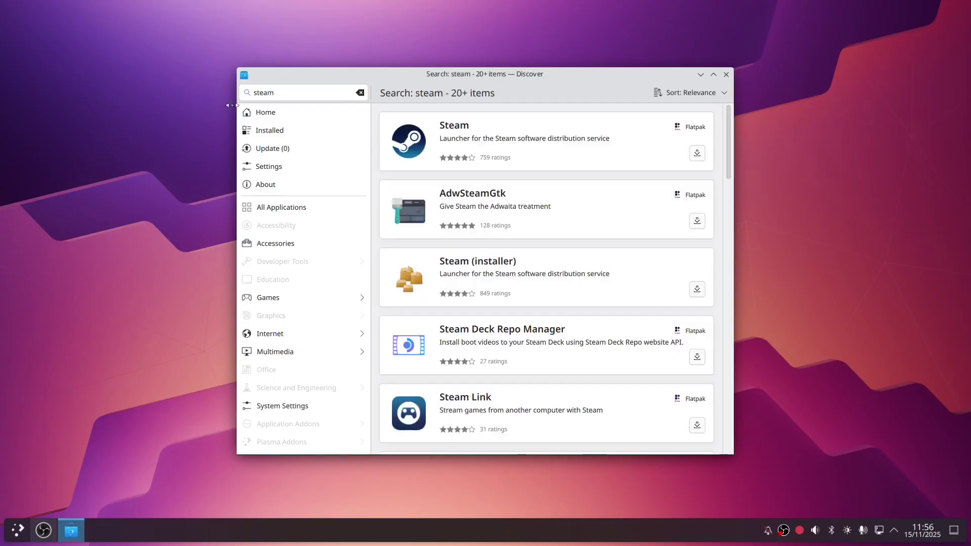
double_click(323, 93)
type("spotify")
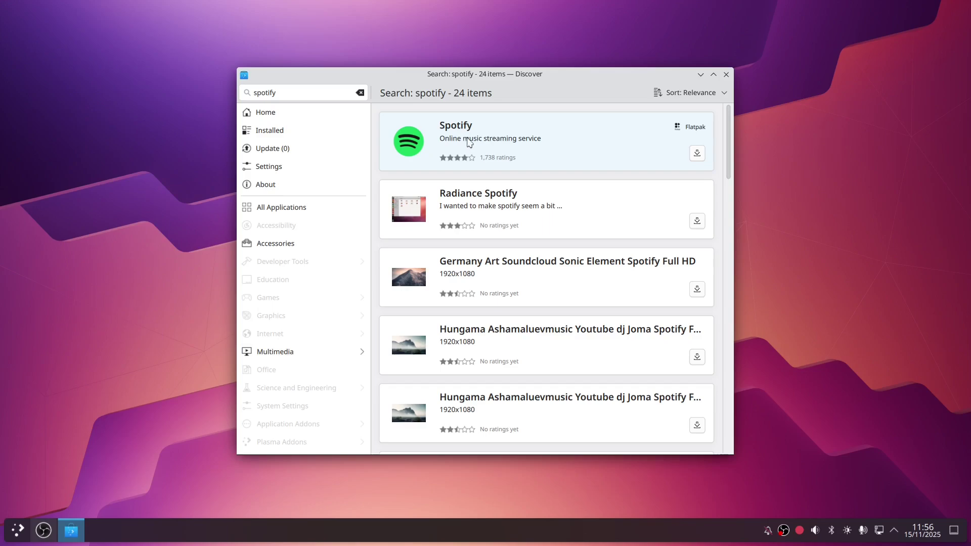
Close Discover and launch Q4OS Software Centre by searching 'ins' in the launcher.
left_click(727, 76)
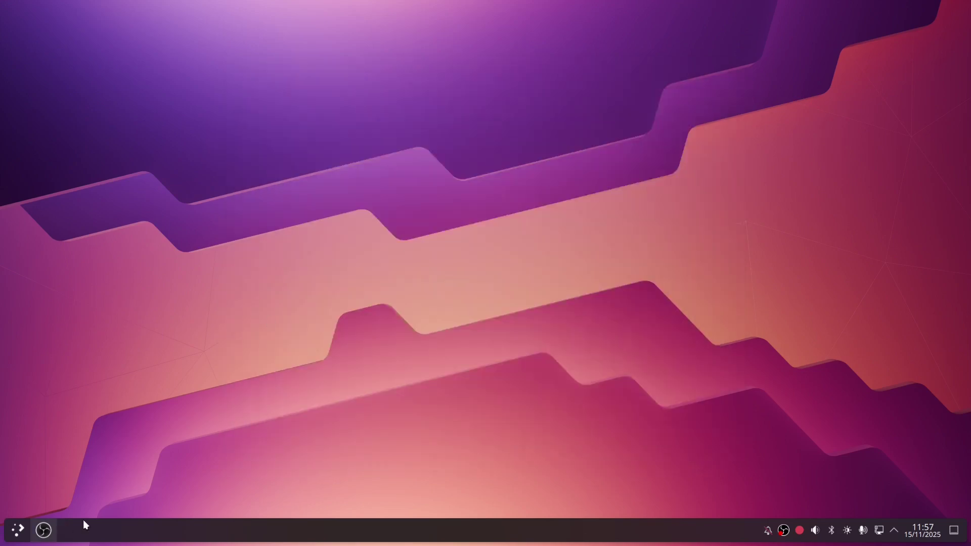
left_click(17, 531)
type("ins")
left_click(35, 323)
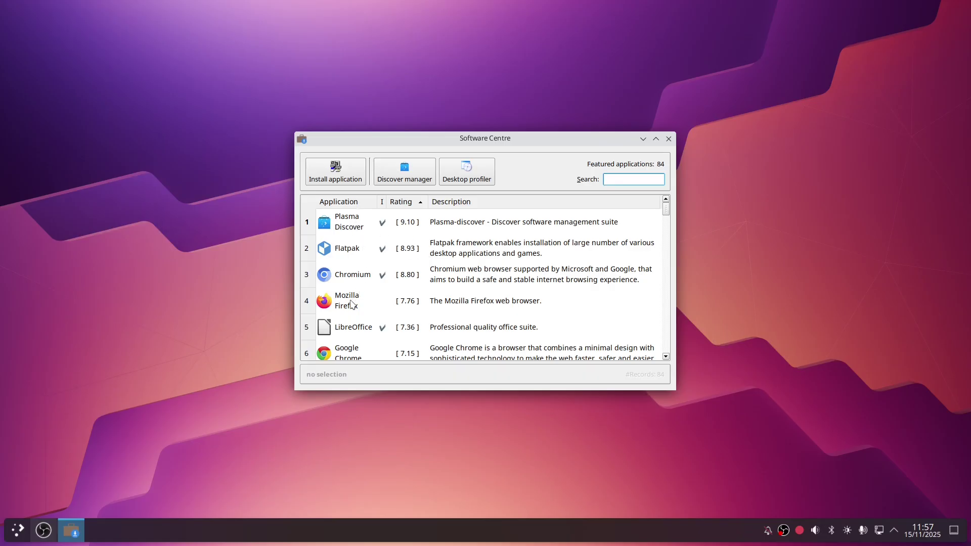
Check Google Chrome and Vivaldi, then start installing the Spotify client and hide its wizard.
scroll(355, 302, "down", 2)
left_click(335, 227)
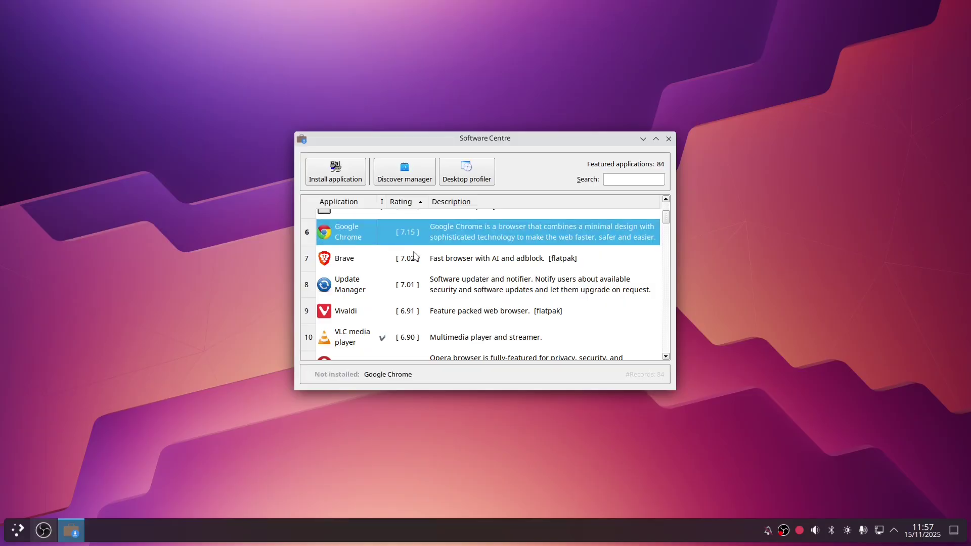
left_click(355, 312)
scroll(355, 312, "down", 2)
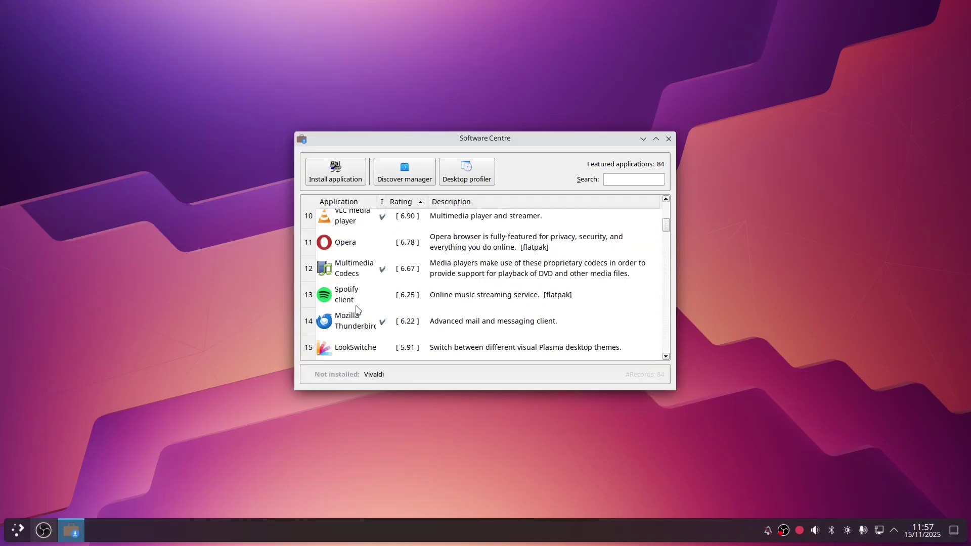
left_click(364, 299)
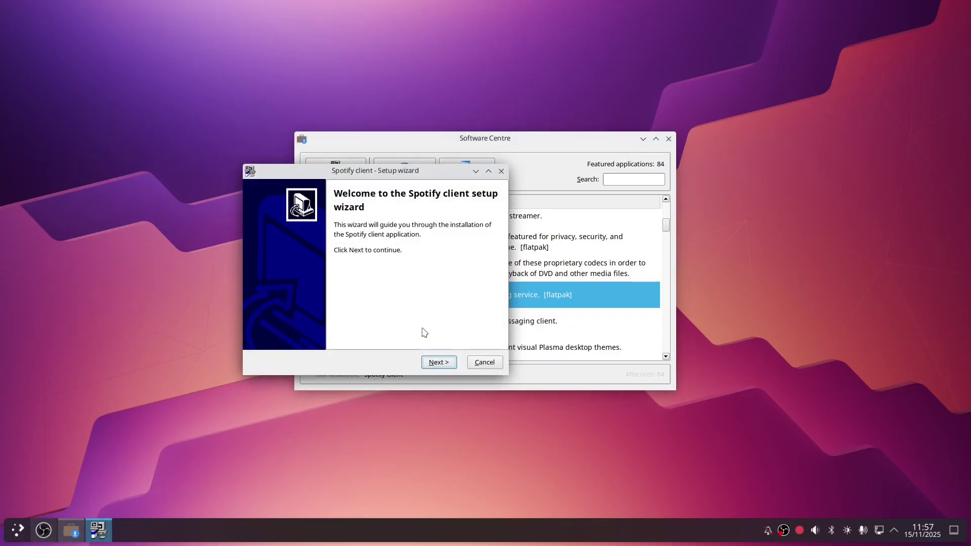
left_click(438, 363)
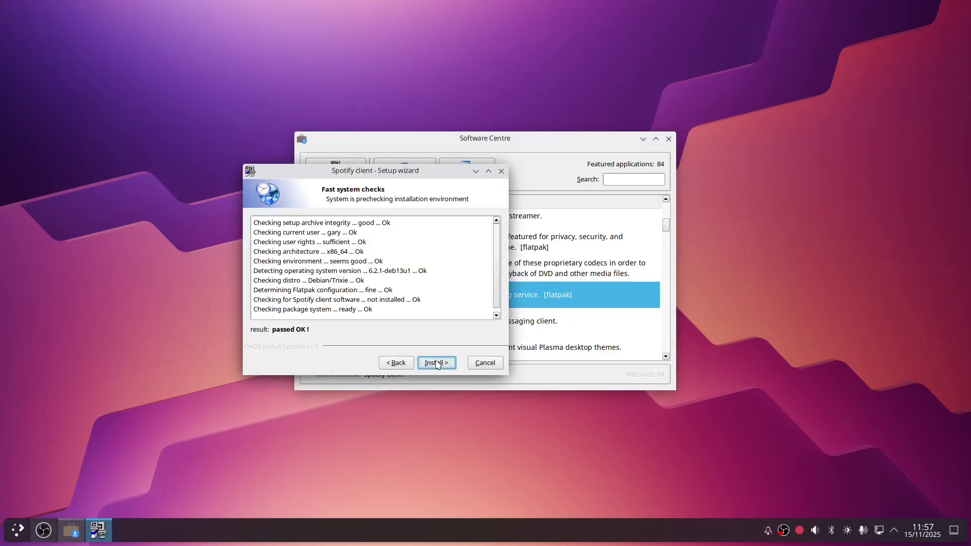
left_click(438, 363)
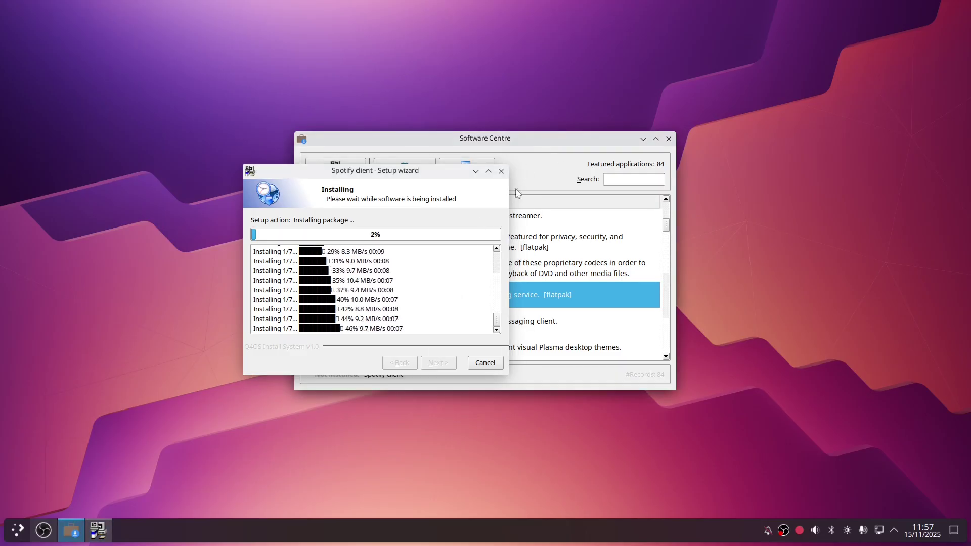
left_click(475, 171)
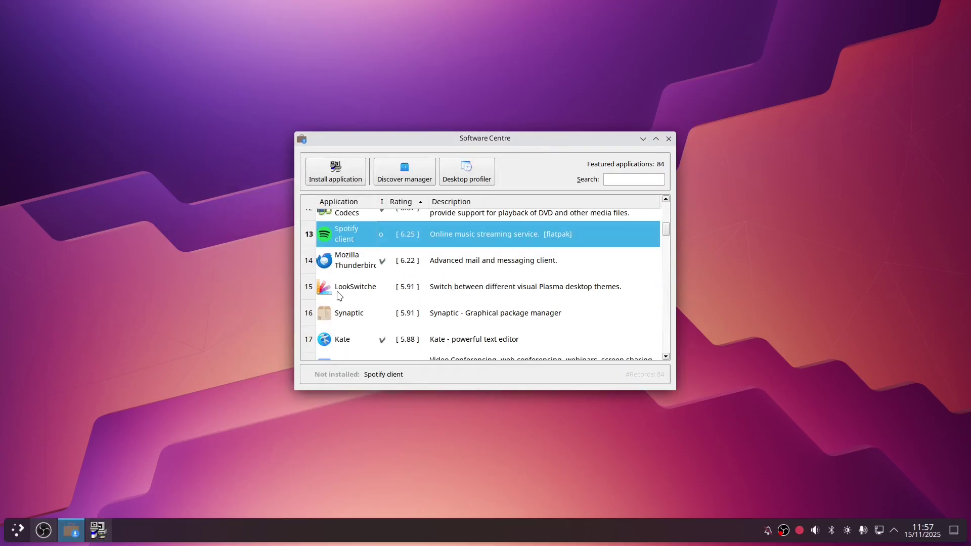
Scroll to Falkon, start its installation through the setup wizard, and refocus the Software Centre.
scroll(398, 307, "down", 1)
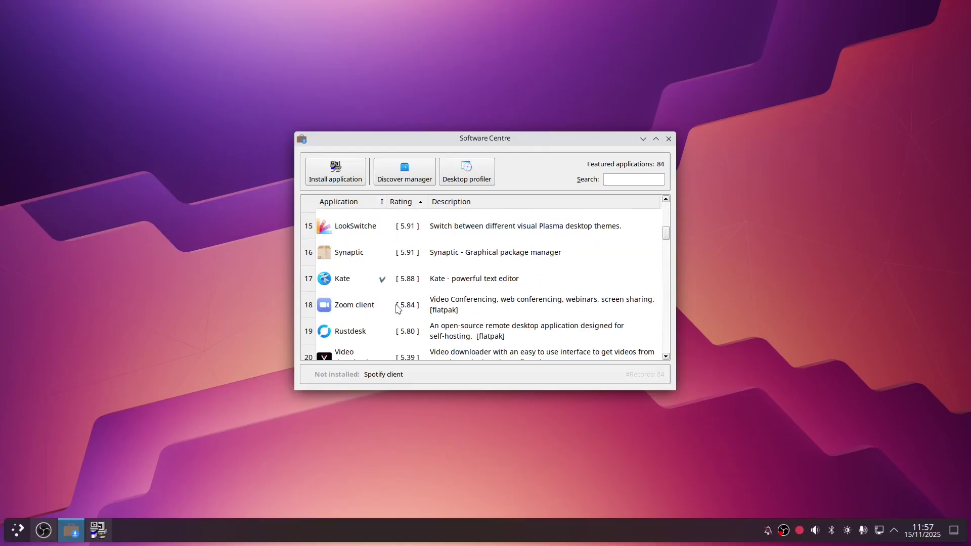
scroll(398, 307, "down", 1)
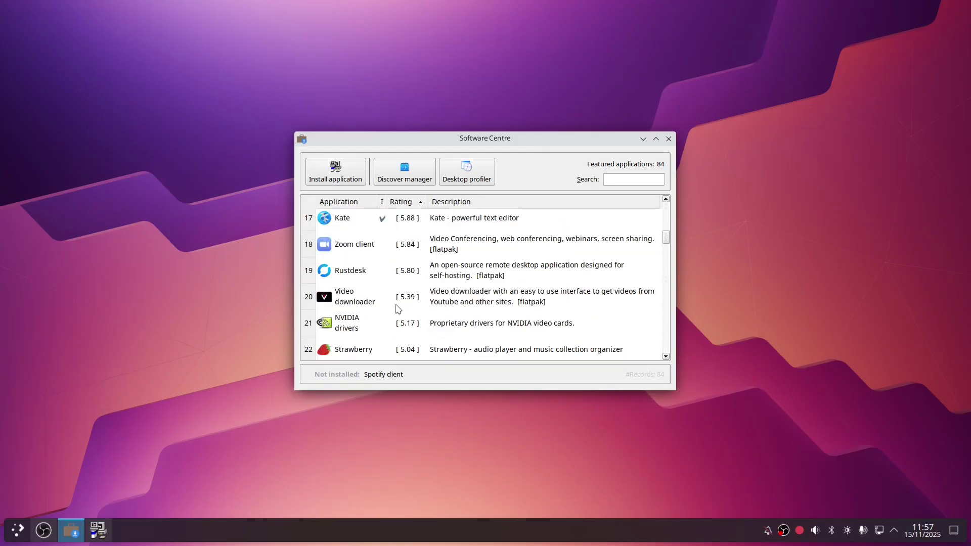
scroll(342, 329, "down", 1)
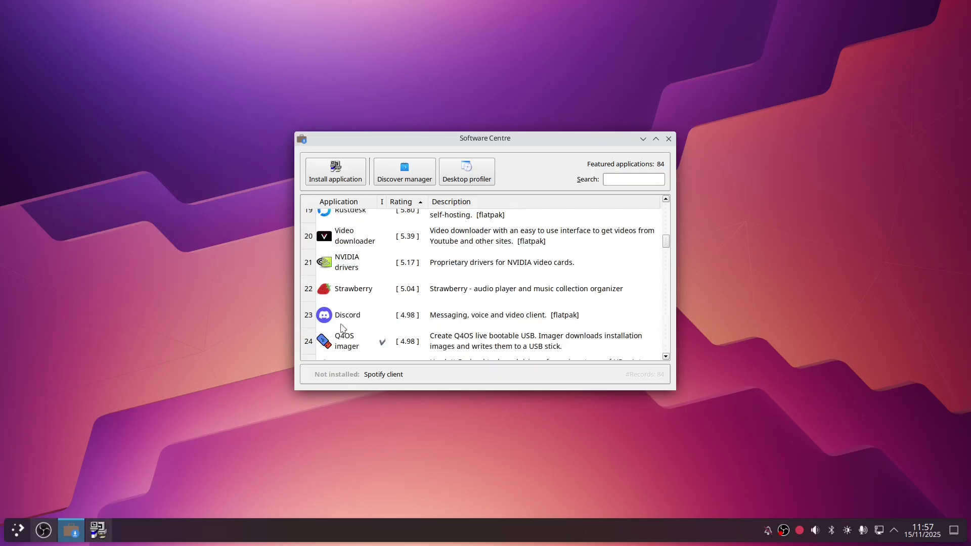
scroll(342, 328, "down", 1)
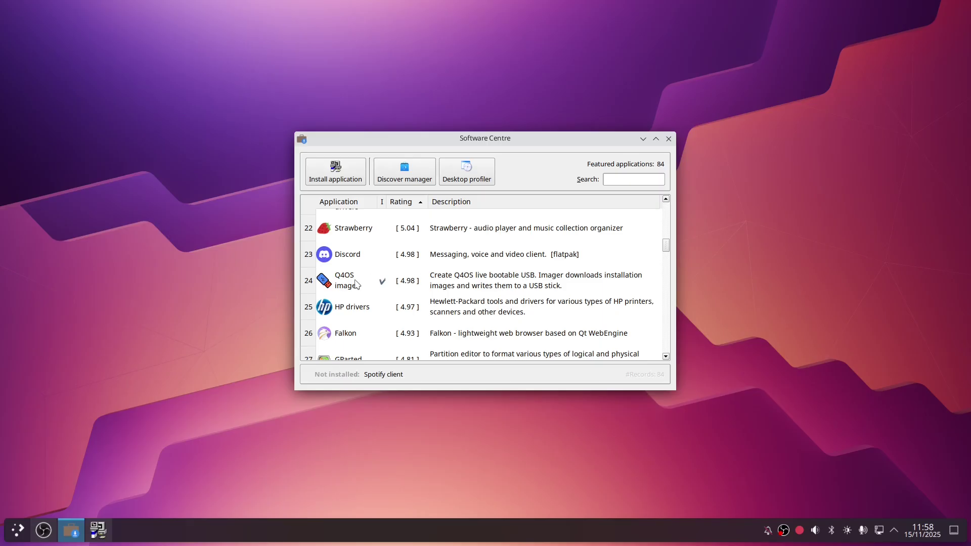
scroll(361, 329, "down", 2)
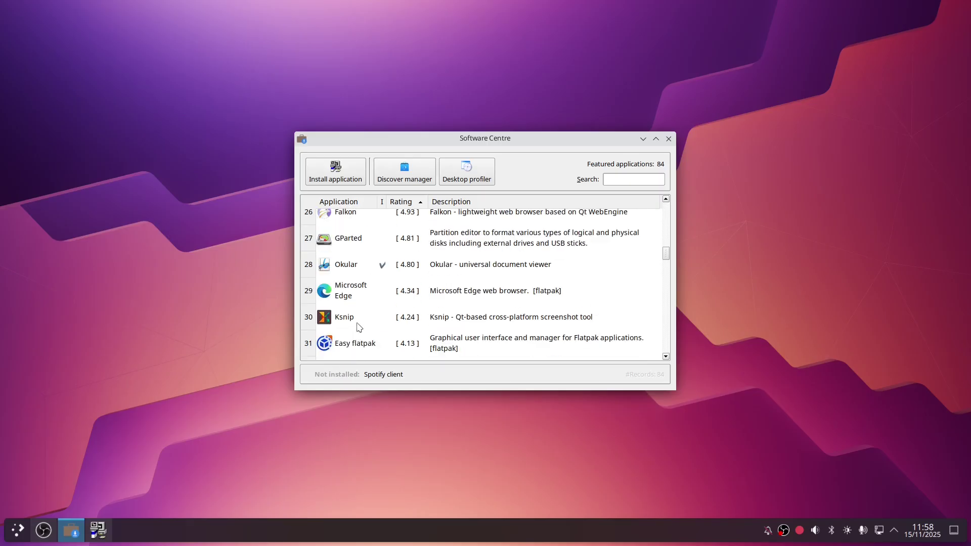
scroll(362, 301, "up", 1)
left_click(353, 273)
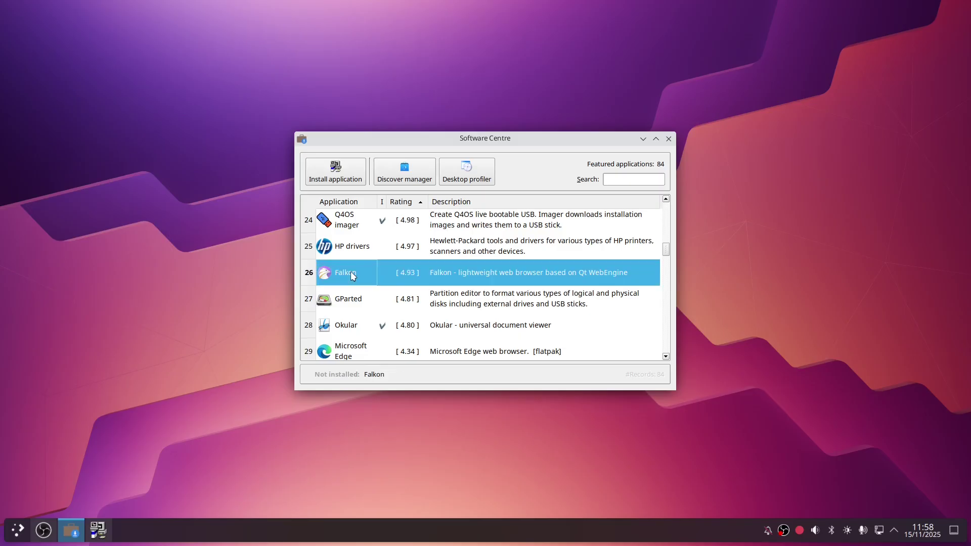
left_click(353, 173)
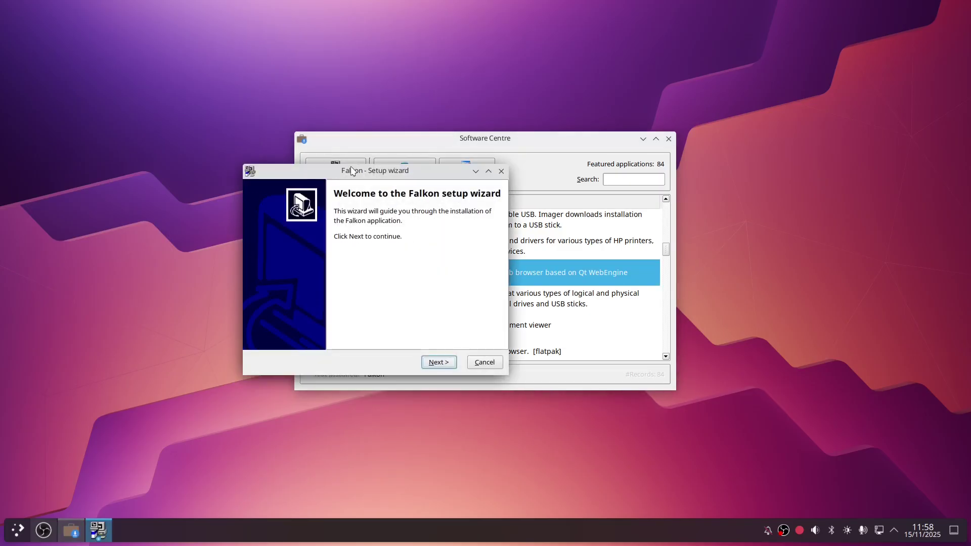
left_click(438, 362)
left_click(439, 363)
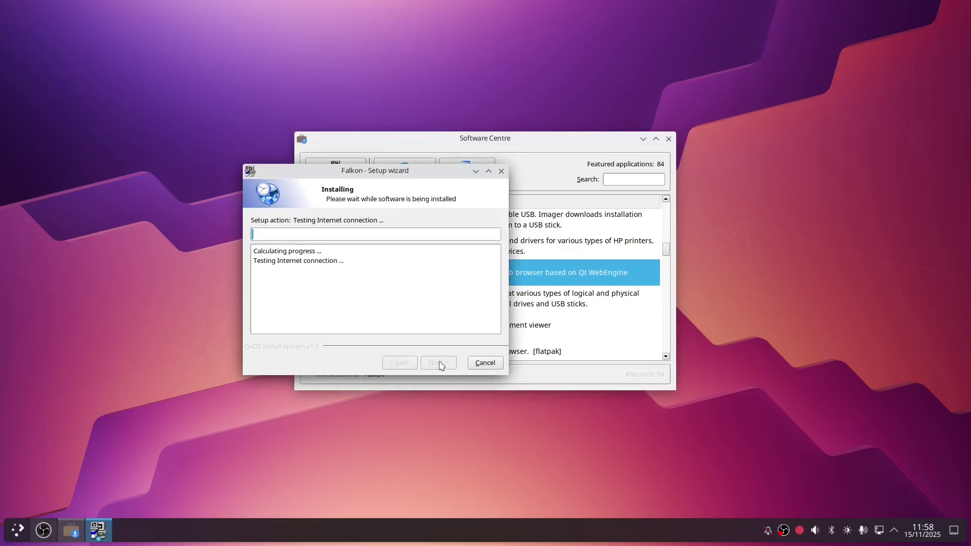
left_click(642, 249)
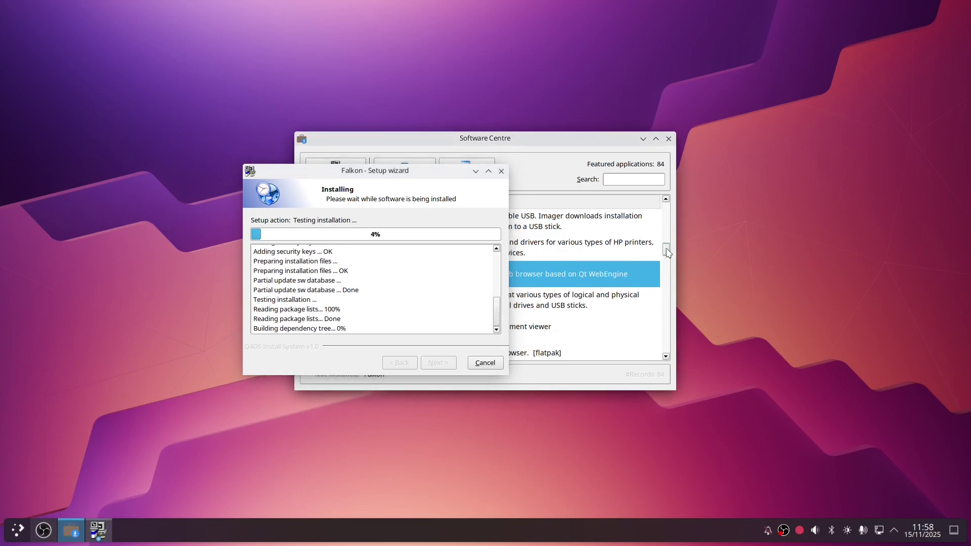
Minimise the Falkon installer and scroll the 84 featured apps down to Konqueror and back up.
left_click(476, 171)
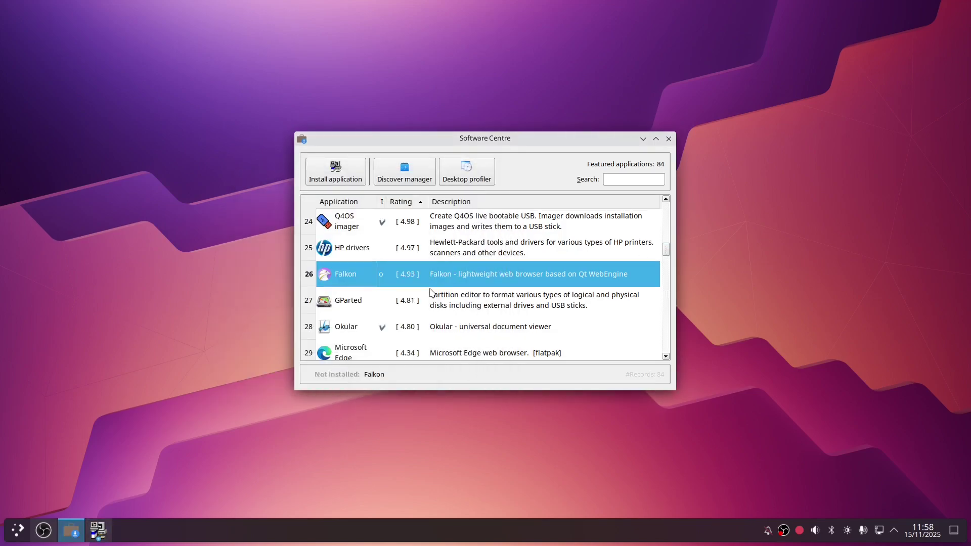
scroll(437, 285, "down", 2)
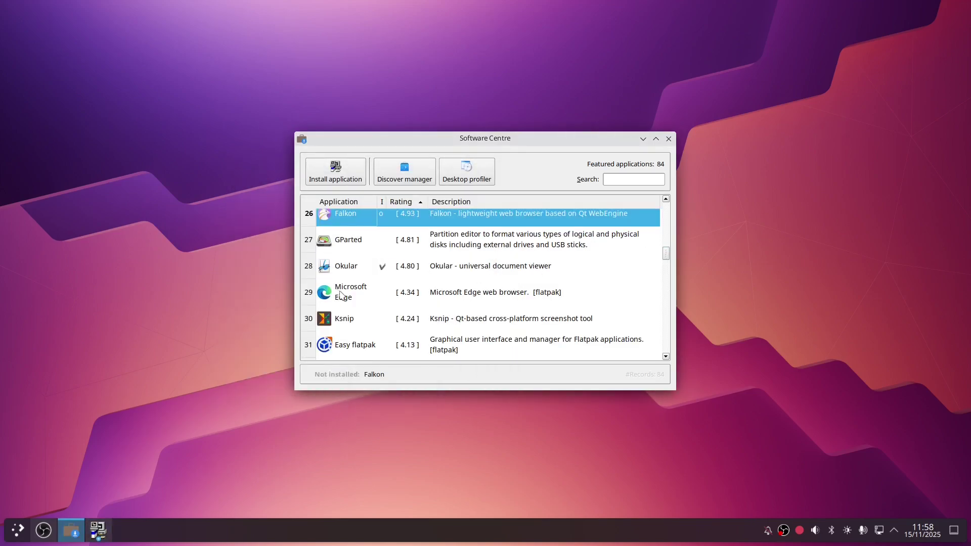
scroll(415, 307, "down", 2)
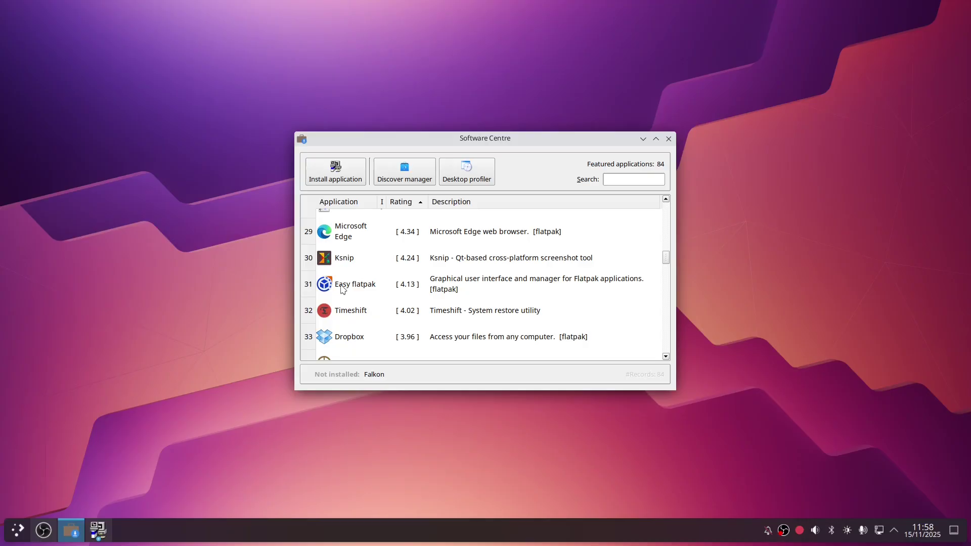
scroll(343, 289, "down", 2)
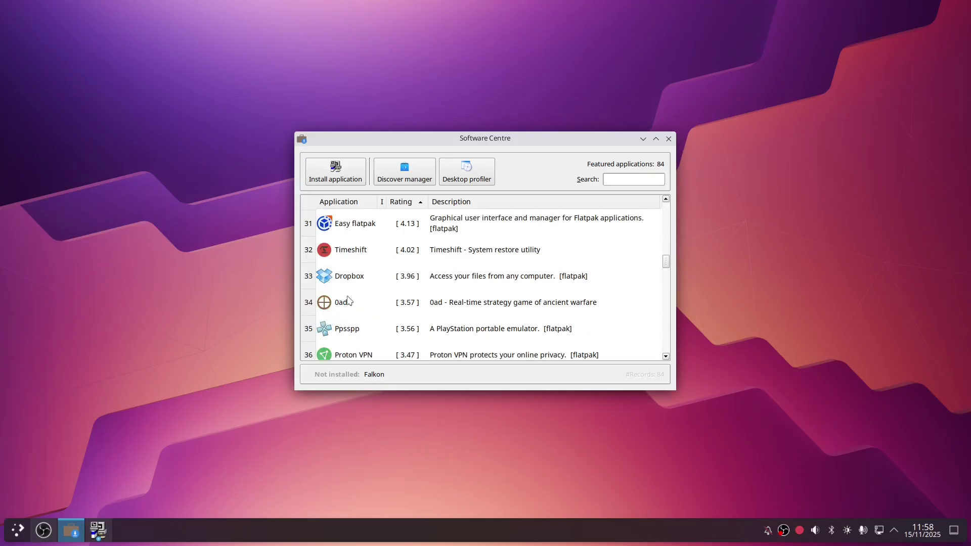
scroll(351, 303, "down", 2)
scroll(350, 309, "down", 2)
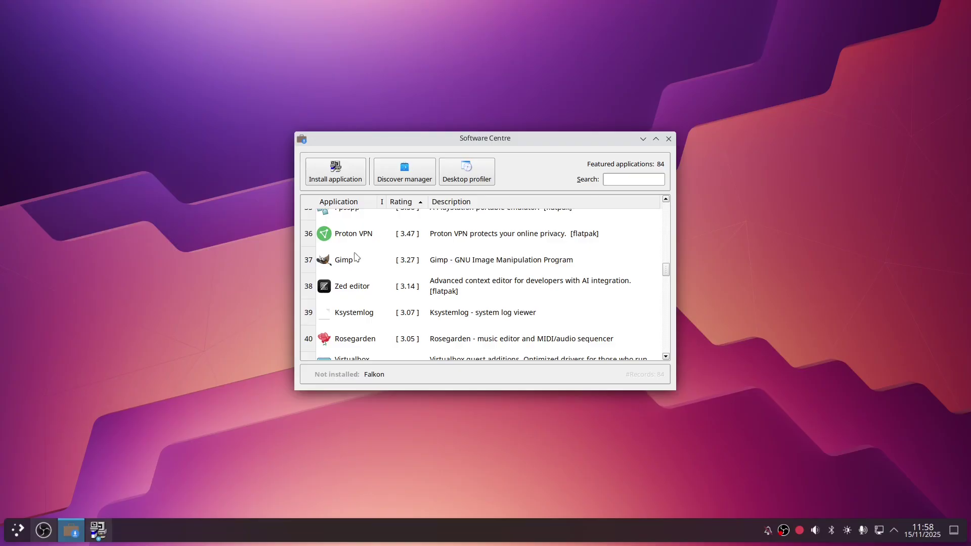
scroll(361, 295, "down", 4)
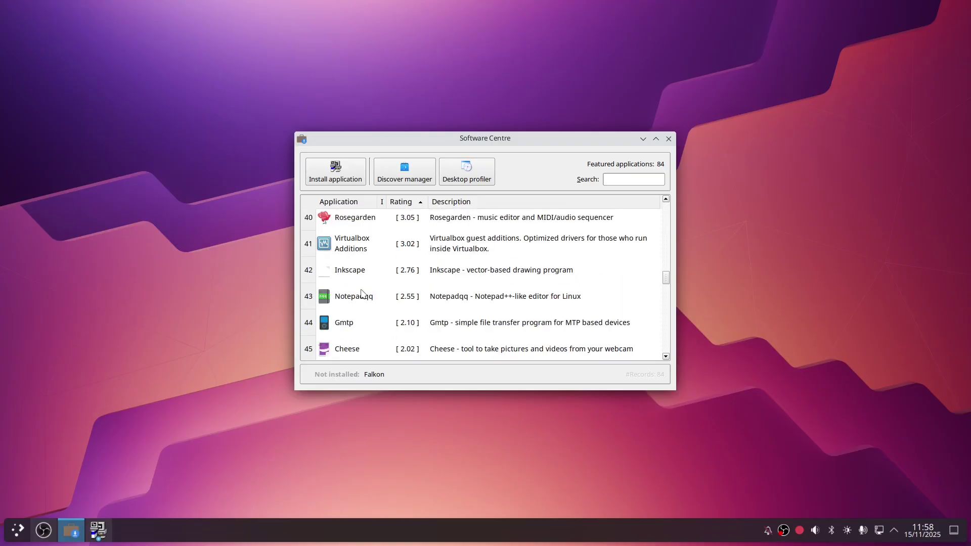
scroll(362, 294, "down", 4)
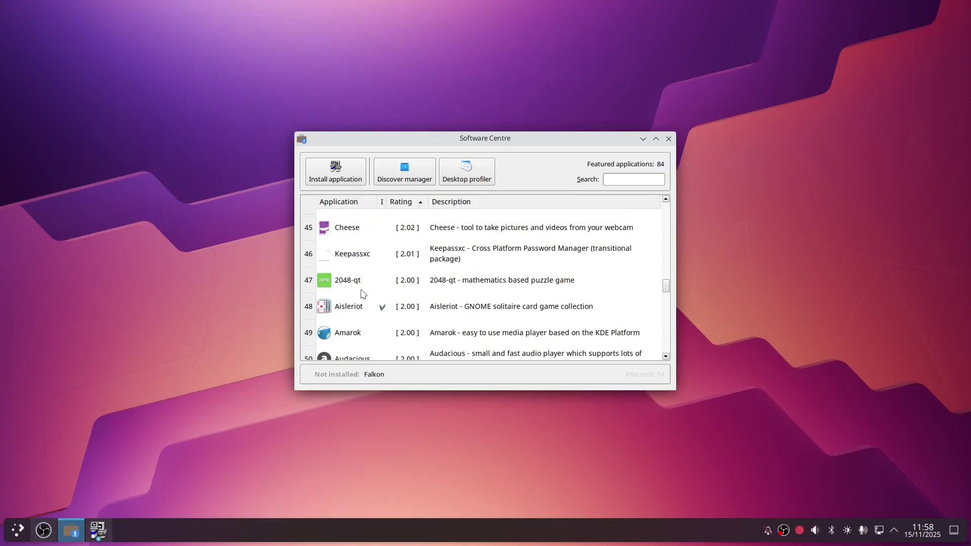
scroll(362, 295, "down", 10)
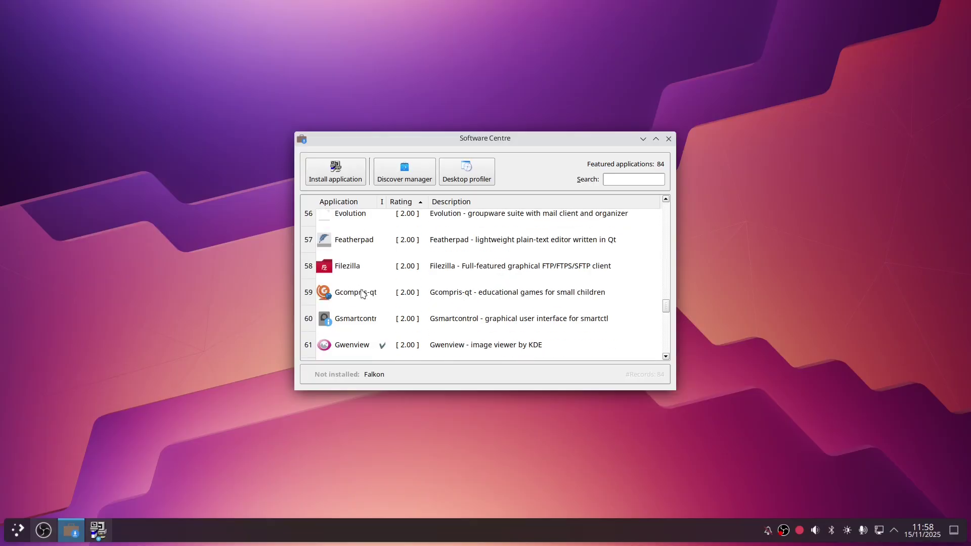
scroll(363, 295, "down", 10)
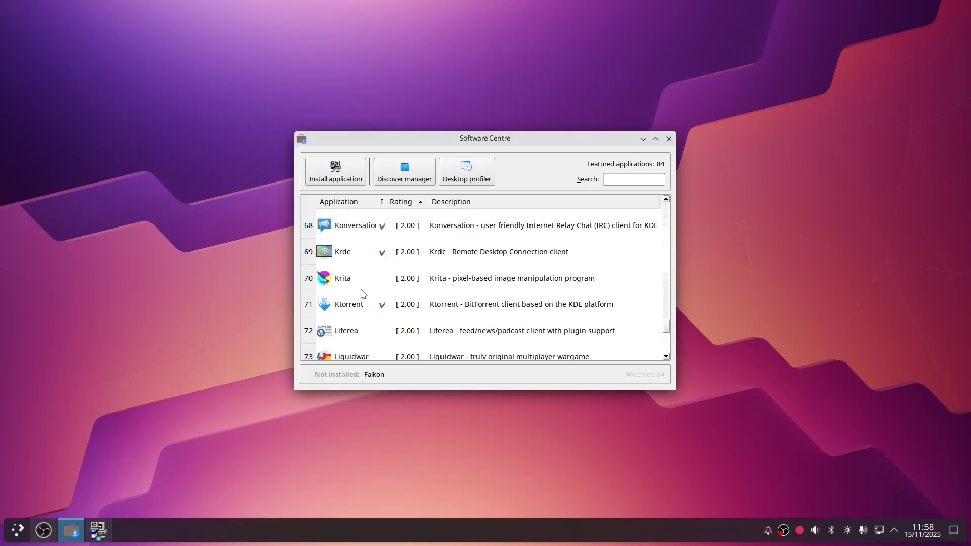
scroll(362, 294, "down", 6)
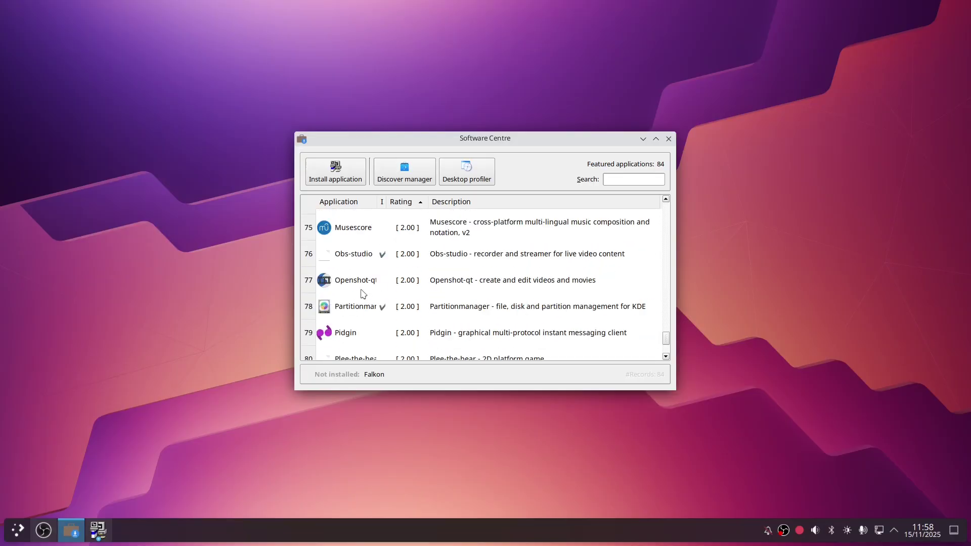
scroll(362, 294, "down", 4)
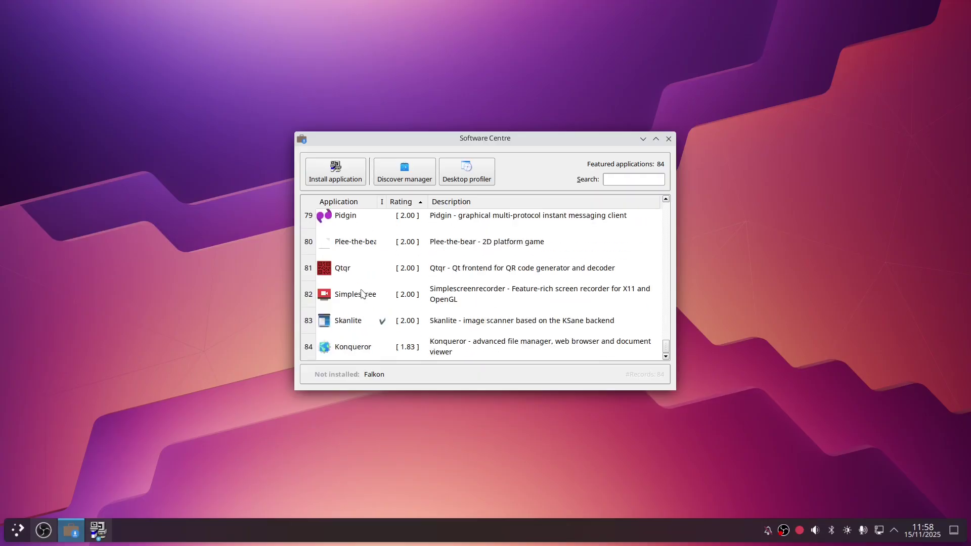
scroll(362, 295, "up", 20)
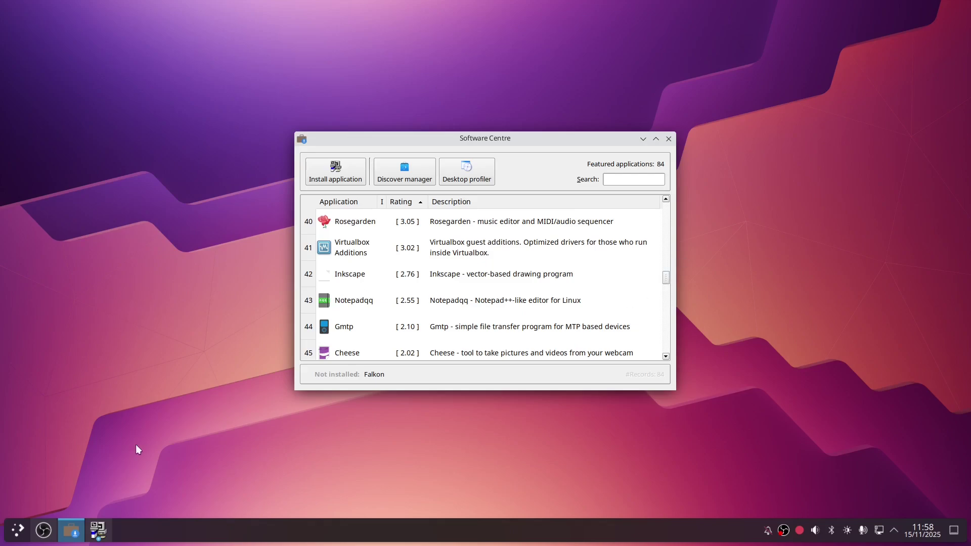
Dismiss the launcher's 'q4os' search, then install LookSwitcher from the list through its setup wizard.
left_click(17, 539)
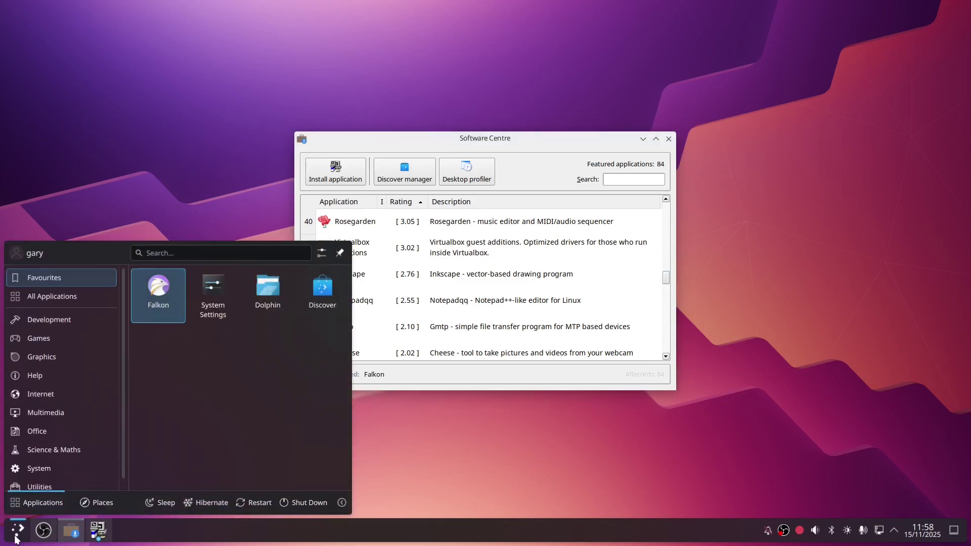
type("q4os")
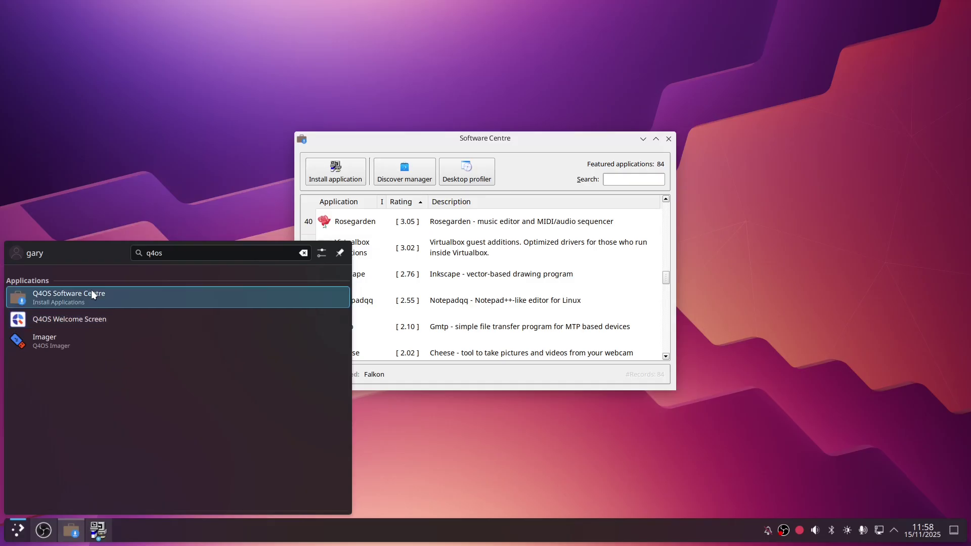
left_click(162, 114)
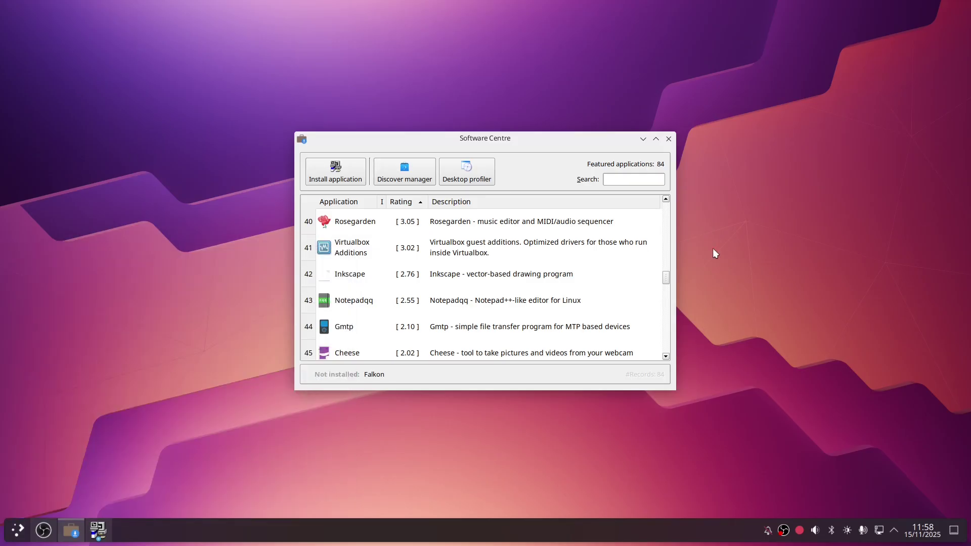
left_click_drag(666, 279, 666, 207)
scroll(328, 295, "down", 2)
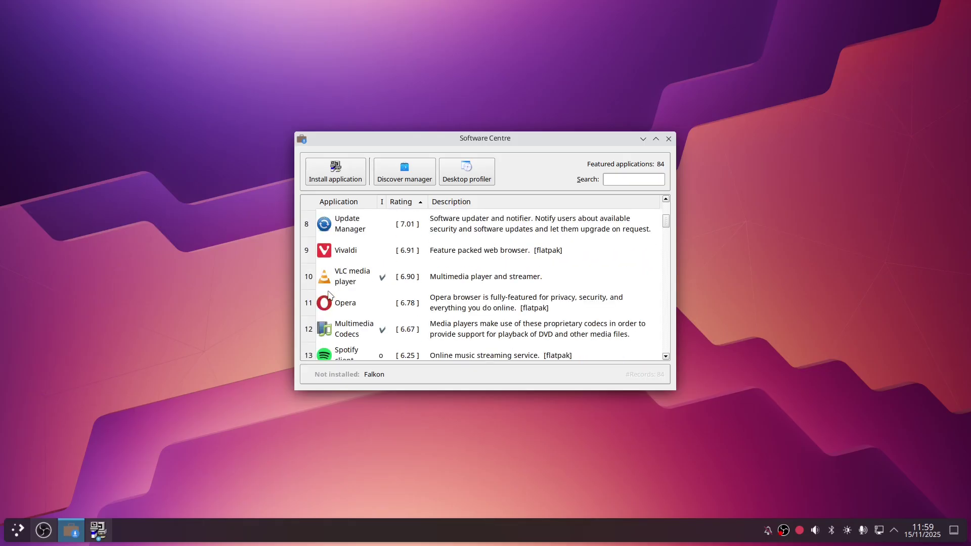
scroll(329, 295, "down", 2)
left_click(350, 284)
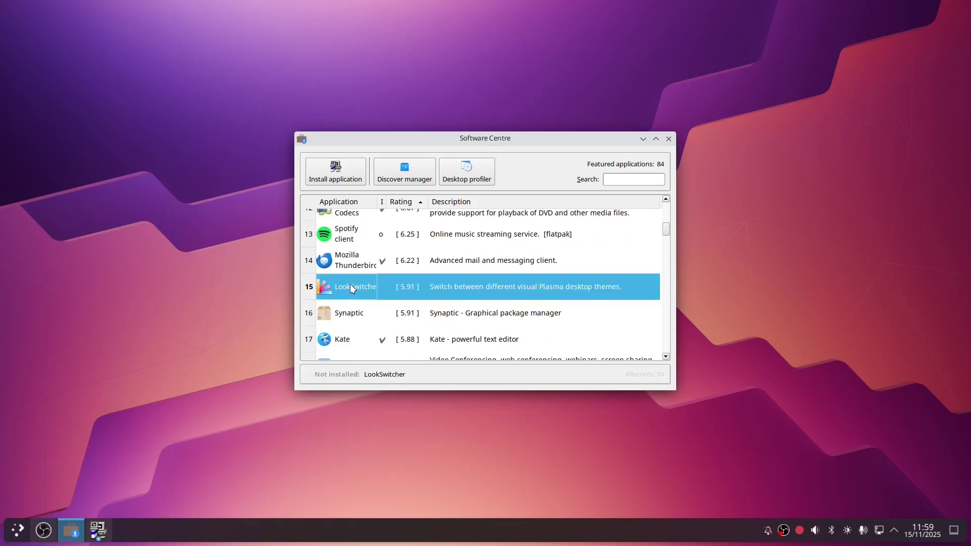
left_click(338, 176)
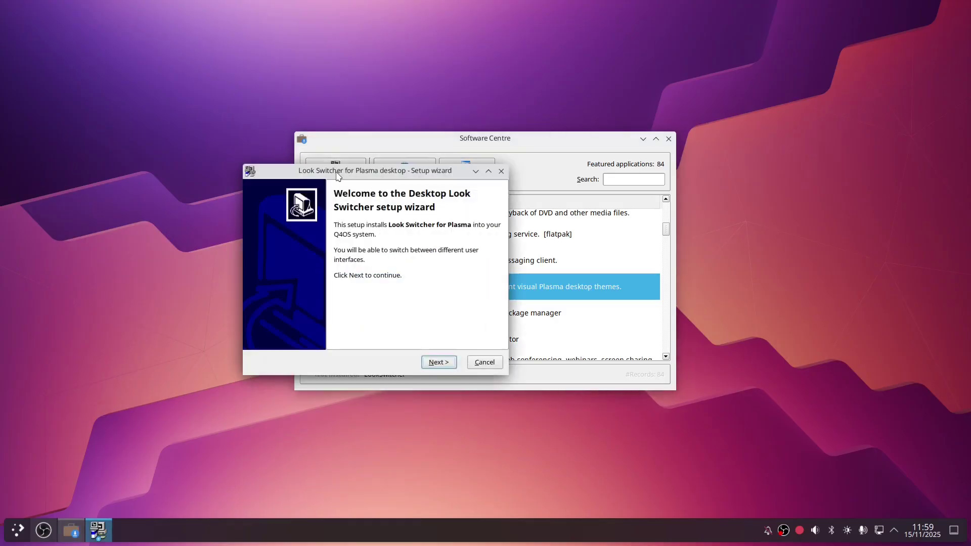
left_click(440, 364)
left_click(439, 364)
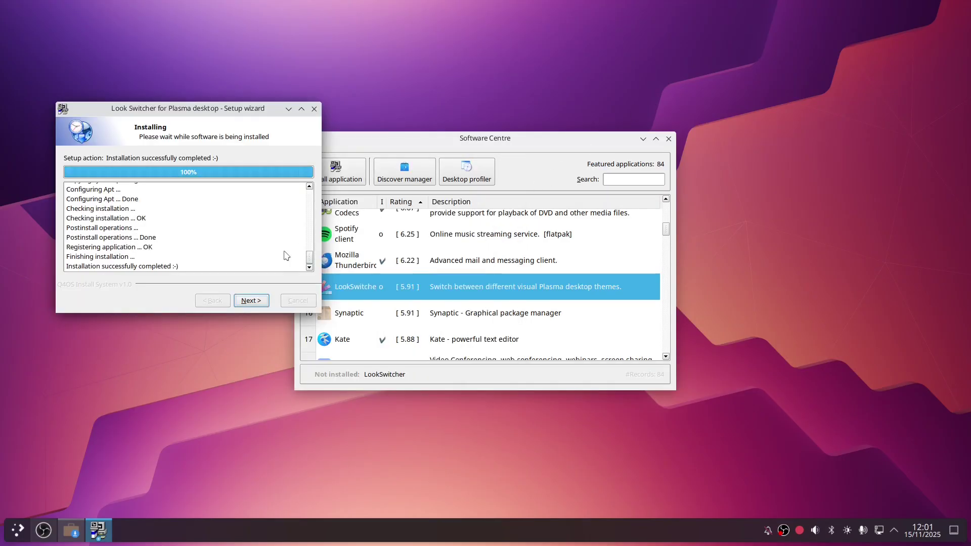
left_click(248, 300)
left_click(247, 300)
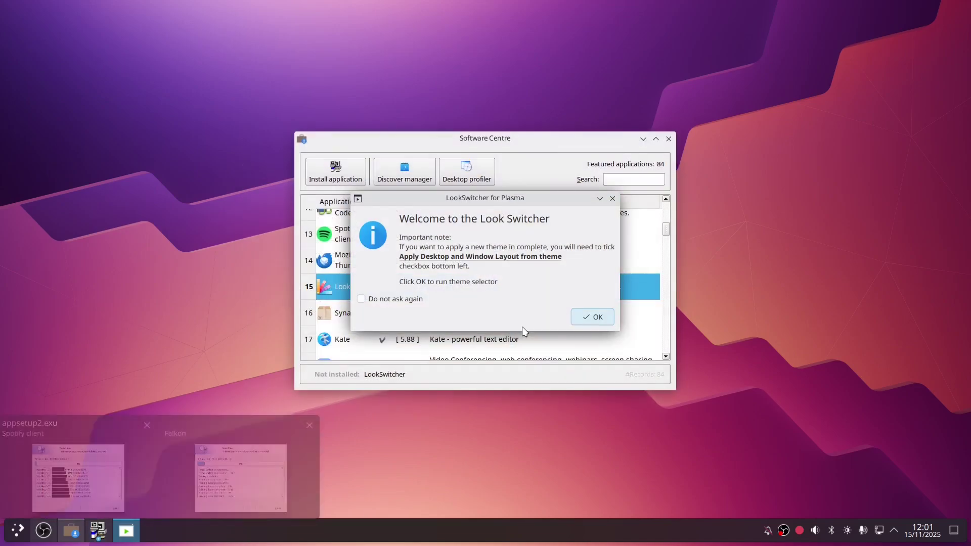
Complete the Falkon installer wizard through Finish and close the Q4OS Software Centre.
left_click(104, 531)
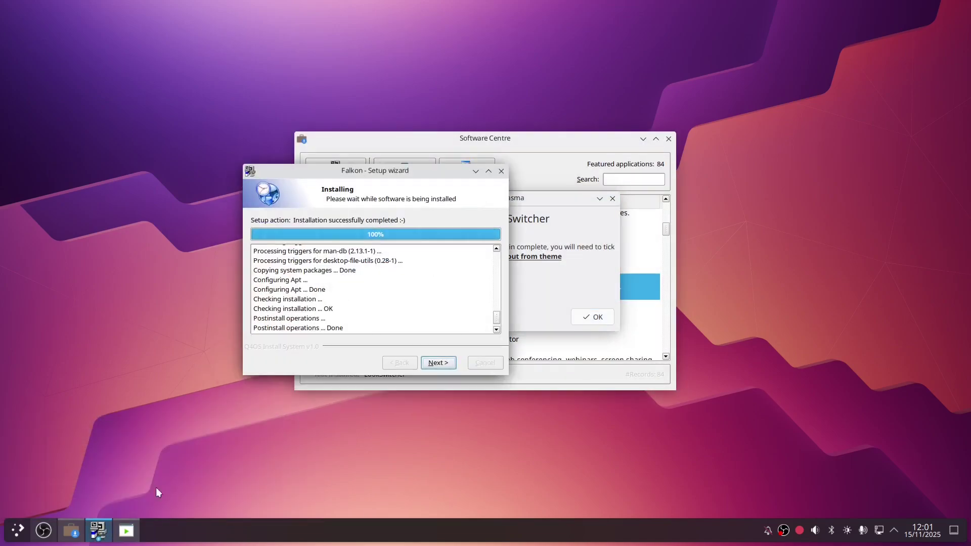
left_click(439, 363)
left_click(440, 364)
left_click(101, 541)
left_click(439, 363)
left_click(435, 364)
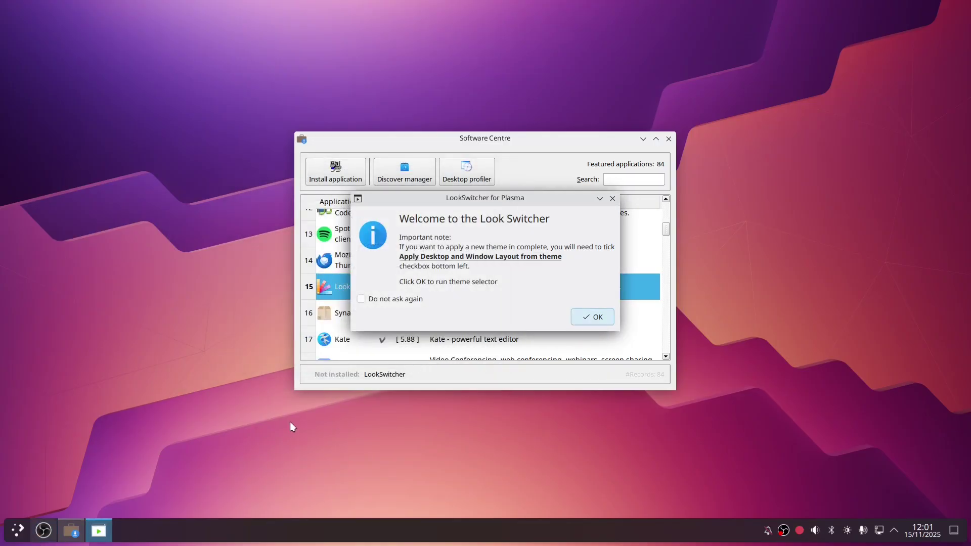
left_click(669, 139)
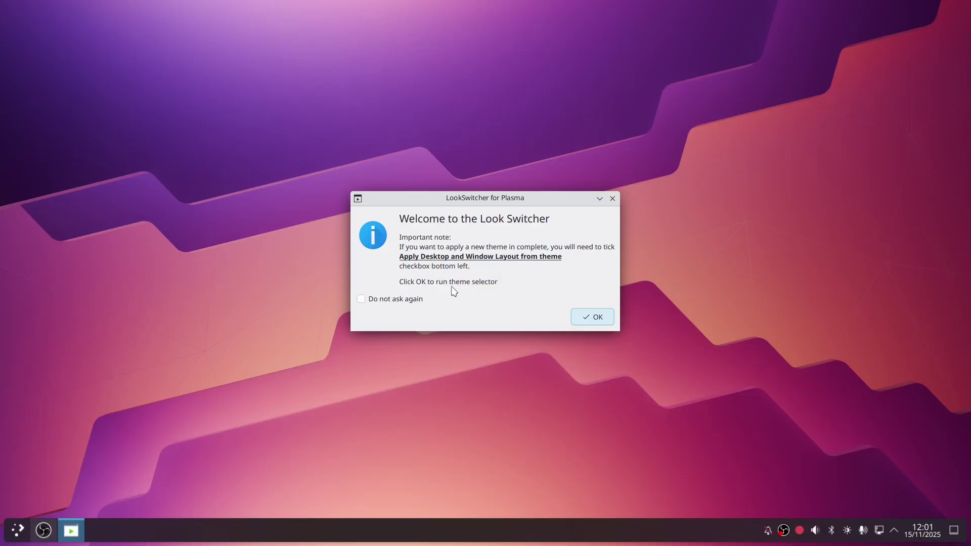
Silence the Look Switcher note, browse Win10OS, Future-dark and WinXPconcept themes, then minimise the picker.
left_click(392, 299)
left_click(596, 318)
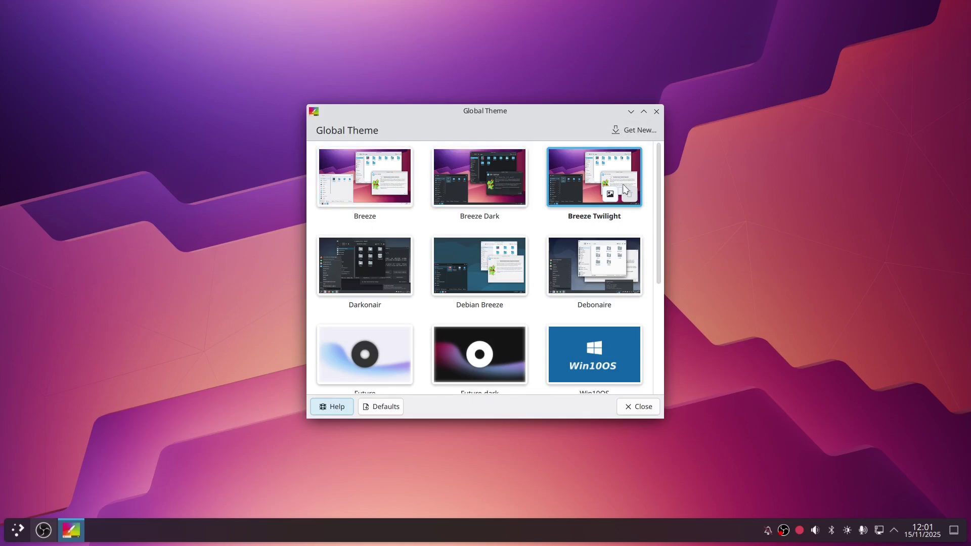
left_click_drag(660, 161, 657, 272)
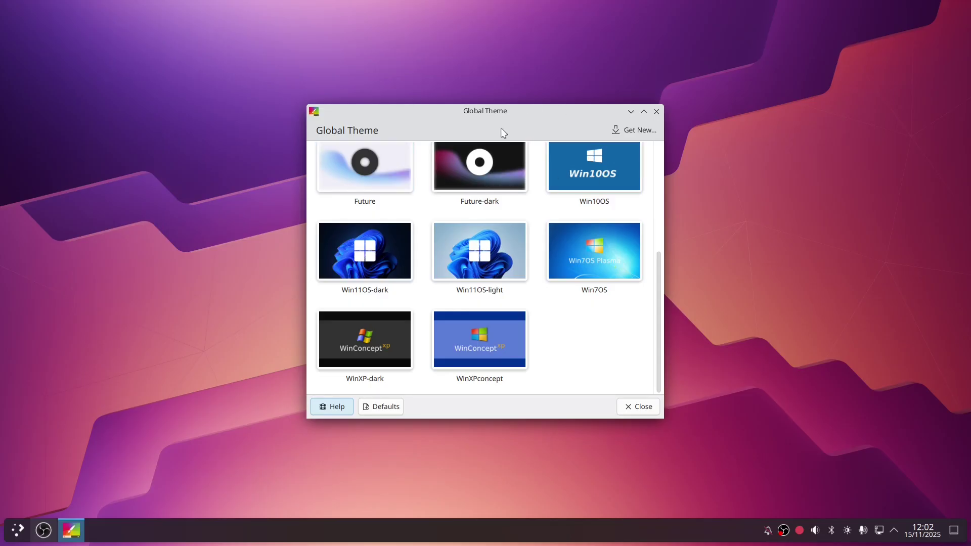
left_click(630, 112)
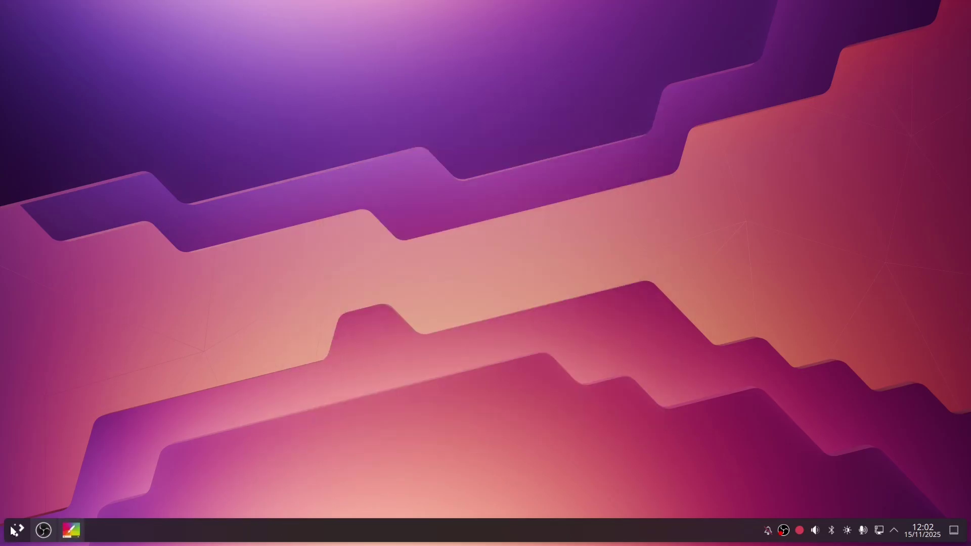
Search Discover for 'kdenlive' and open the Kdenlive details page.
left_click(15, 530)
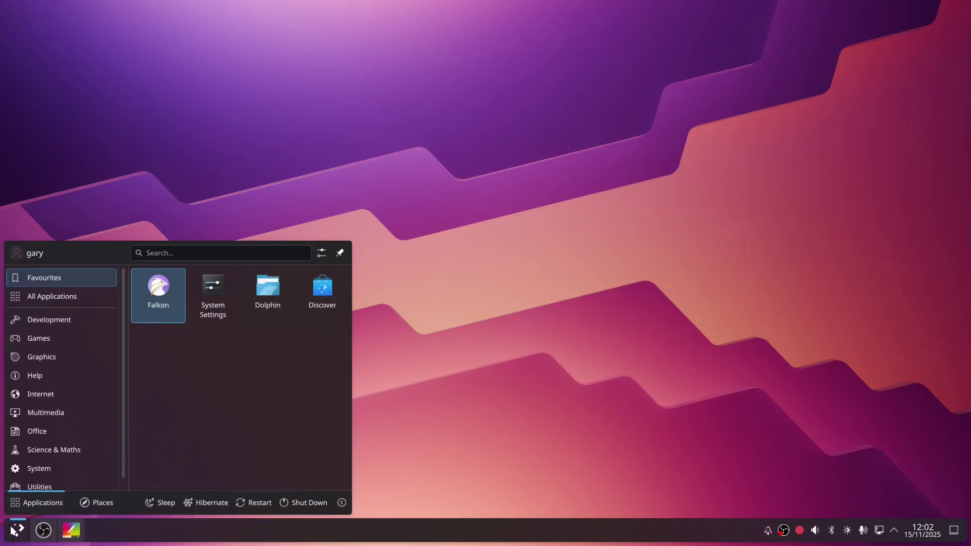
left_click(327, 298)
left_click(295, 89)
type("kdenlive")
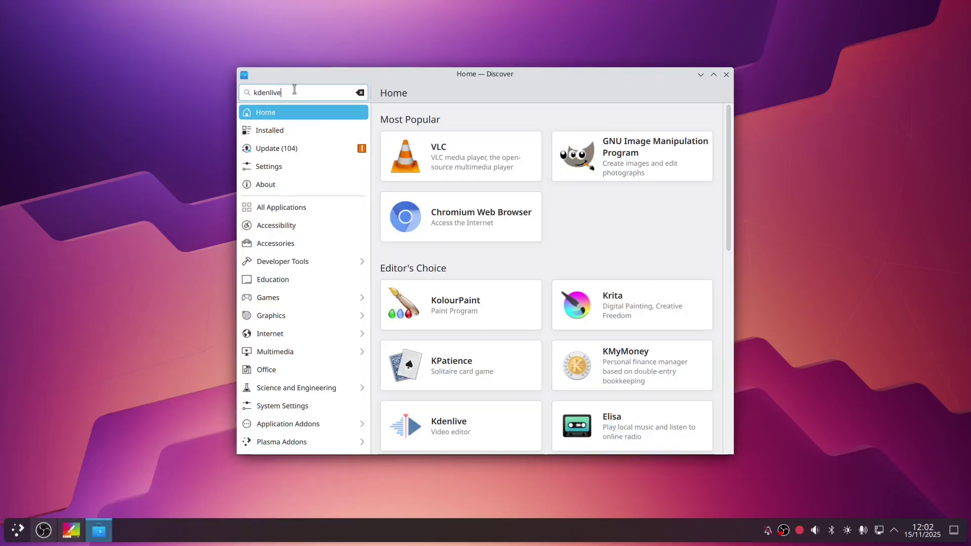
key("Return")
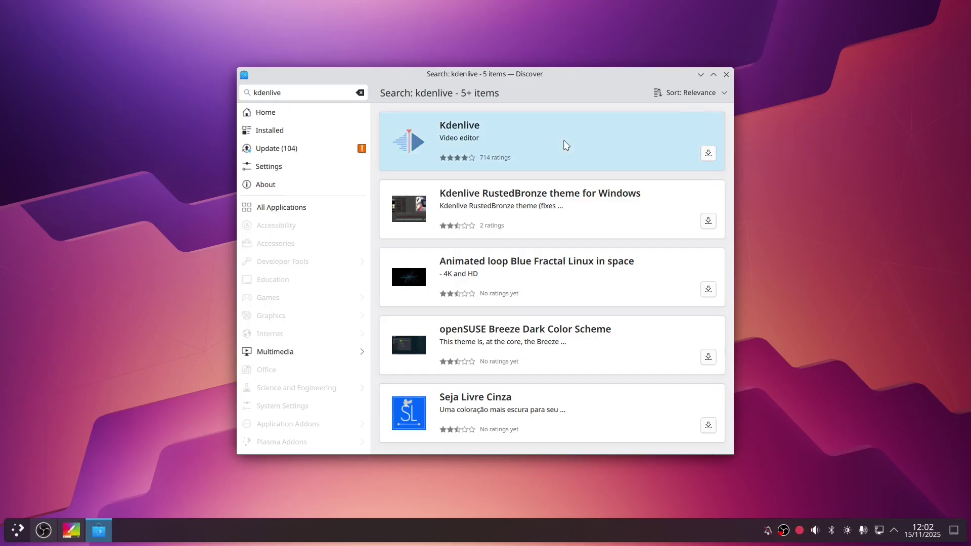
left_click(566, 145)
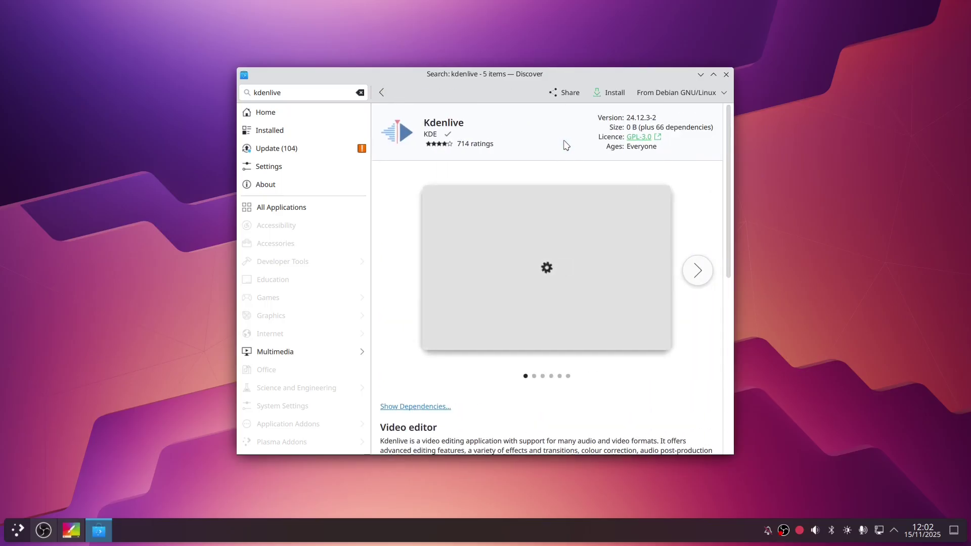
Install Kdenlive from the Debian GNU/Linux source, authorising with the account password.
left_click(717, 97)
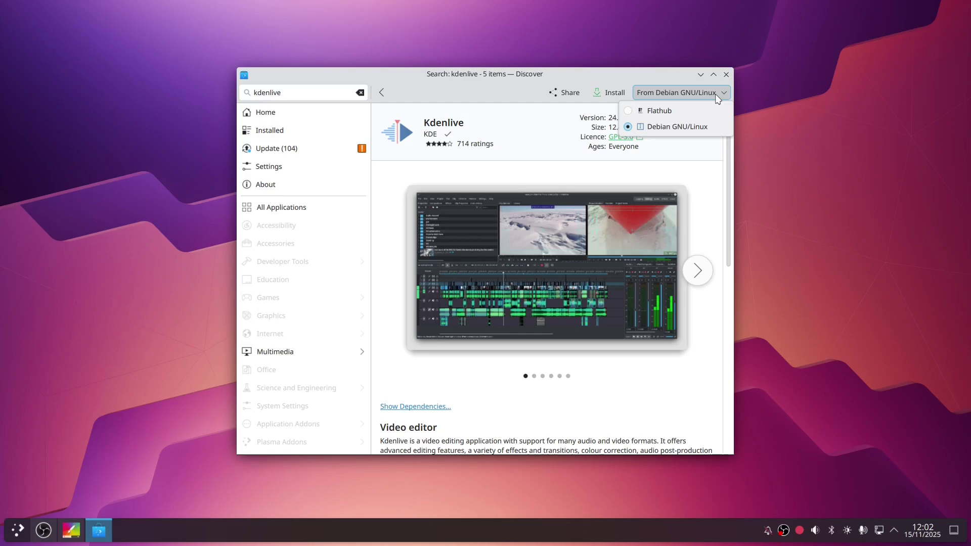
left_click(534, 116)
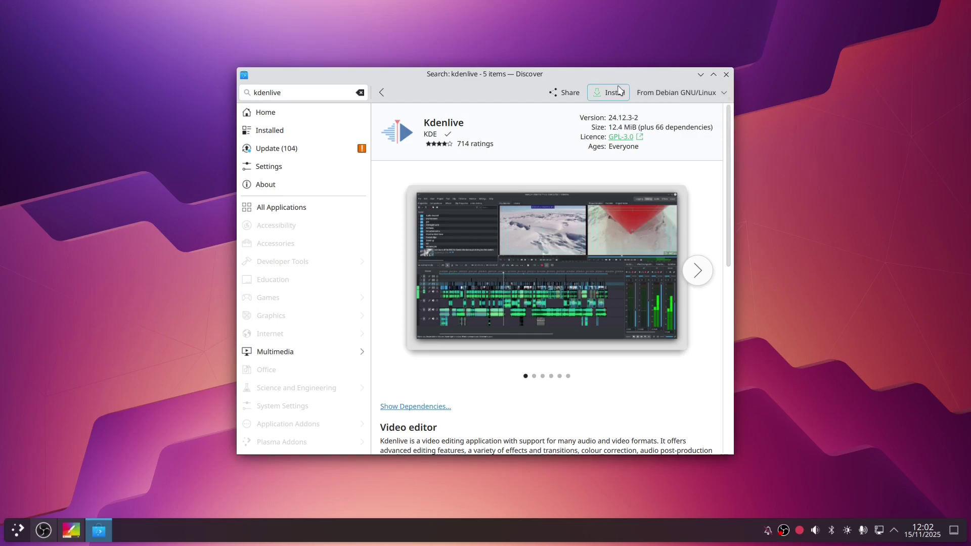
left_click(619, 90)
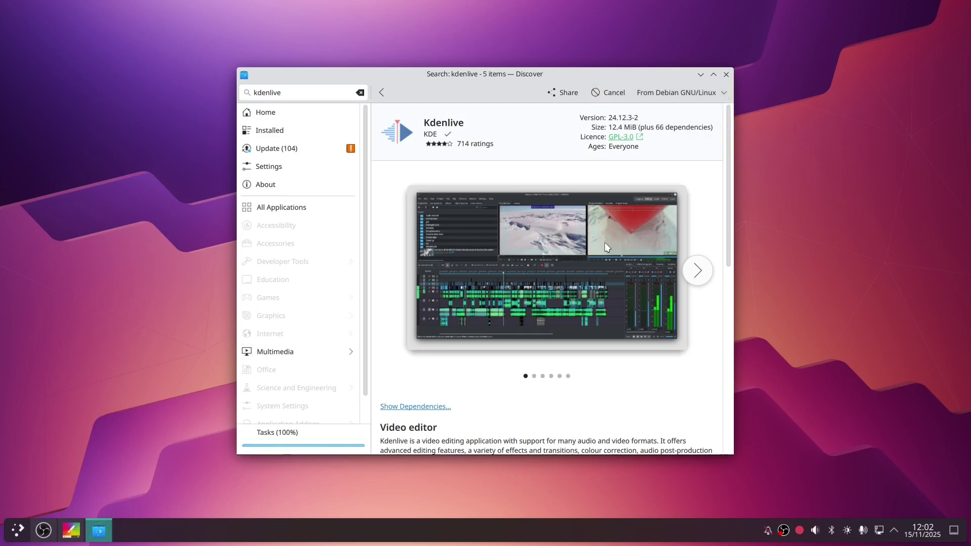
type("**********")
key("Return")
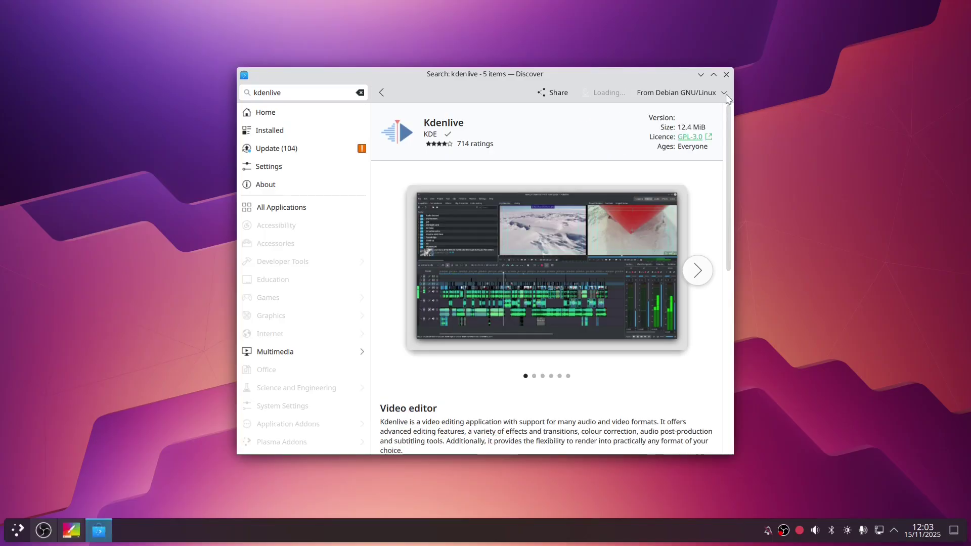
Close Discover, launch Kdenlive via the launcher search 'kden', then close it.
left_click(727, 74)
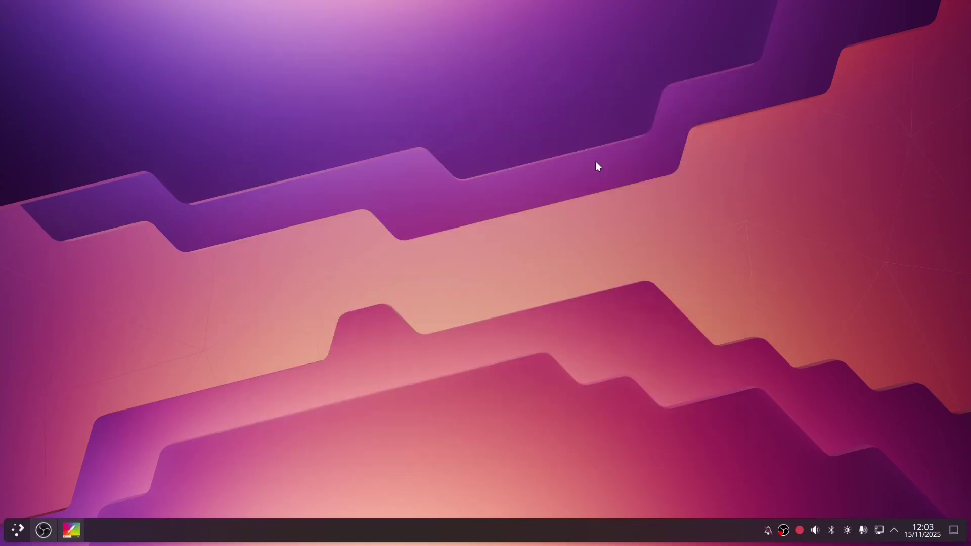
left_click(19, 532)
type("kden")
left_click(106, 298)
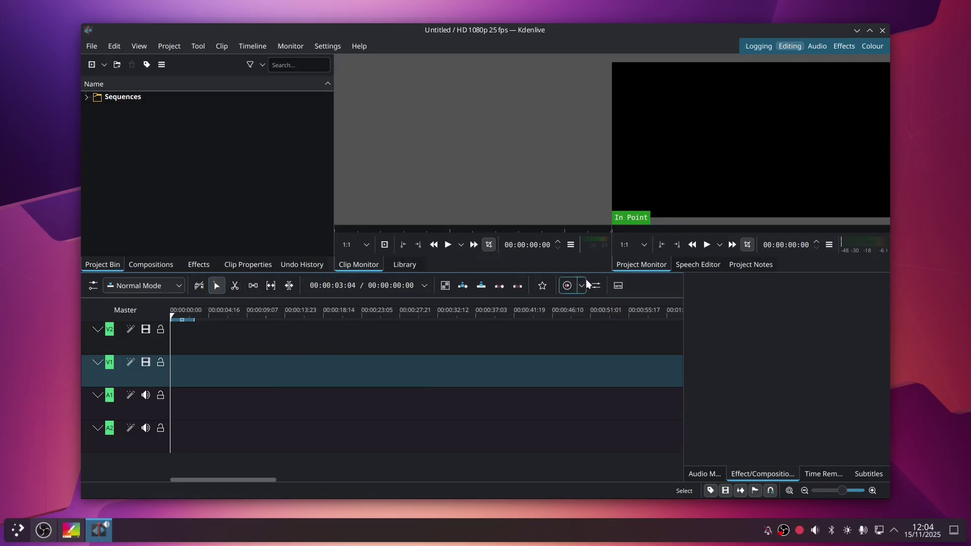
left_click(881, 32)
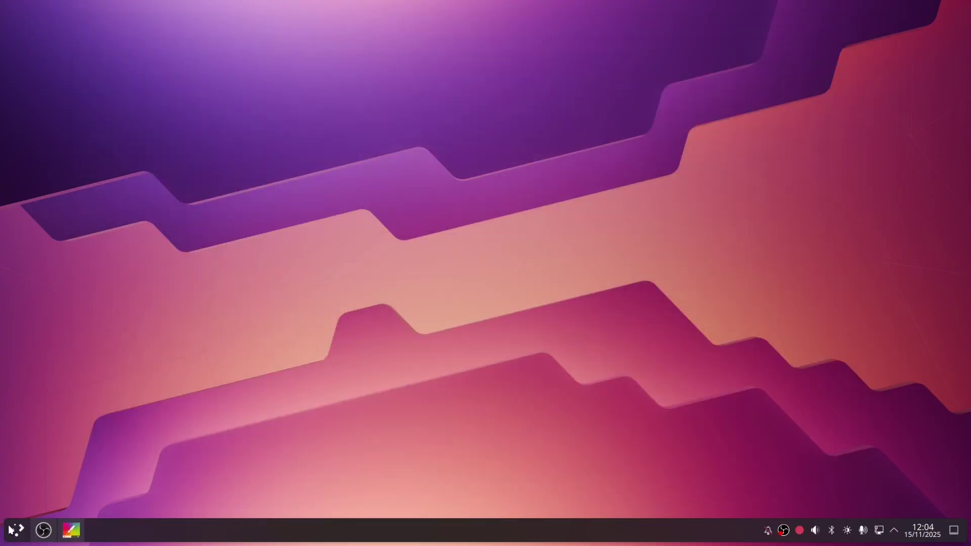
Select Win11OS-dark in the restored Global Theme picker with Desktop and window layout ticked.
left_click(81, 537)
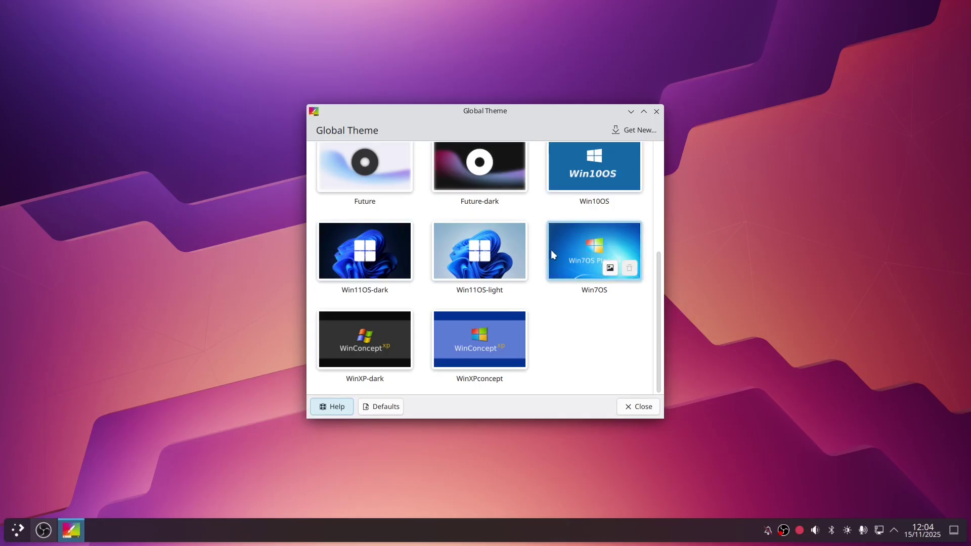
scroll(580, 342, "up", 5)
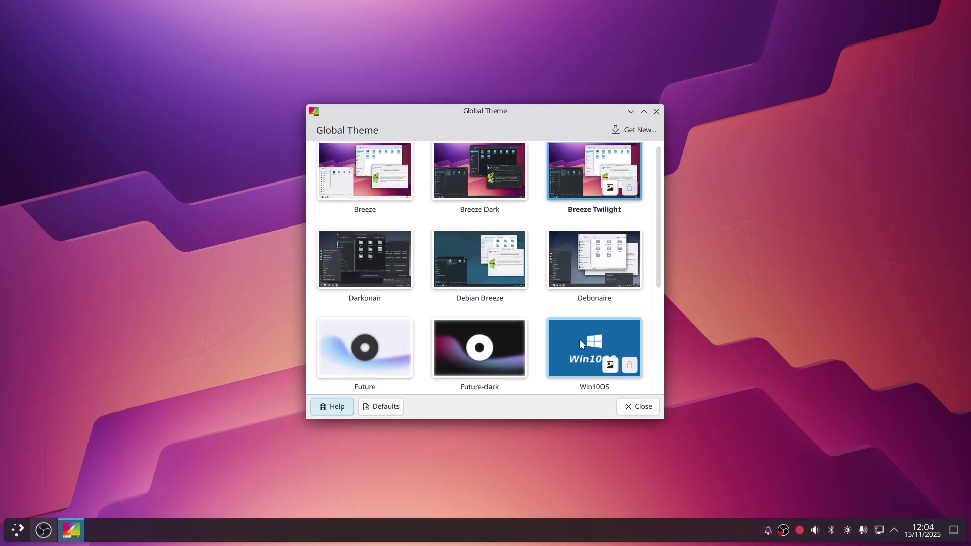
scroll(584, 331, "down", 5)
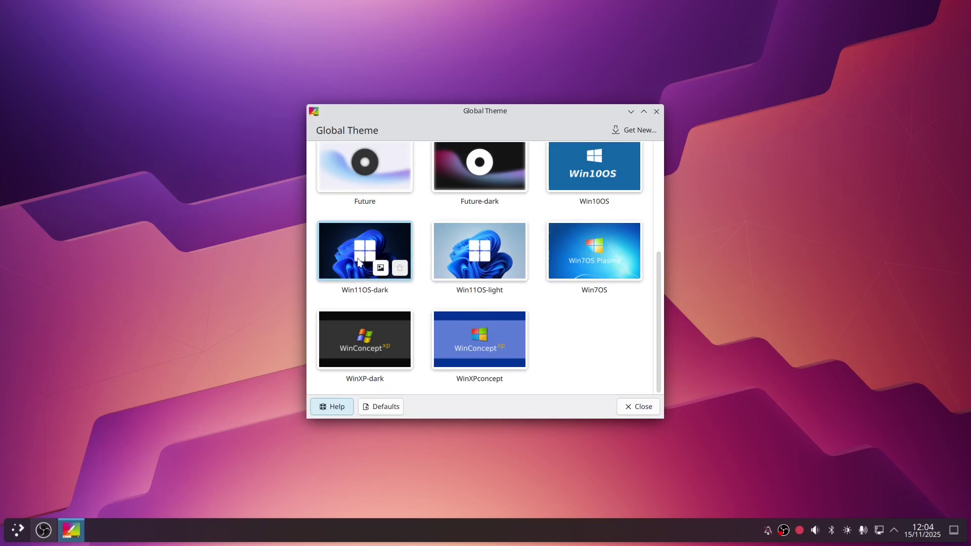
left_click(358, 262)
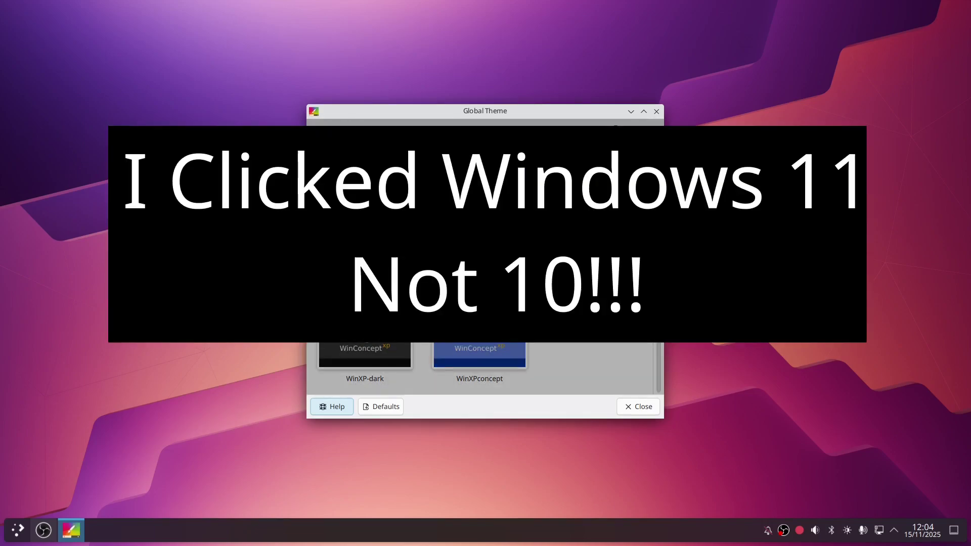
left_click(395, 284)
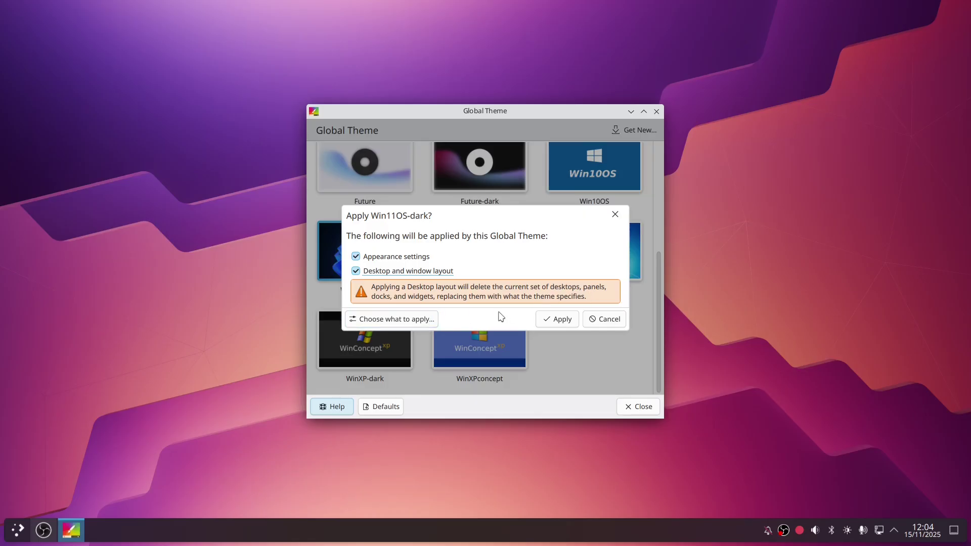
Apply Win11OS-dark, close the theme chooser and dismiss the LookSwitcher notice.
left_click(559, 319)
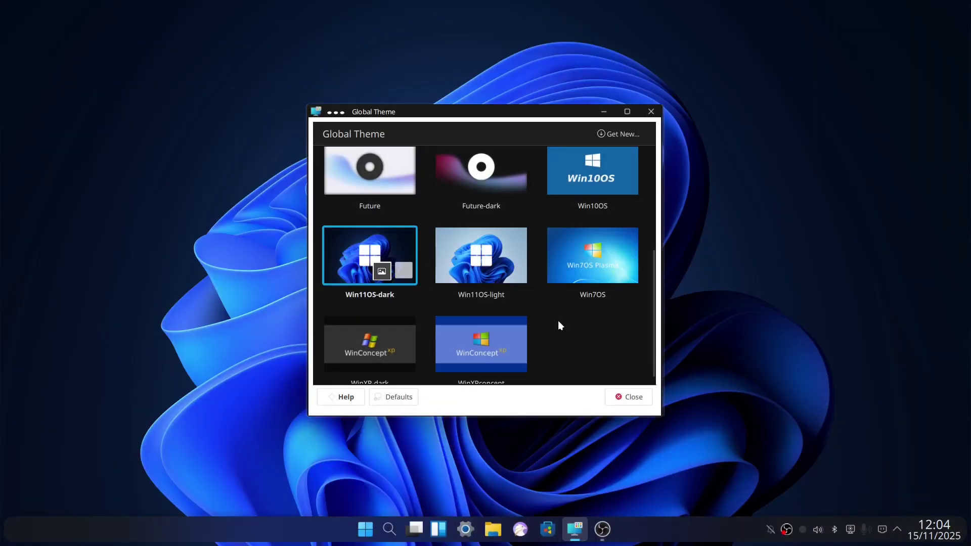
left_click(629, 397)
left_click(379, 534)
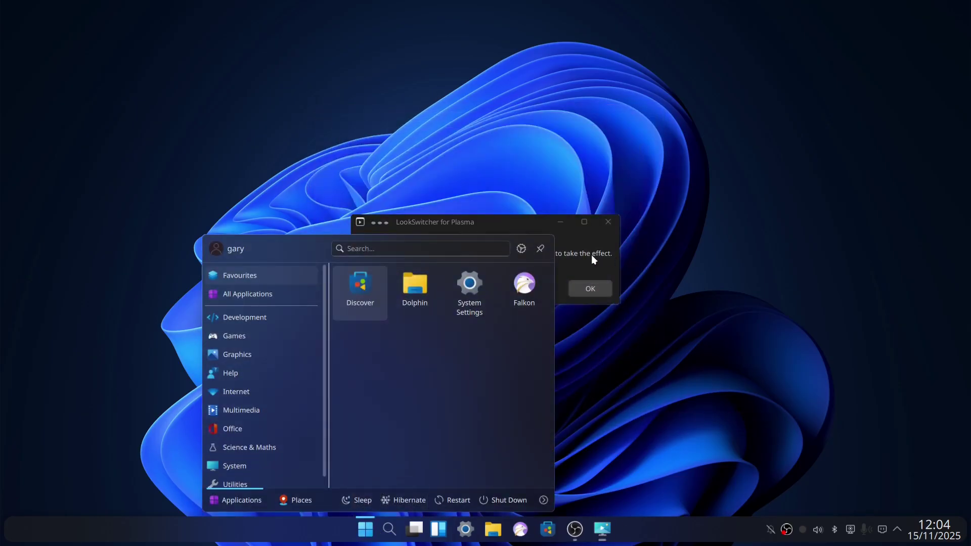
left_click(584, 239)
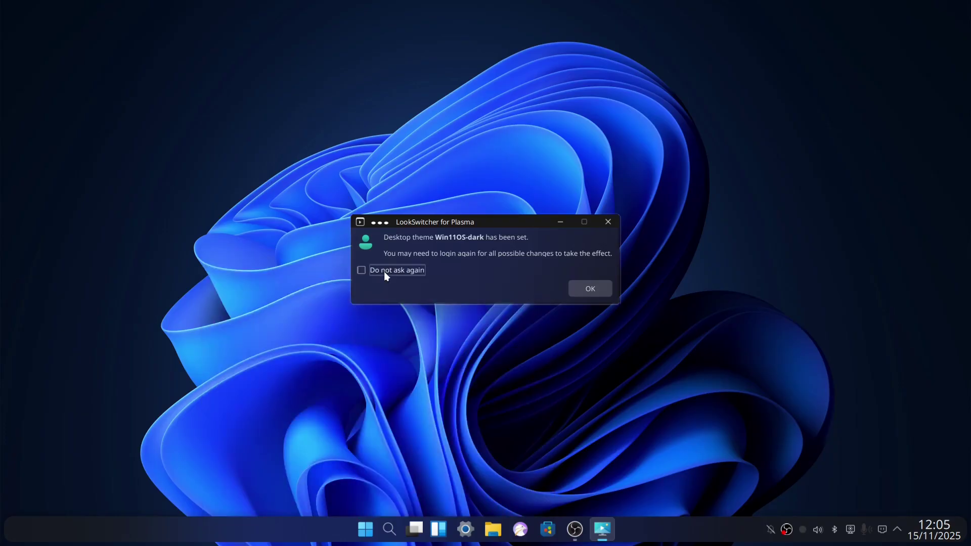
left_click(575, 283)
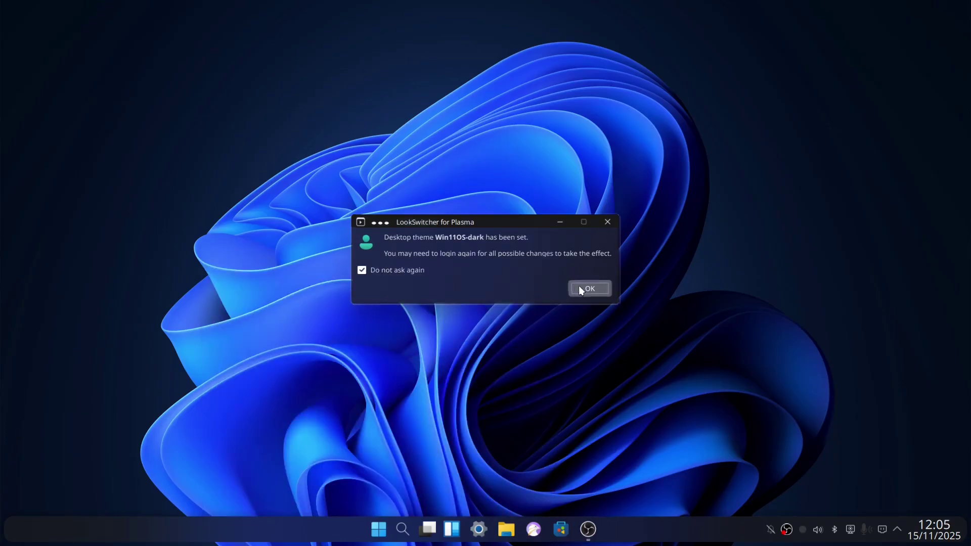
Browse the Start menu categories in the new Windows 11-style launcher.
left_click(378, 531)
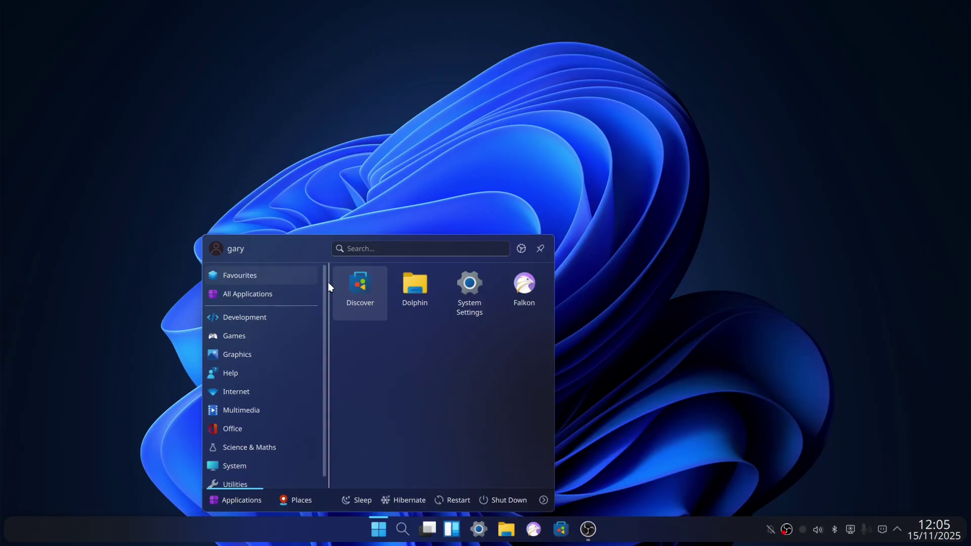
left_click(742, 343)
left_click(378, 530)
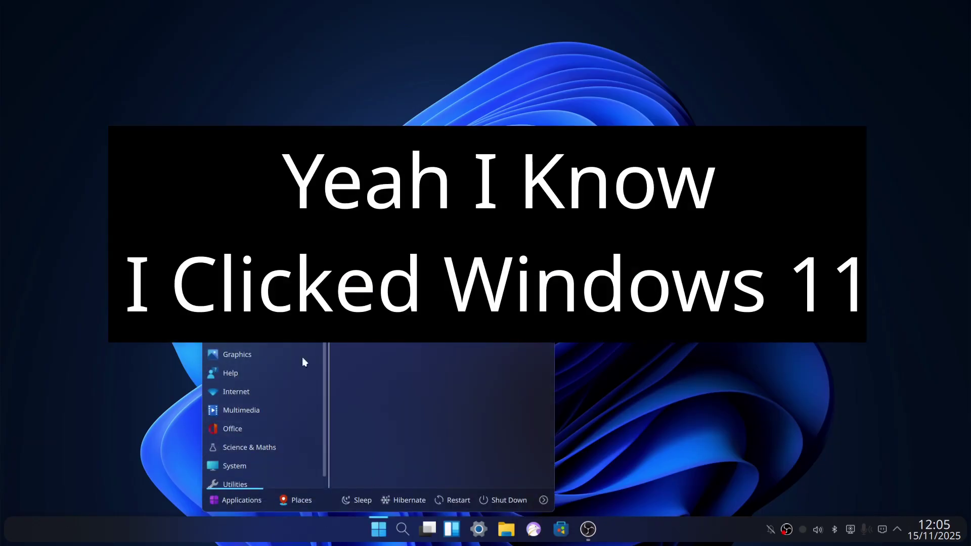
scroll(328, 370, "down", 1)
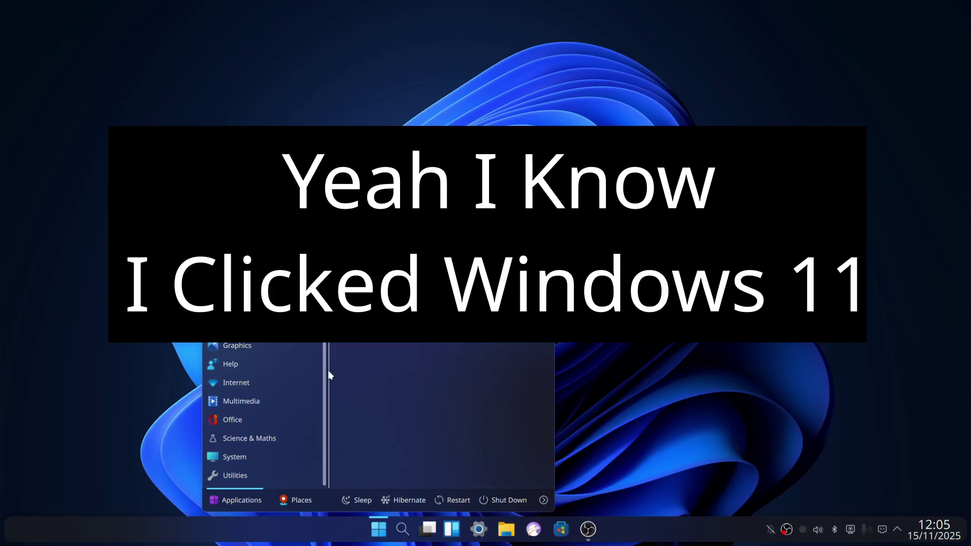
mouse_move(261, 344)
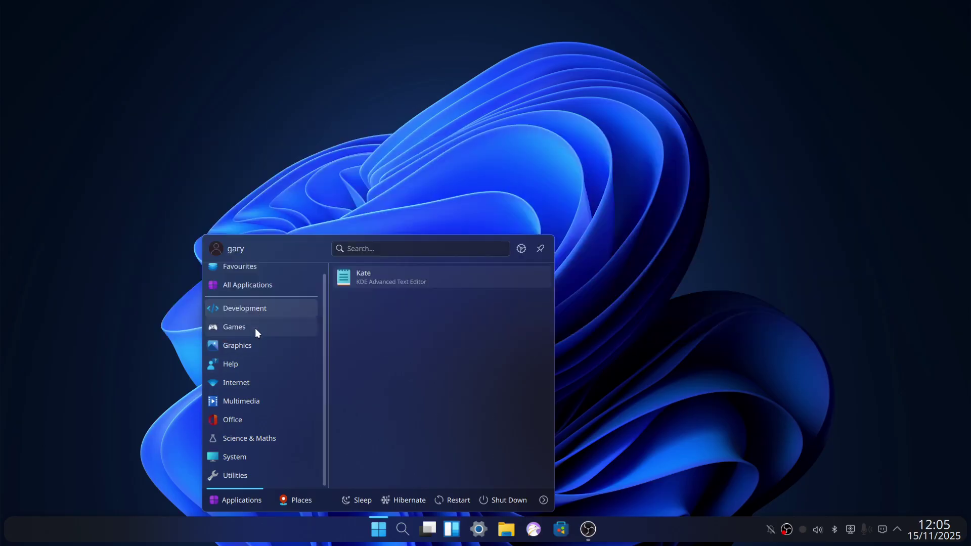
mouse_move(250, 380)
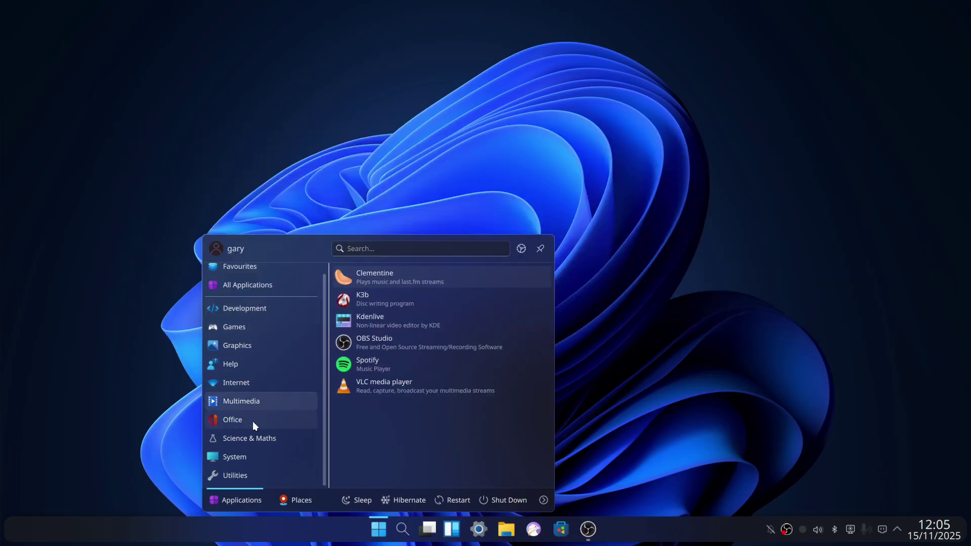
mouse_move(253, 421)
left_click(764, 415)
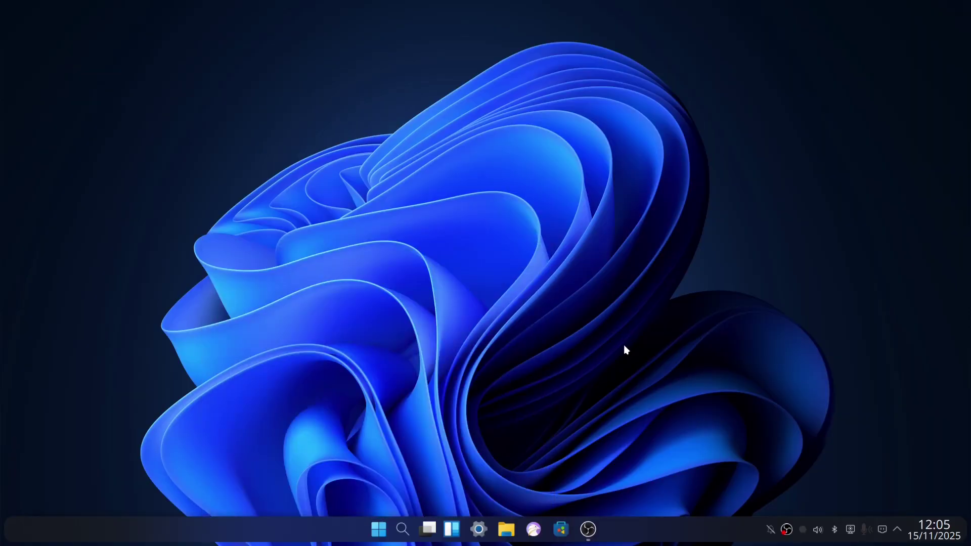
Launch Look Switcher by searching 'lo' and apply Win11OS-light with its desktop and window layout.
left_click(374, 528)
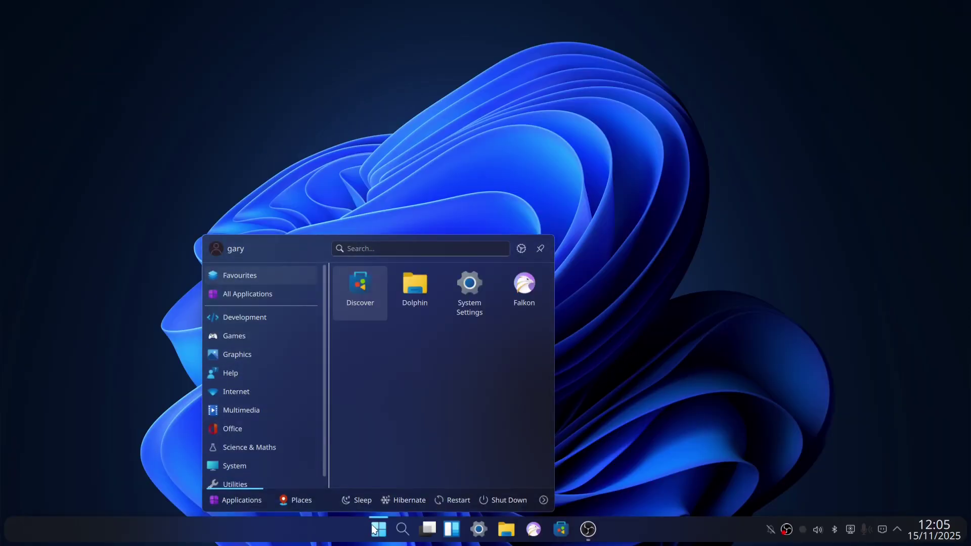
type("lo")
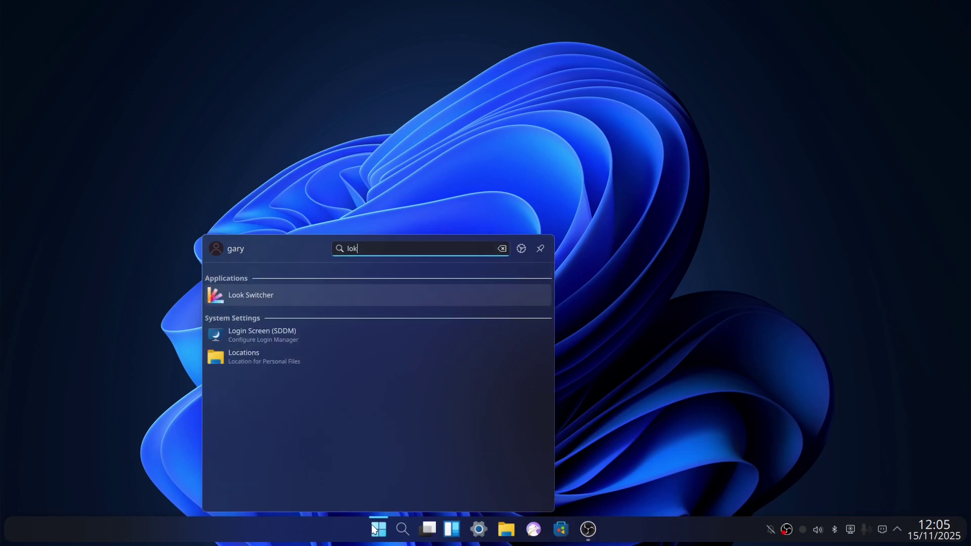
left_click(305, 295)
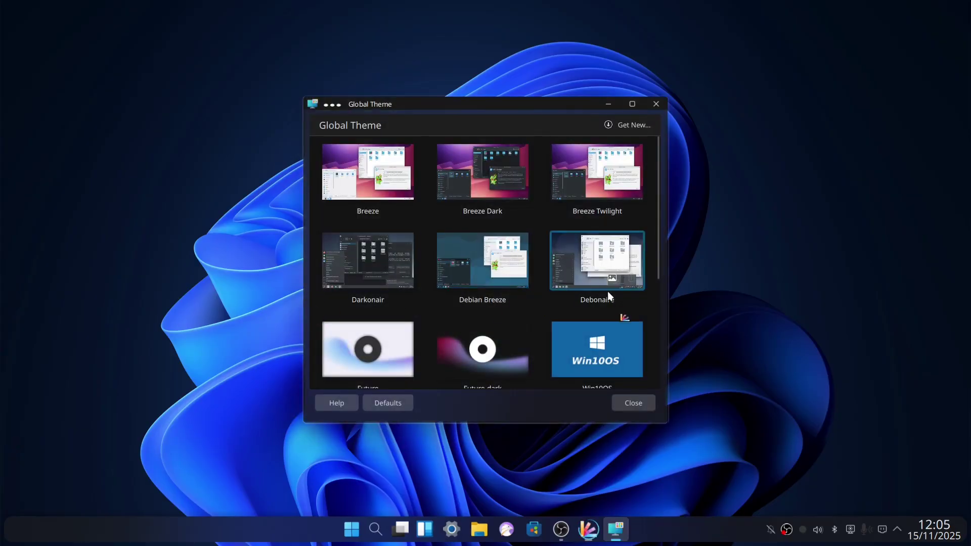
scroll(587, 289, "down", 2)
scroll(580, 289, "down", 2)
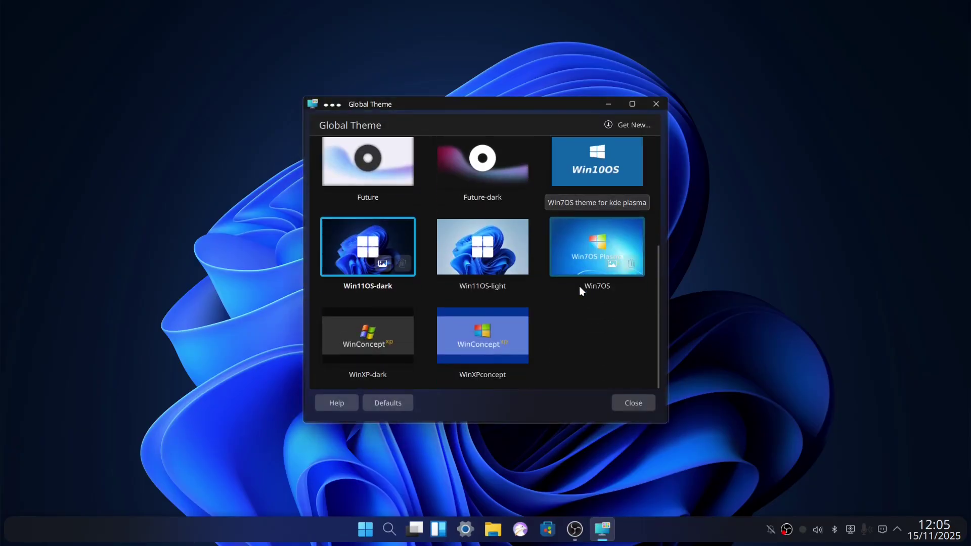
left_click(473, 234)
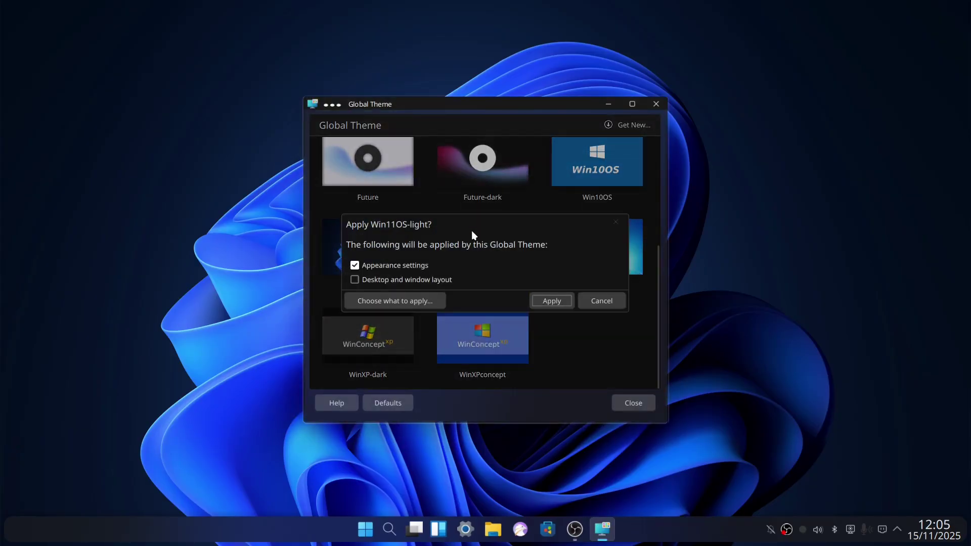
left_click(373, 280)
left_click(554, 318)
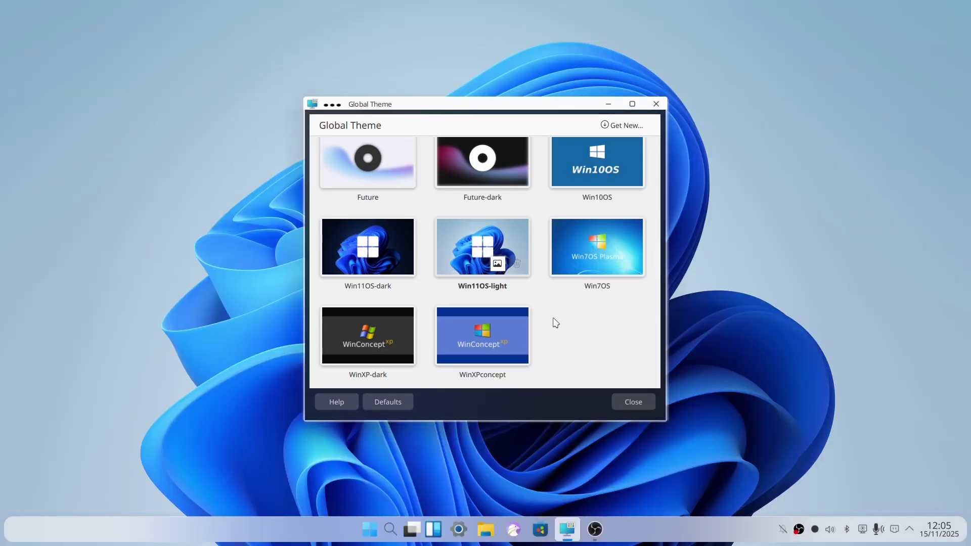
Close the Global Theme picker and browse the launcher categories in the Win11OS-light style.
left_click(618, 401)
left_click(384, 531)
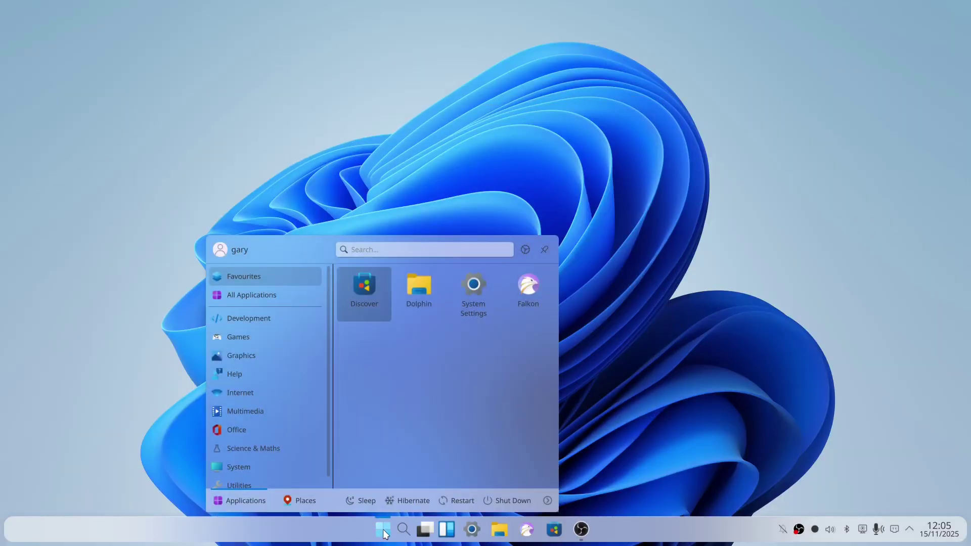
left_click(263, 323)
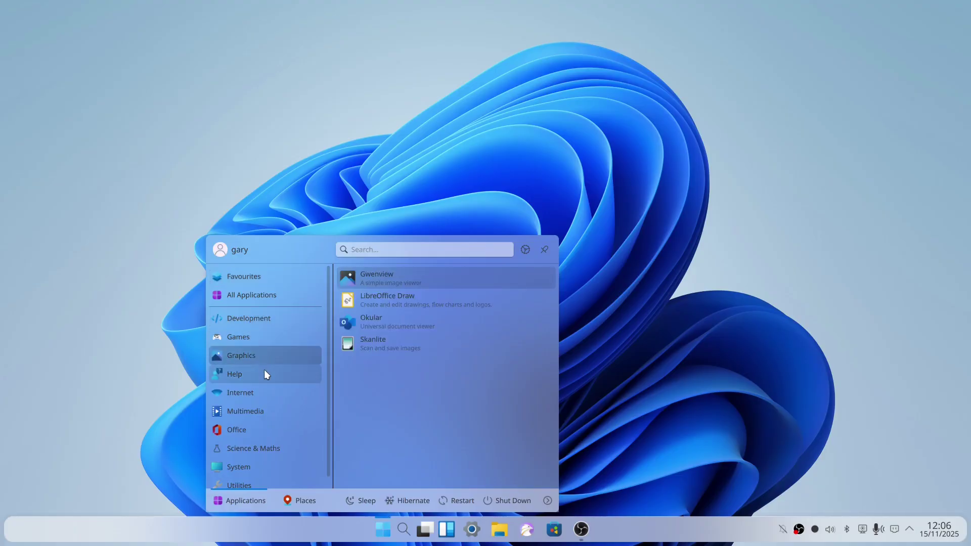
left_click(718, 394)
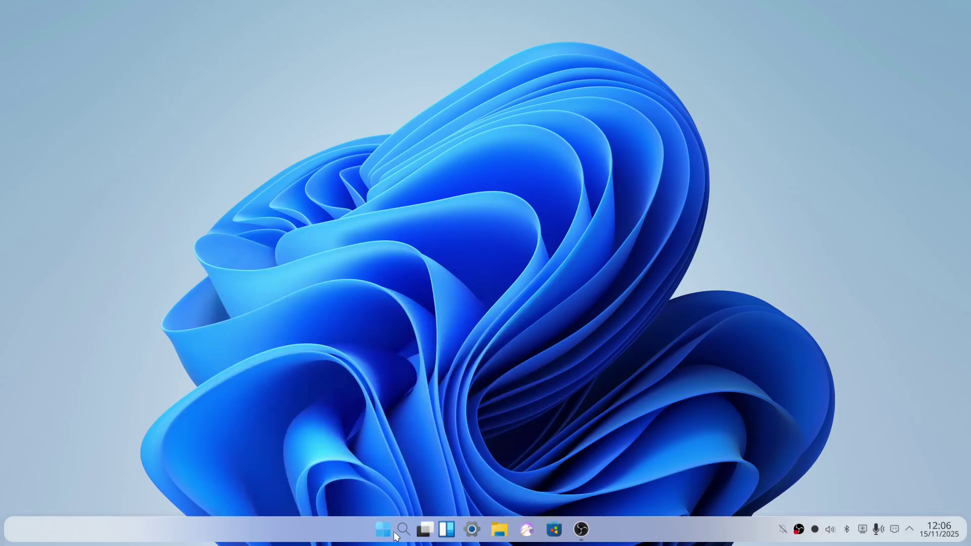
left_click(377, 538)
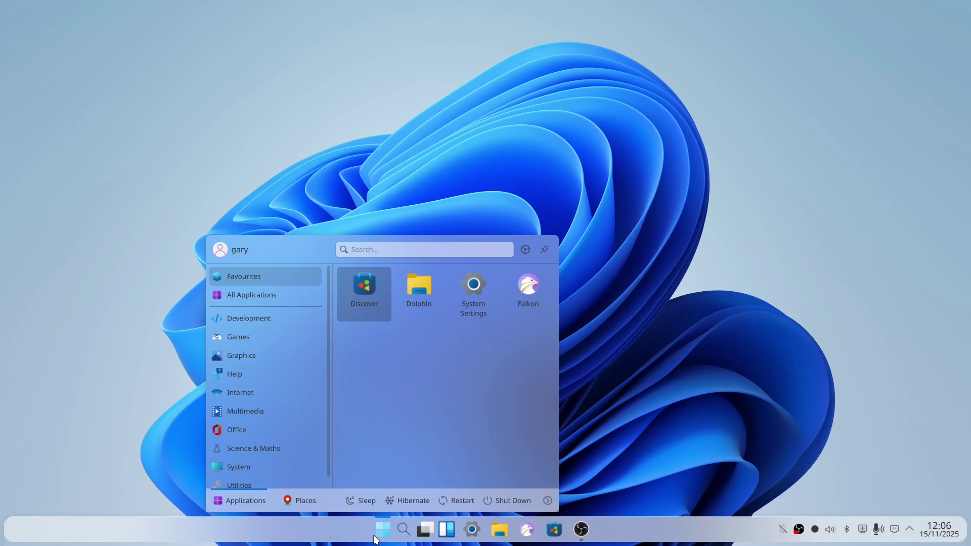
Open Look Switcher via the search 'look' and apply Win7OS with its desktop and window layout.
type("q4")
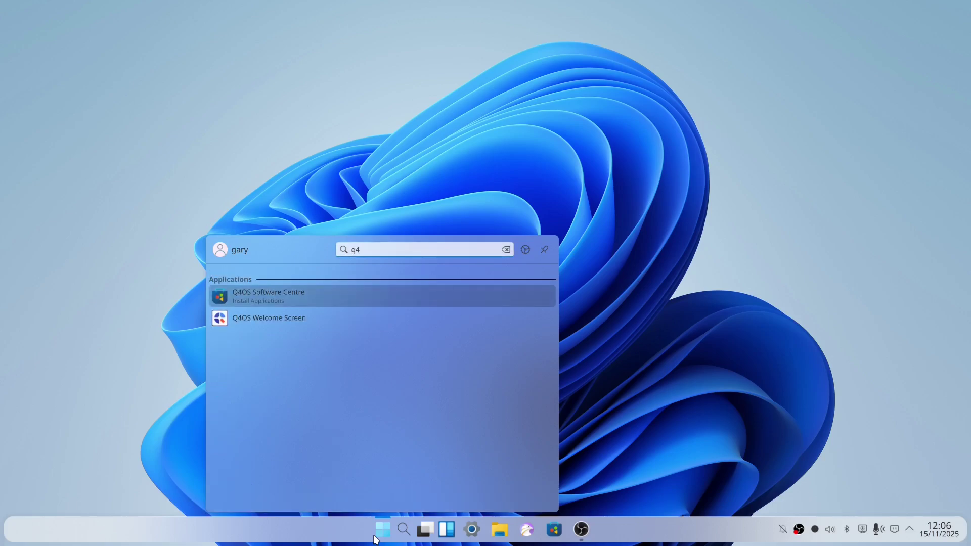
type("=")
key("BackSpace")
key("BackSpace")
key("BackSpace")
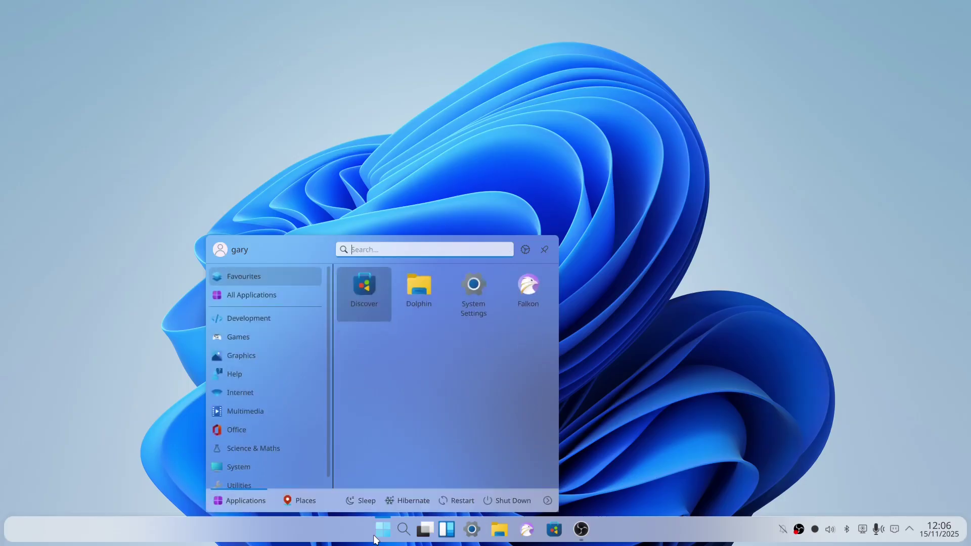
type("look")
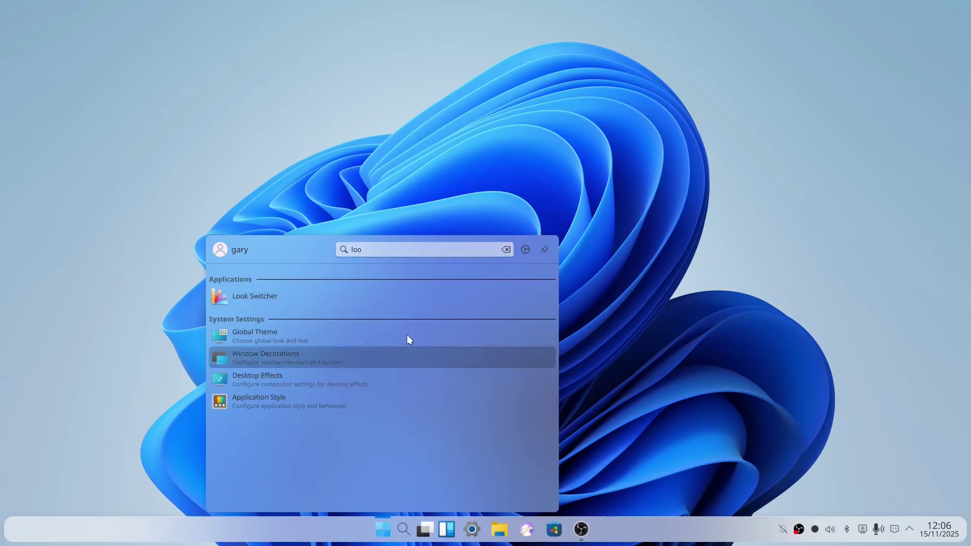
left_click(340, 299)
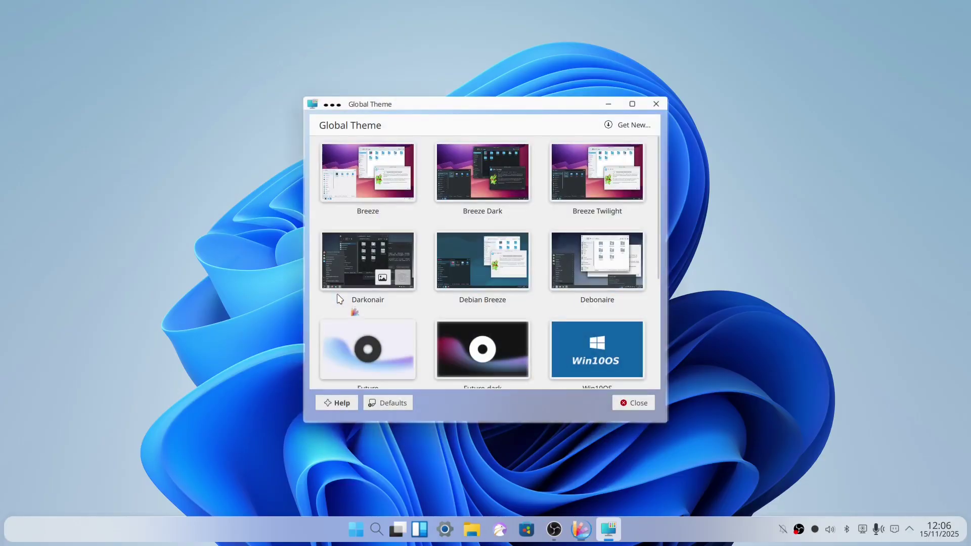
scroll(584, 306, "down", 4)
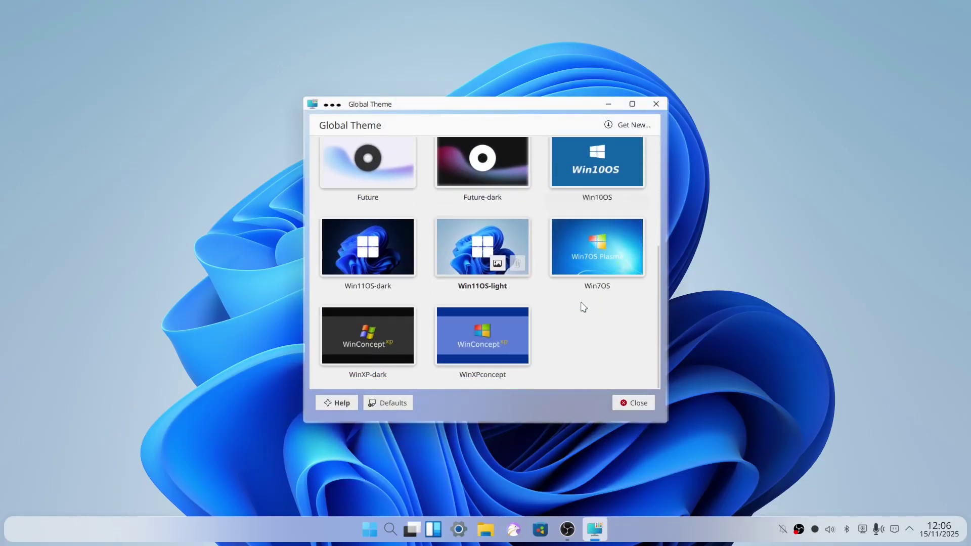
left_click(617, 231)
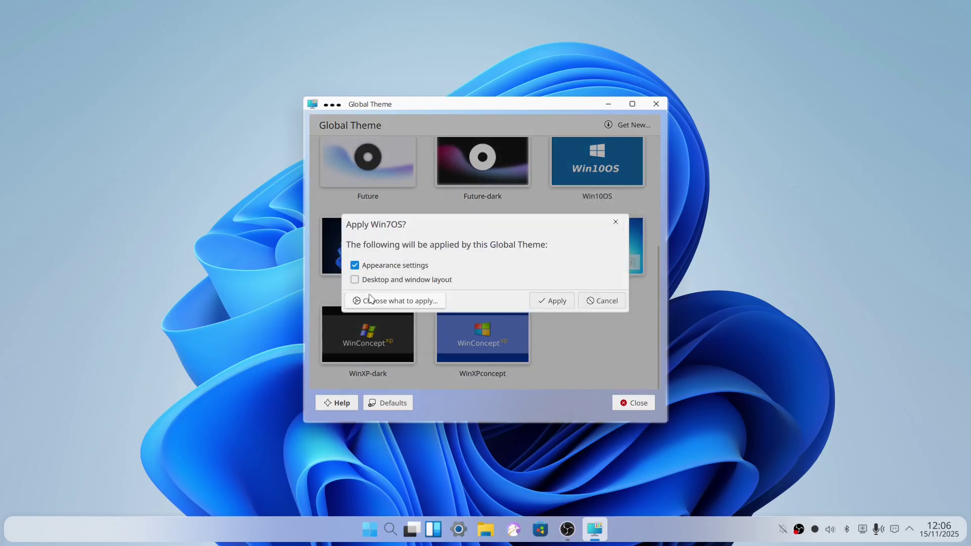
left_click(356, 280)
left_click(559, 316)
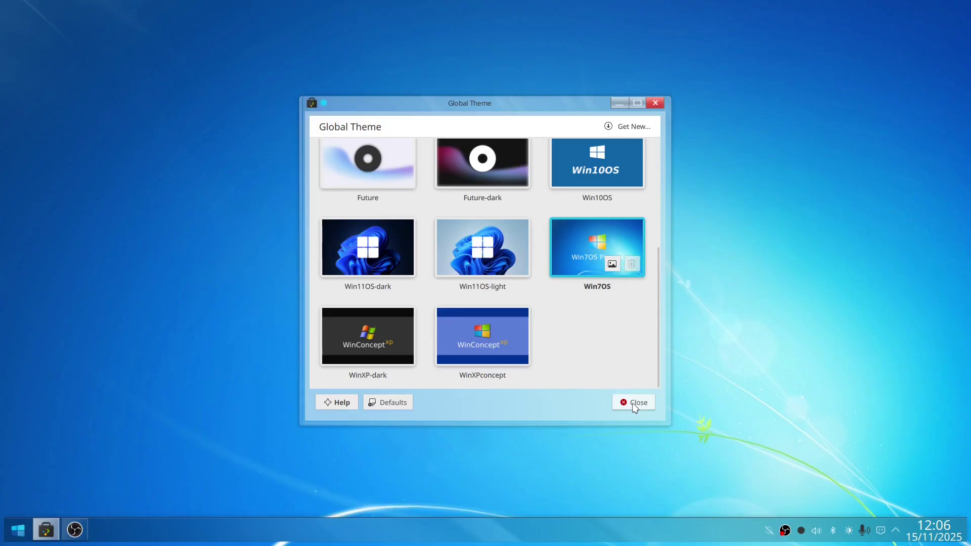
Browse the Start menu, then apply WinXPconcept with its desktop and window layout.
left_click(614, 103)
left_click(21, 535)
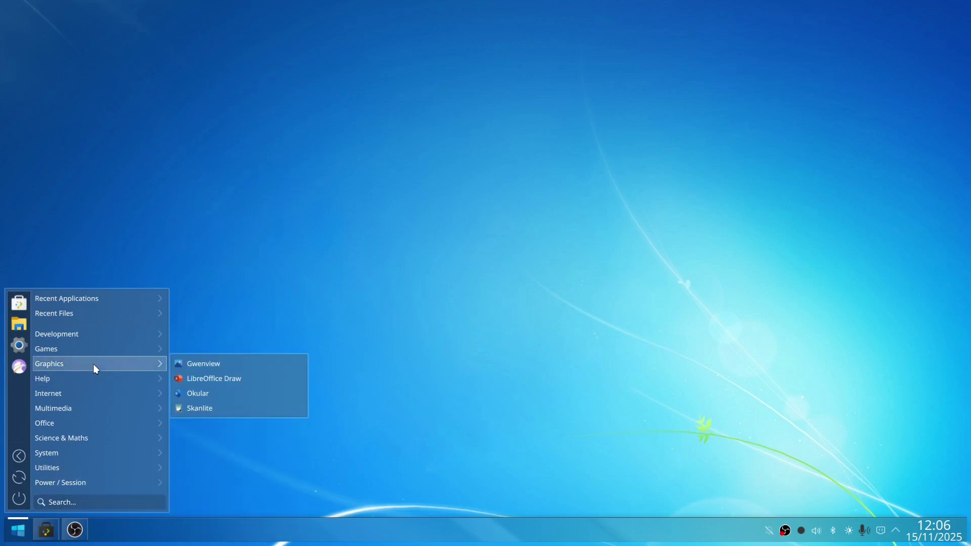
mouse_move(93, 336)
mouse_move(97, 404)
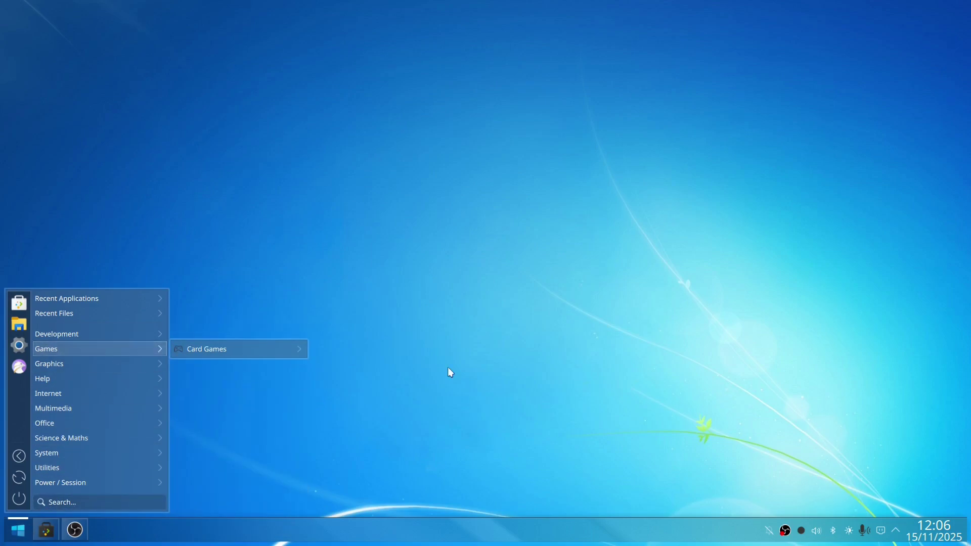
left_click(46, 530)
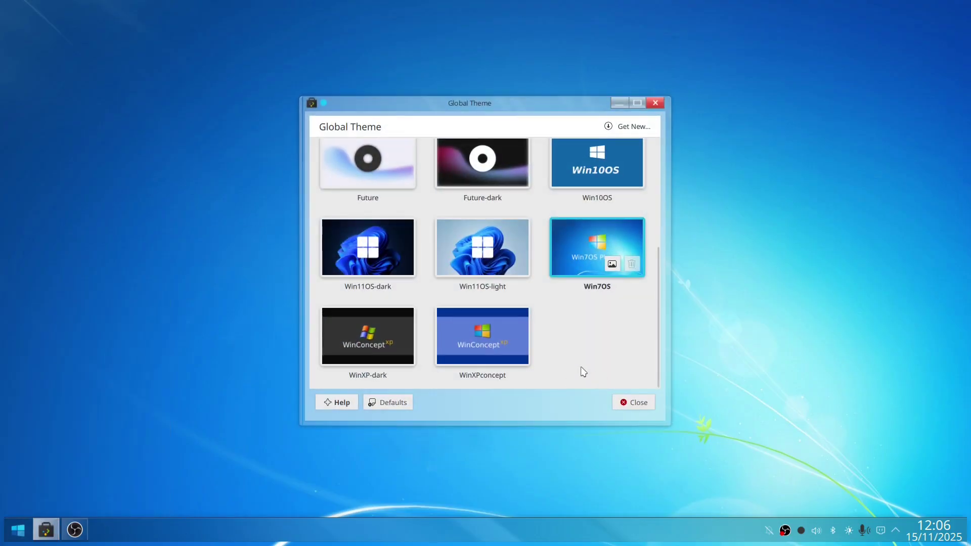
left_click(478, 335)
left_click(407, 277)
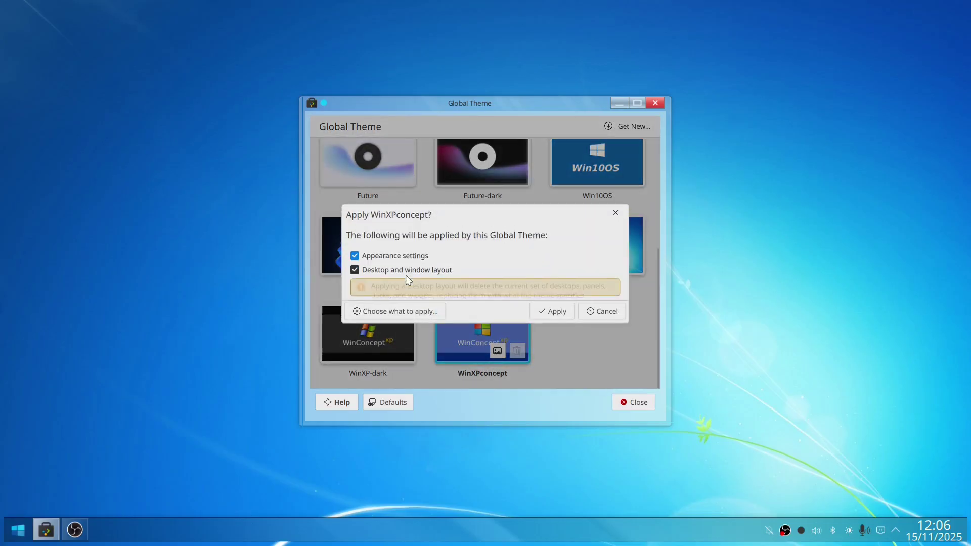
left_click(555, 316)
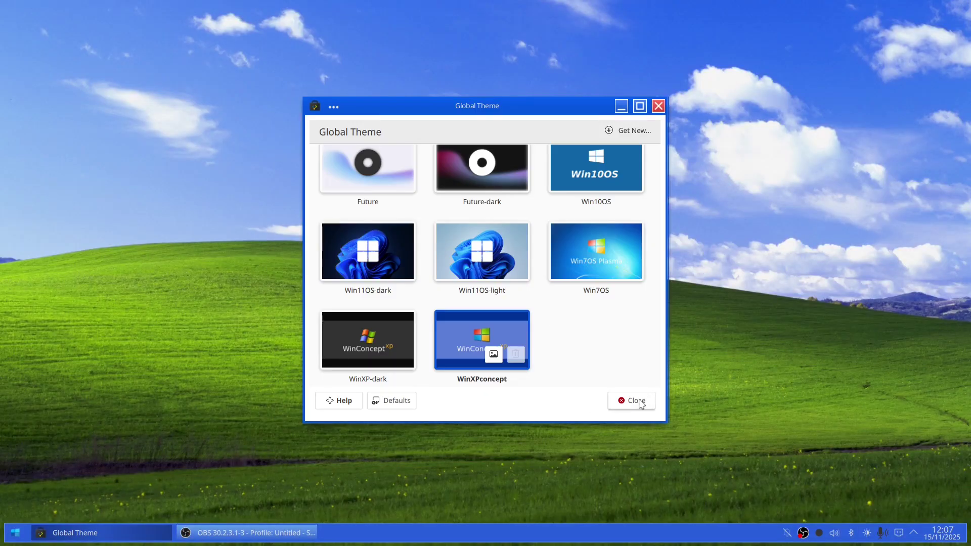
Close the Global Theme window, browse the Start menu, then dismiss it.
left_click(636, 401)
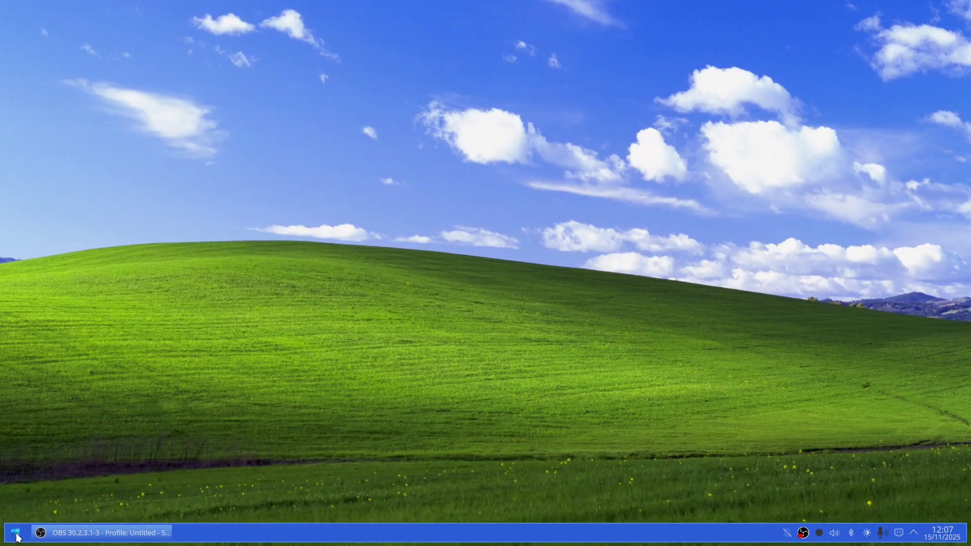
left_click(16, 533)
mouse_move(72, 404)
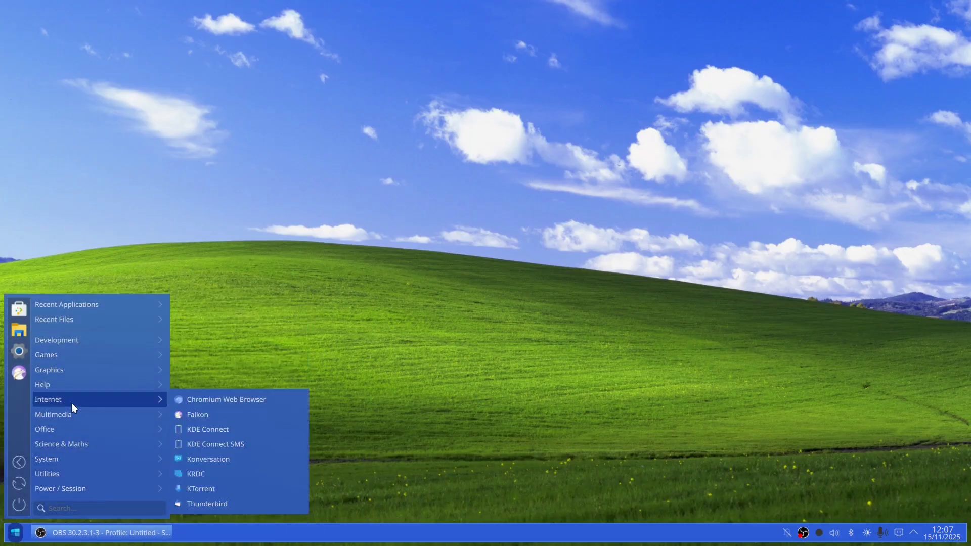
mouse_move(84, 460)
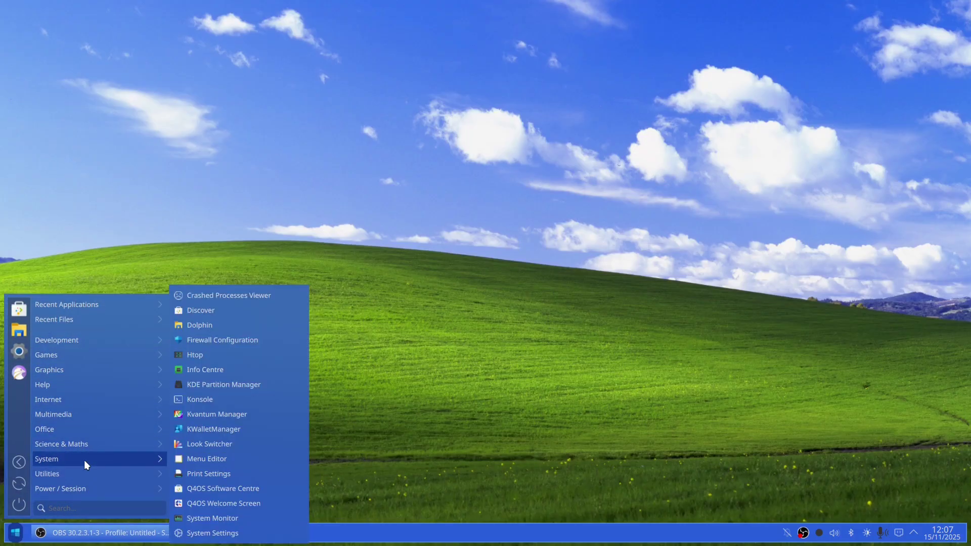
left_click(570, 312)
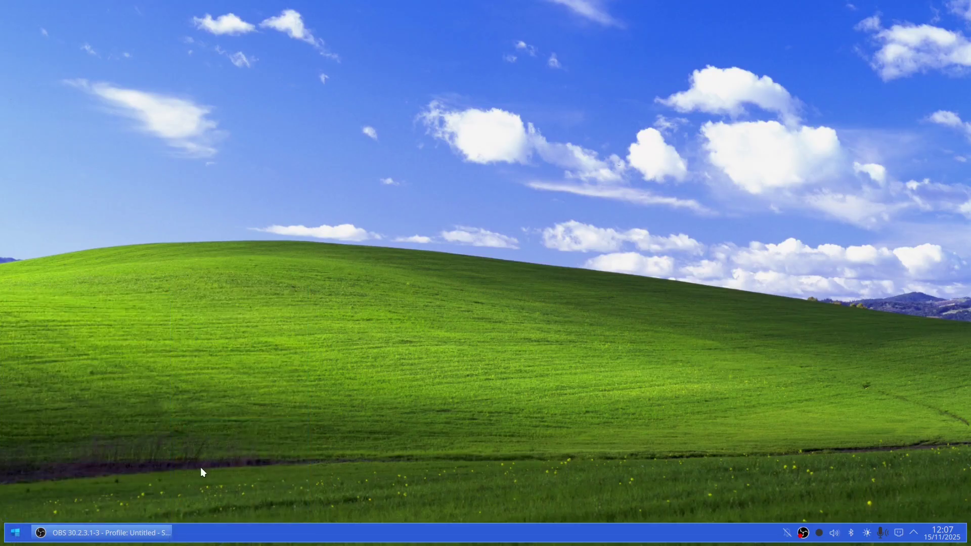
Search the launcher for 'loo' and start Look Switcher.
left_click(15, 540)
type("loo")
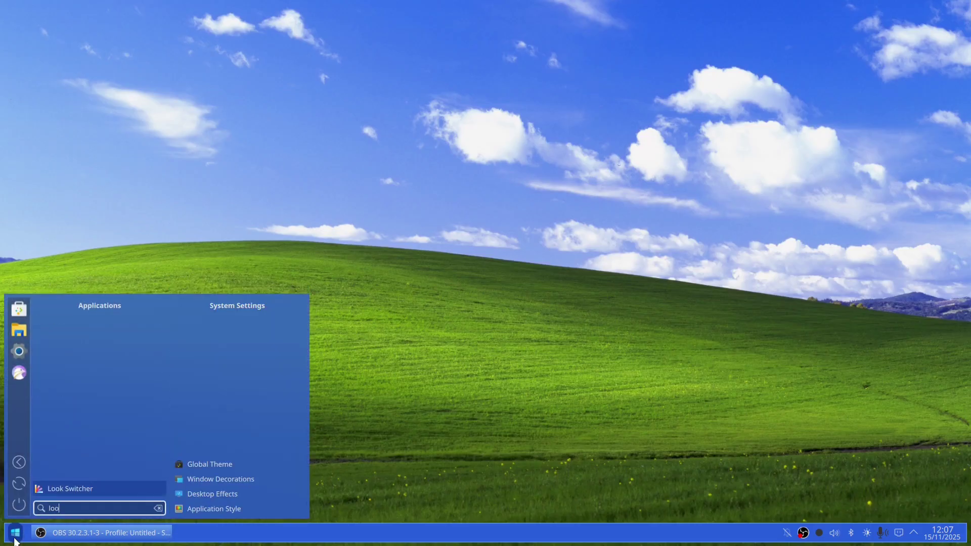
left_click(91, 487)
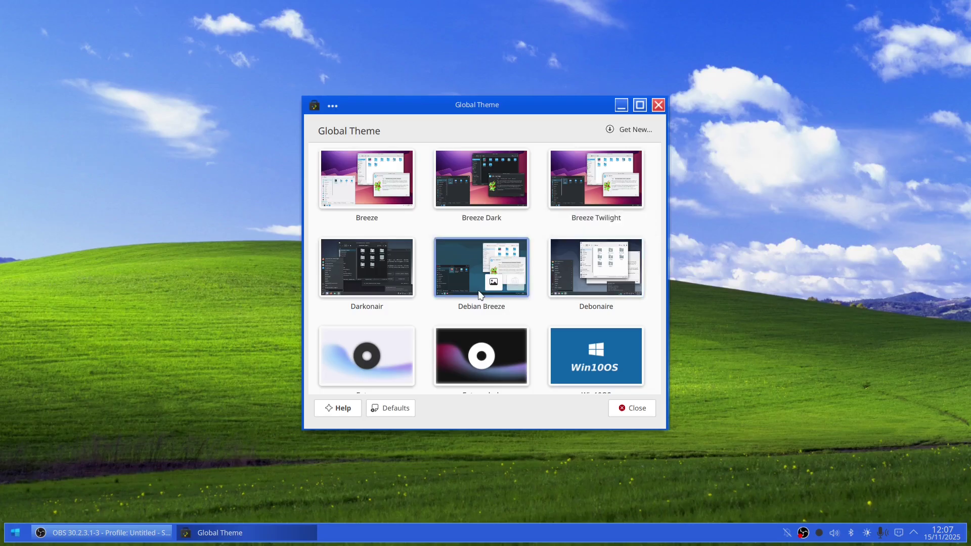
Back out of Breeze and apply Breeze Dark including its desktop and window layout.
left_click(336, 163)
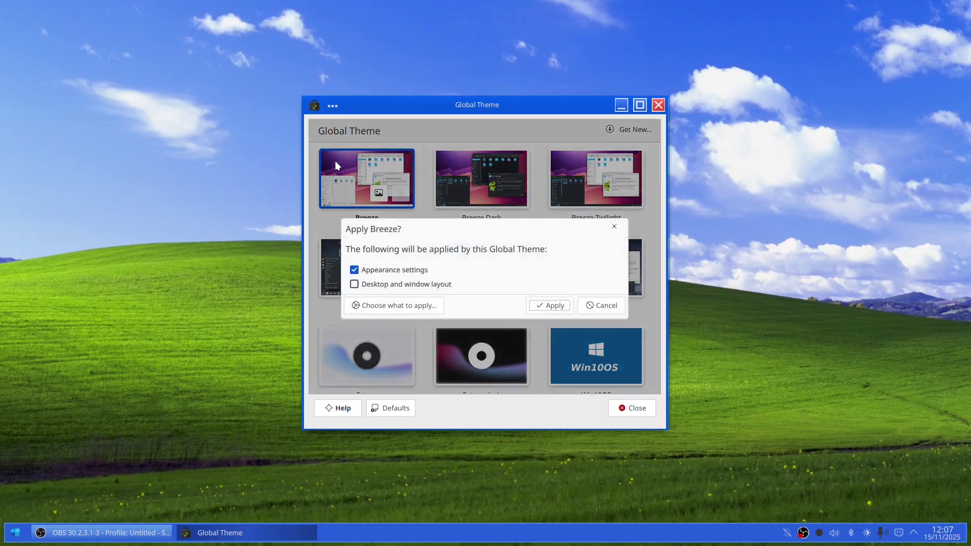
left_click(609, 306)
left_click(497, 182)
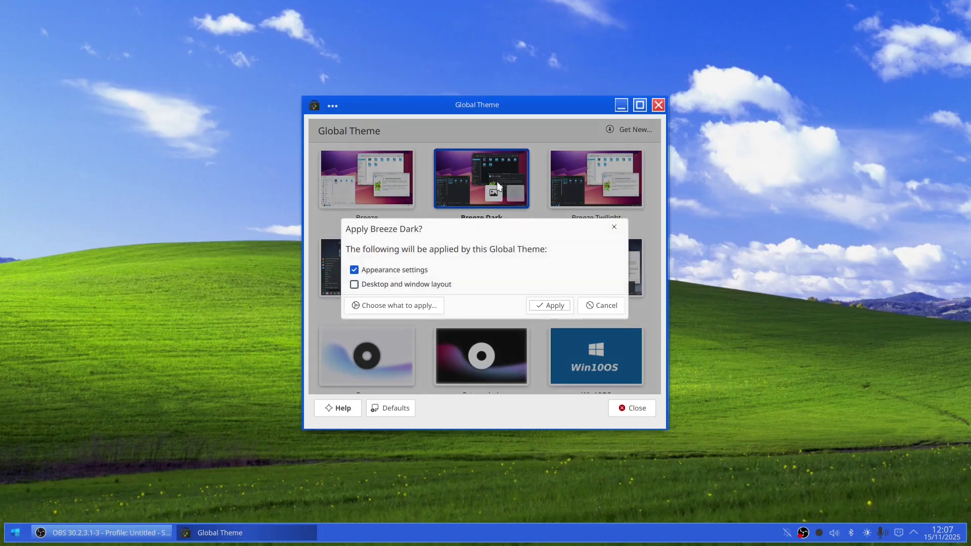
left_click(419, 284)
left_click(556, 320)
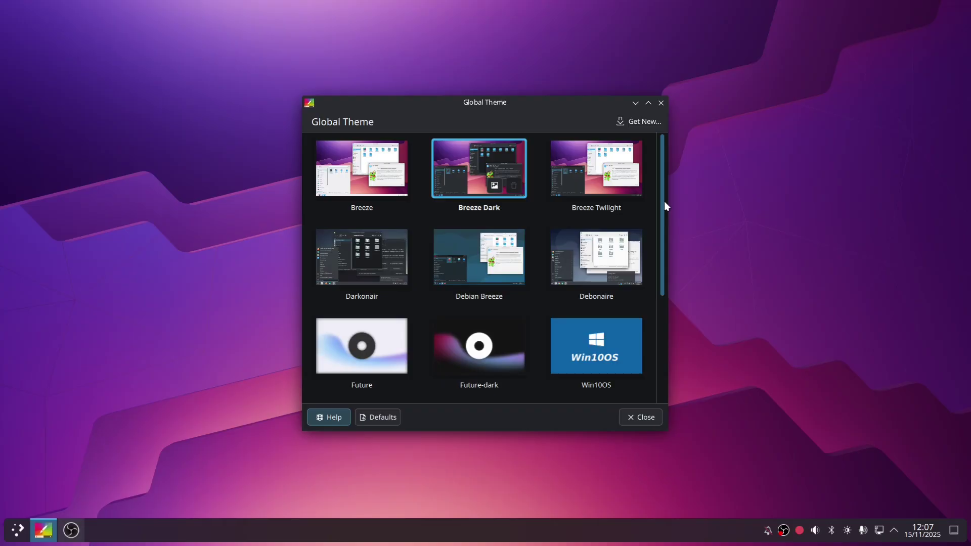
Apply the Future-dark theme from further down the grid, including desktop and window layout.
left_click_drag(664, 201, 665, 275)
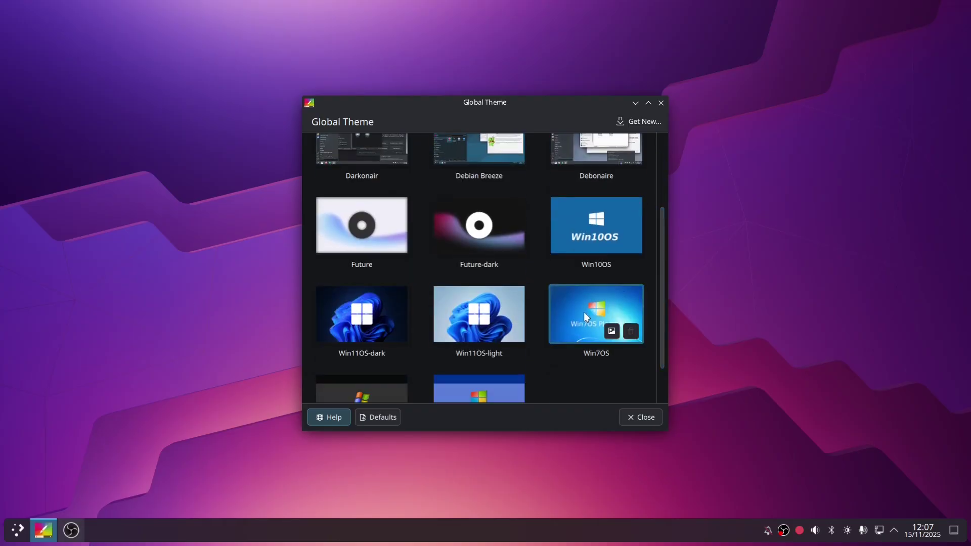
left_click(478, 228)
left_click(354, 285)
left_click(557, 307)
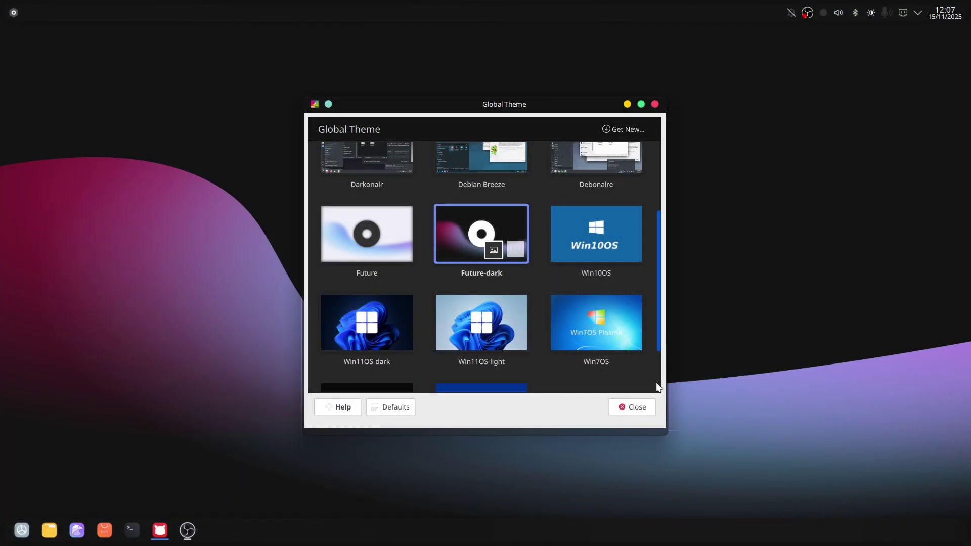
Close the Global Theme window and briefly open then close System Settings.
left_click(632, 408)
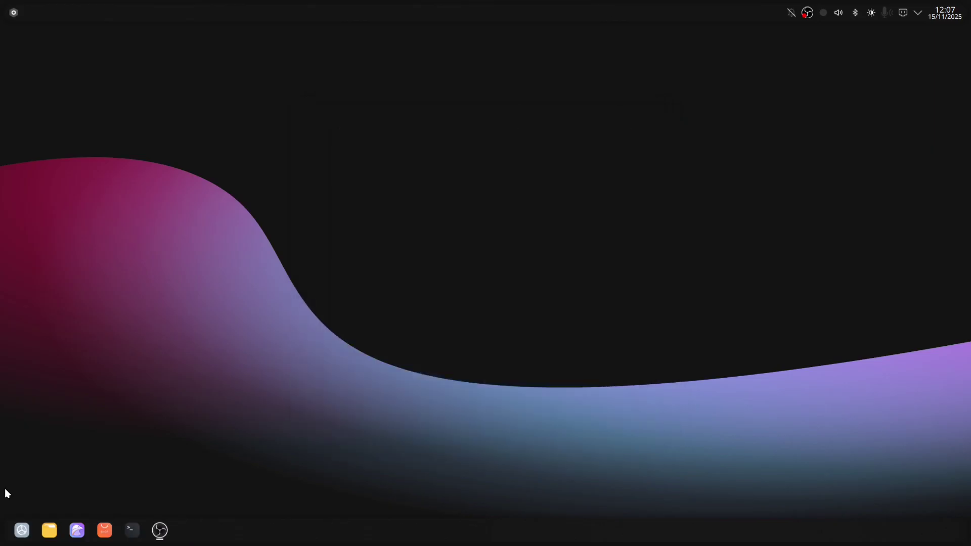
left_click(22, 531)
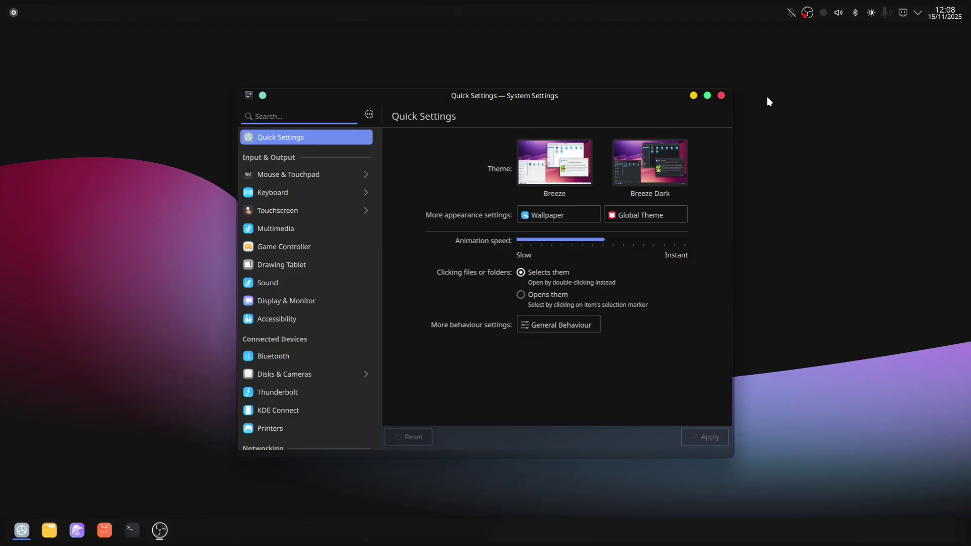
left_click(722, 96)
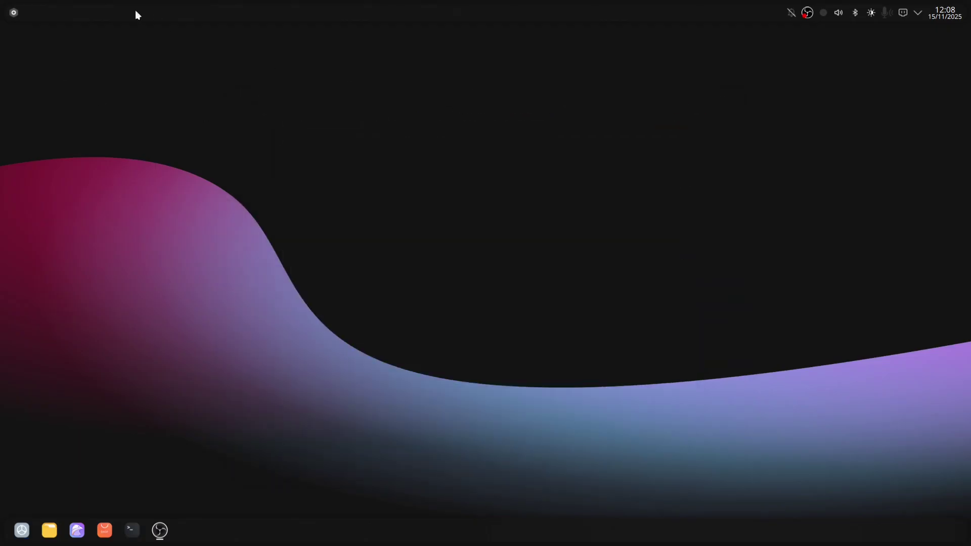
Search 'look' in the top-bar launcher and start Look Switcher.
left_click(14, 18)
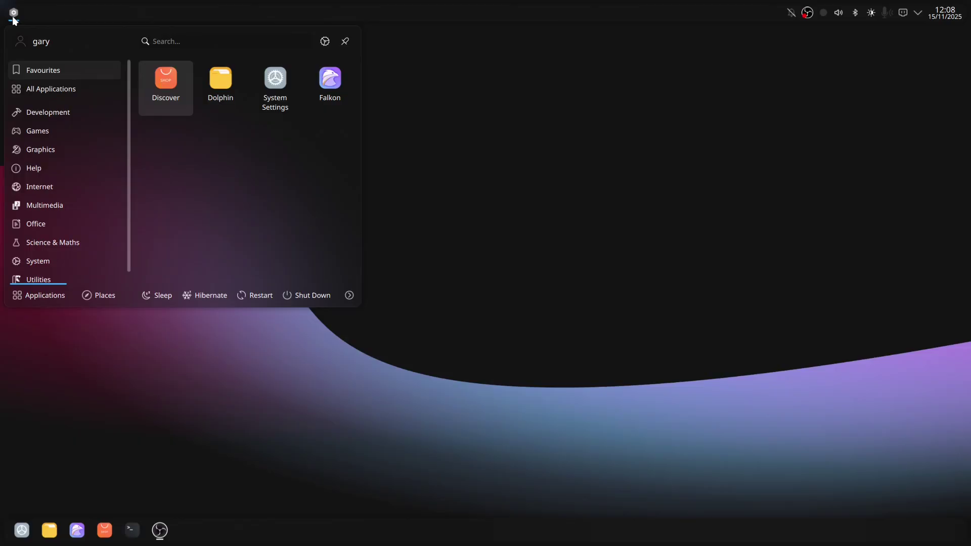
type("look")
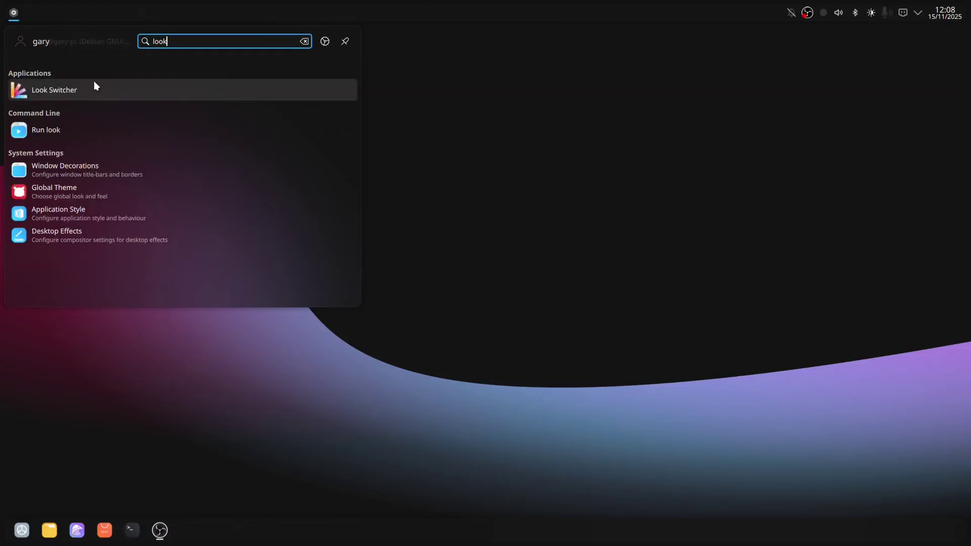
left_click(93, 94)
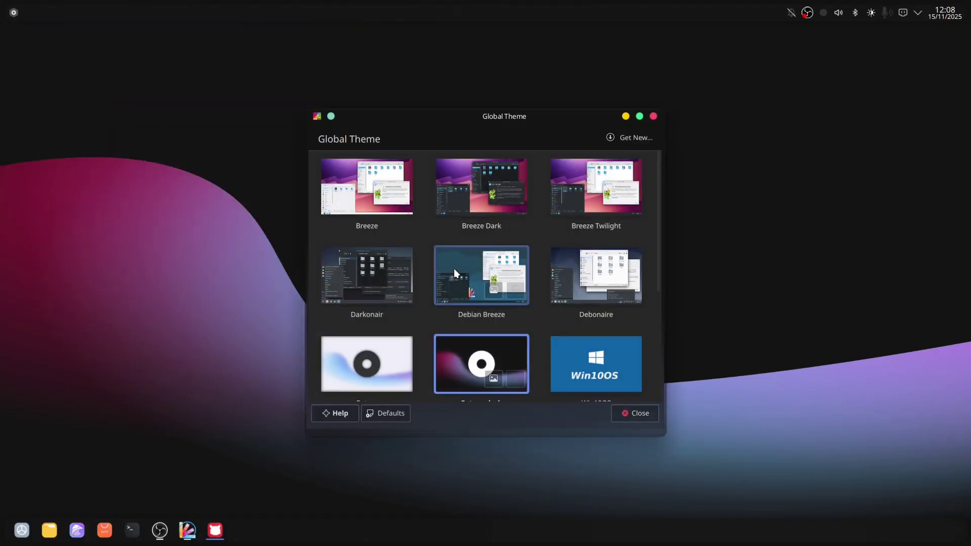
Apply the Win10OS tile with 'Desktop and window layout' ticked.
left_click(626, 380)
left_click(384, 293)
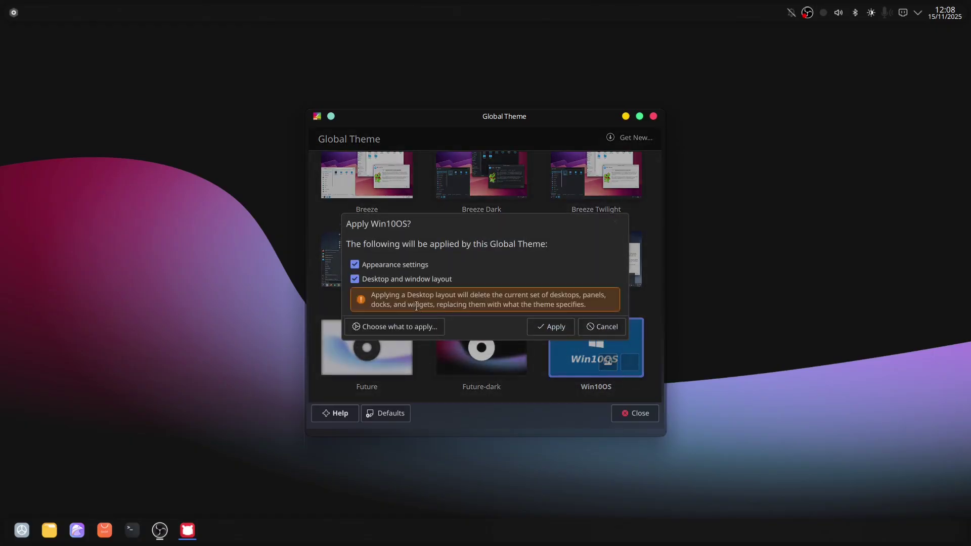
left_click(550, 329)
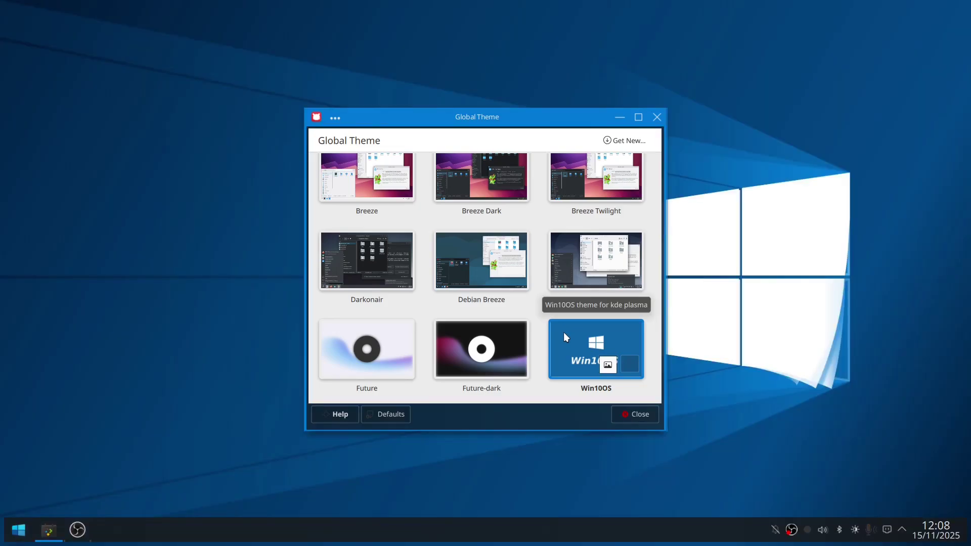
Close the Global Theme window, then open and dismiss the Start menu.
left_click(639, 415)
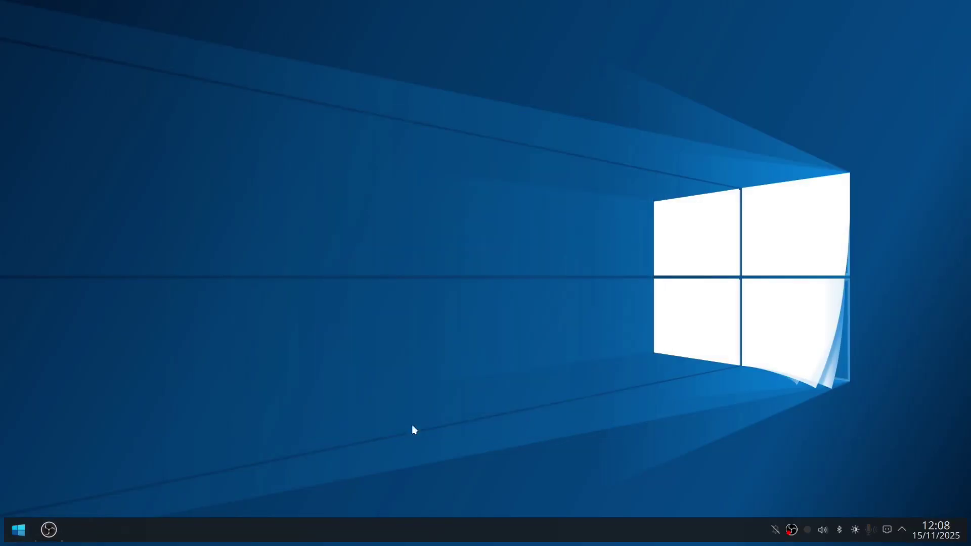
left_click(18, 532)
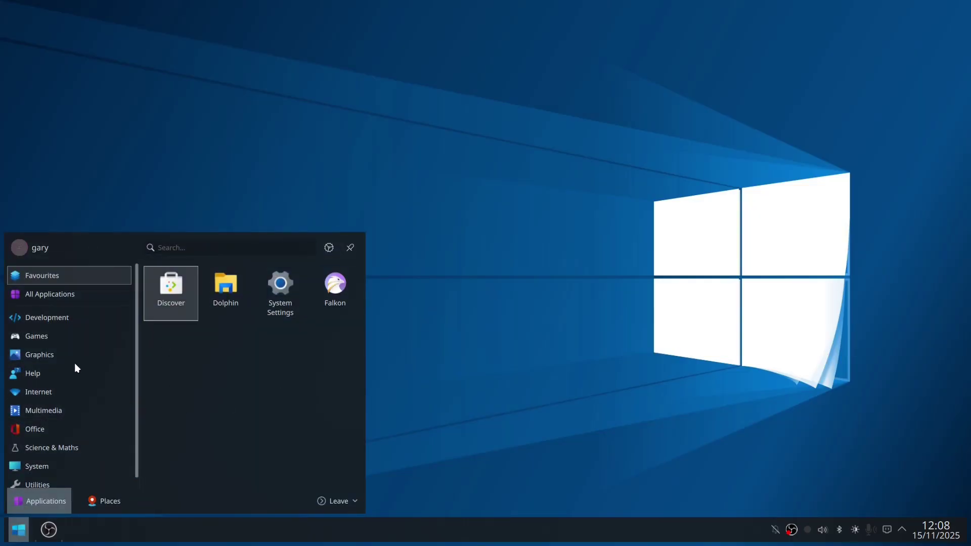
left_click(418, 320)
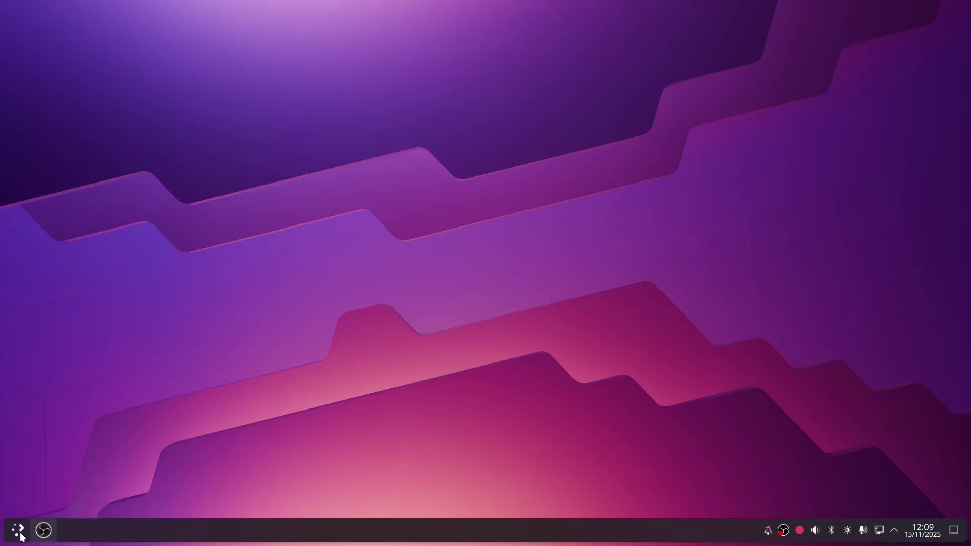
Type 'kde' in the launcher search, then clear it and close the launcher.
left_click(20, 535)
type("kde")
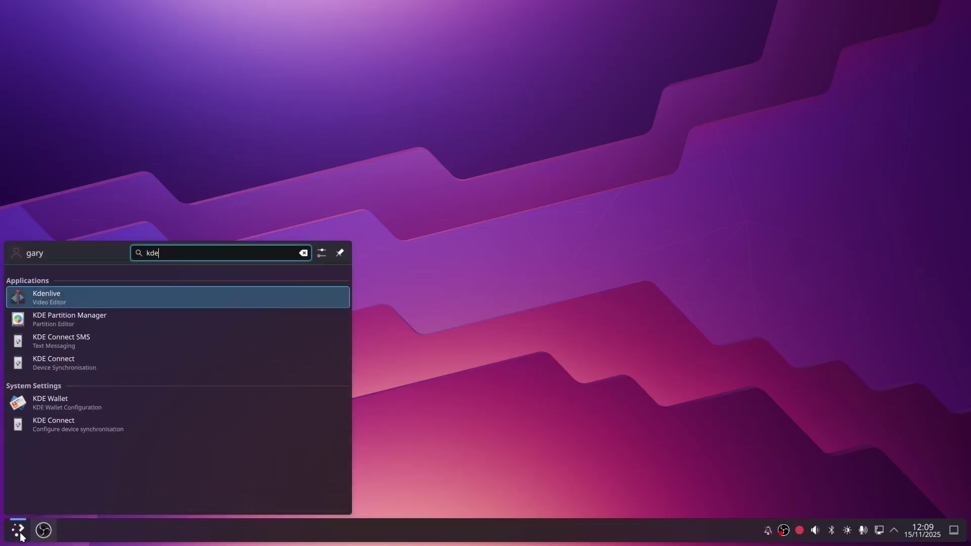
key("BackSpace")
key("BackSpace")
key("BackSpace")
key("Escape")
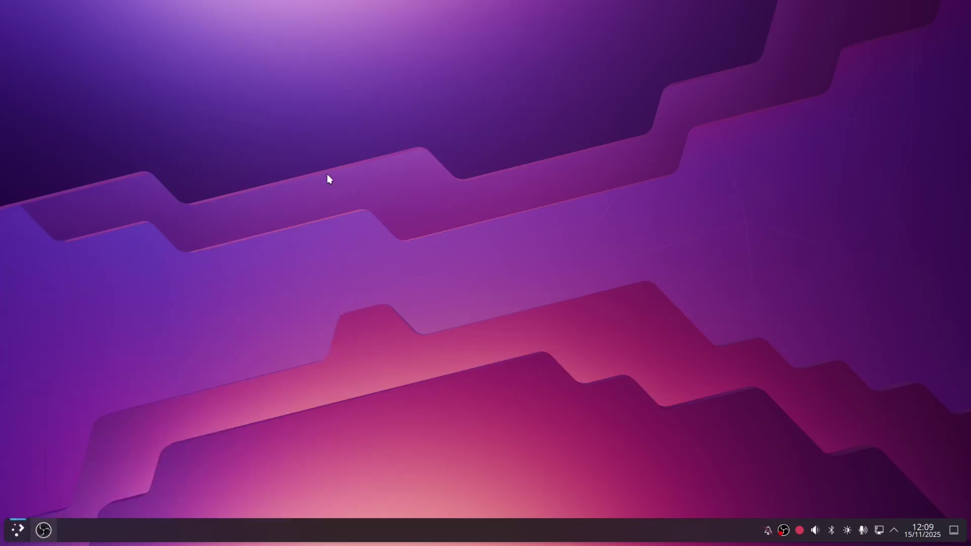
Dismiss the LookSwitcher theme-set notice and right-click the desktop for its context menu.
right_click(391, 199)
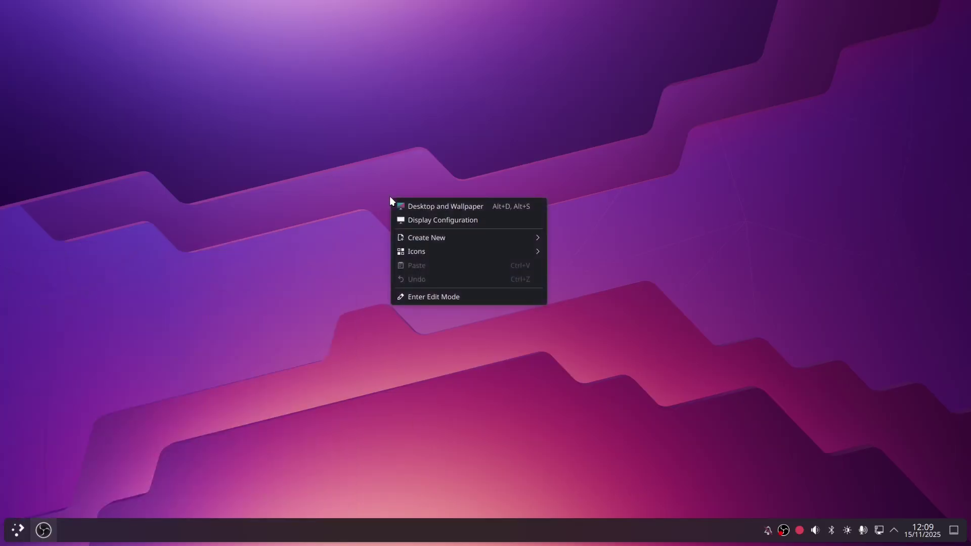
left_click(463, 206)
key("Escape")
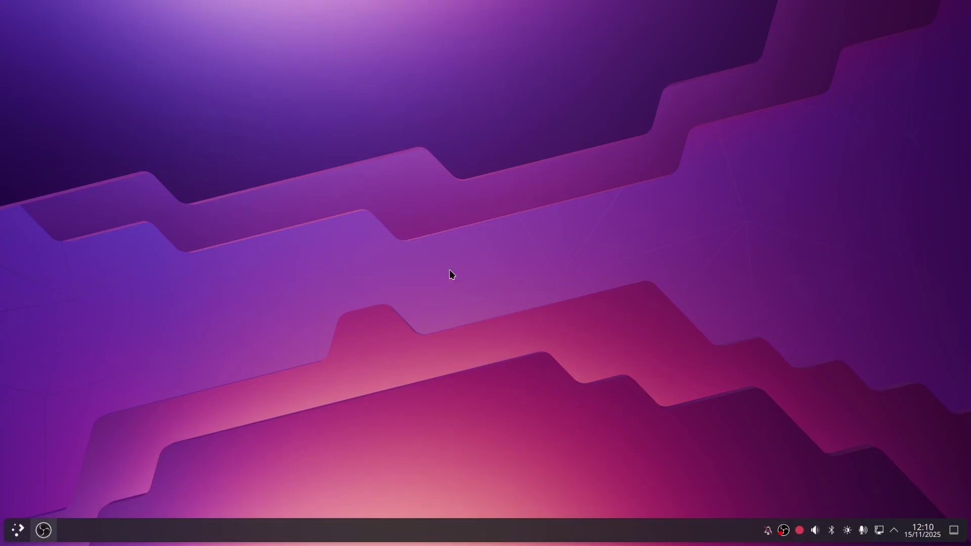
right_click(345, 292)
Search downloadable wallpapers for 'winter', sorted by rating.
left_click(433, 300)
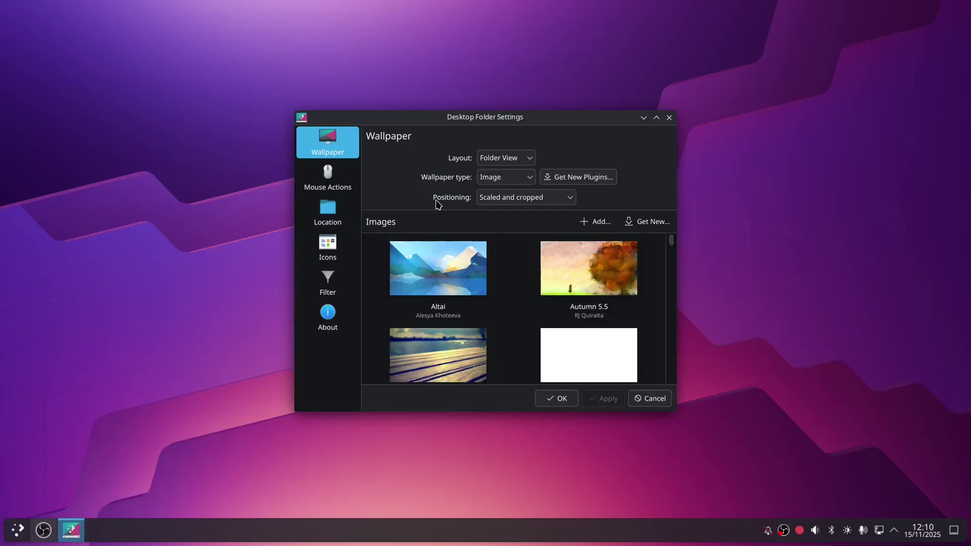
left_click(659, 227)
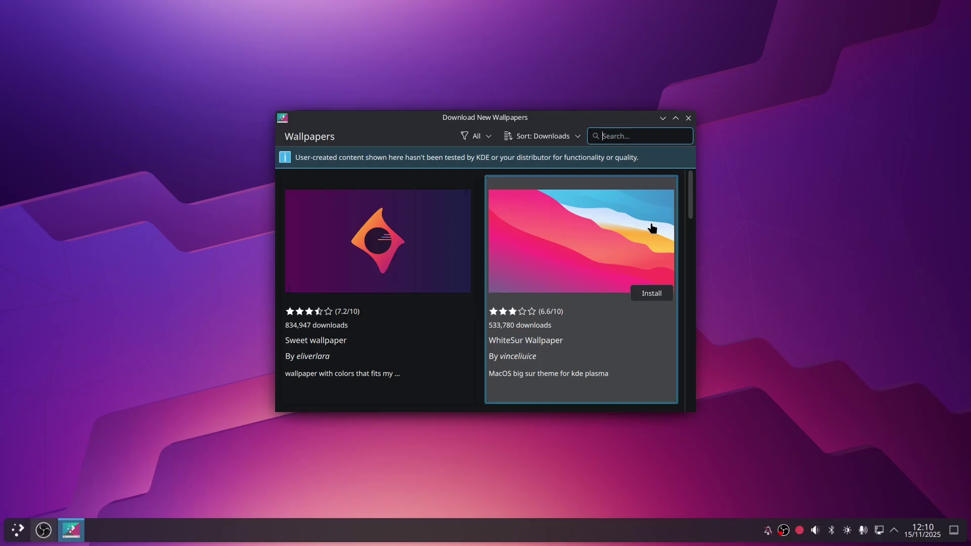
type("winter")
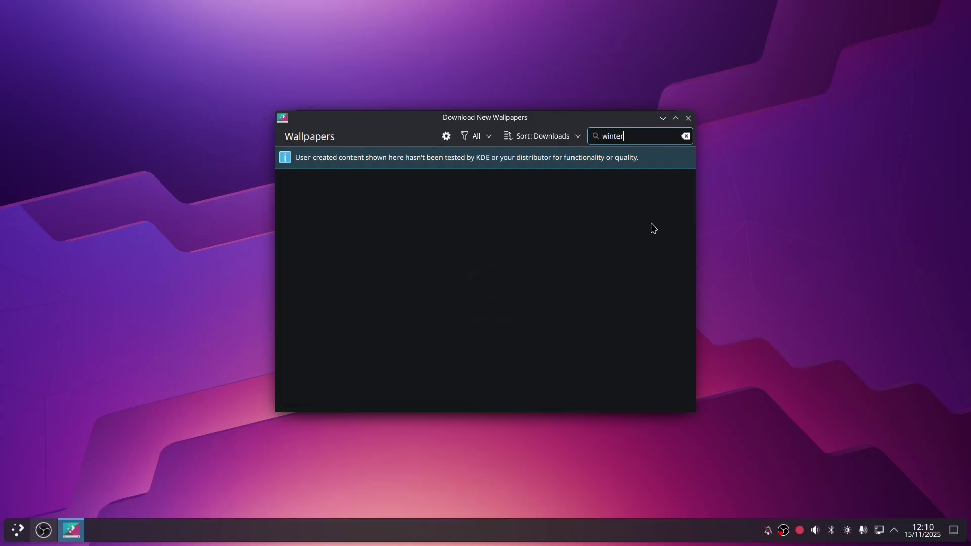
left_click(568, 136)
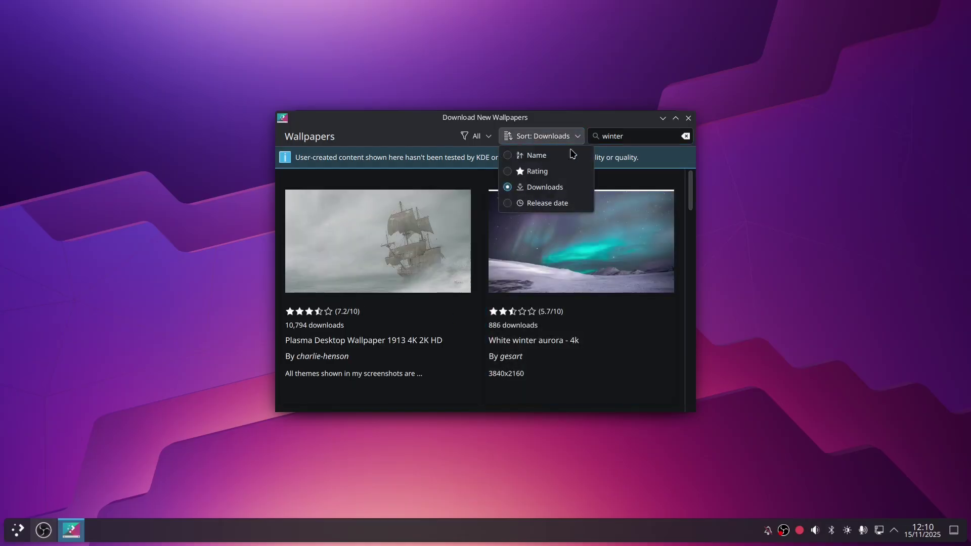
left_click(555, 172)
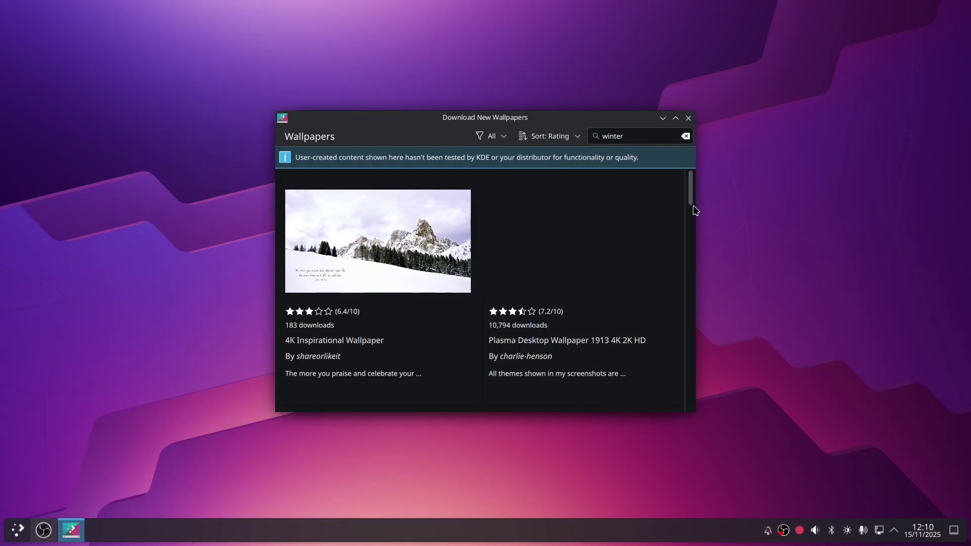
Install KDE Plasma Scenery 46 HD (No Logo Sce 46.png) and use it as wallpaper.
left_click_drag(692, 199, 693, 229)
mouse_move(590, 306)
left_click(656, 346)
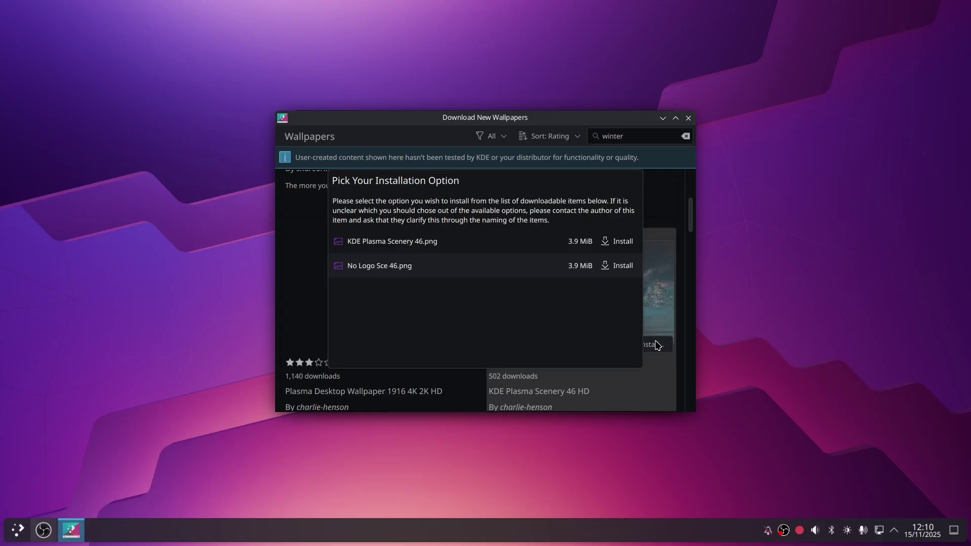
left_click(623, 266)
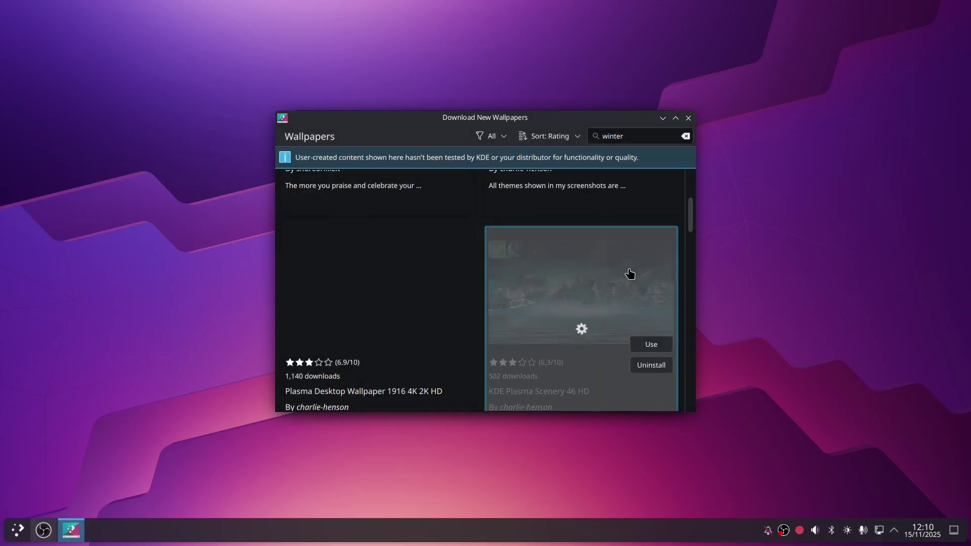
left_click(657, 345)
left_click(688, 118)
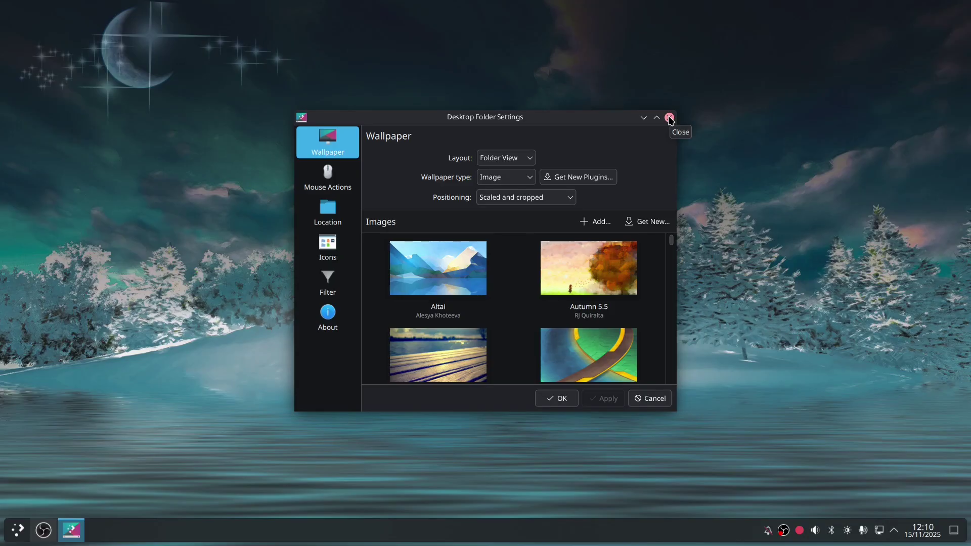
Close Desktop Folder Settings and open Global Theme settings via a 'theme' launcher search.
left_click(669, 118)
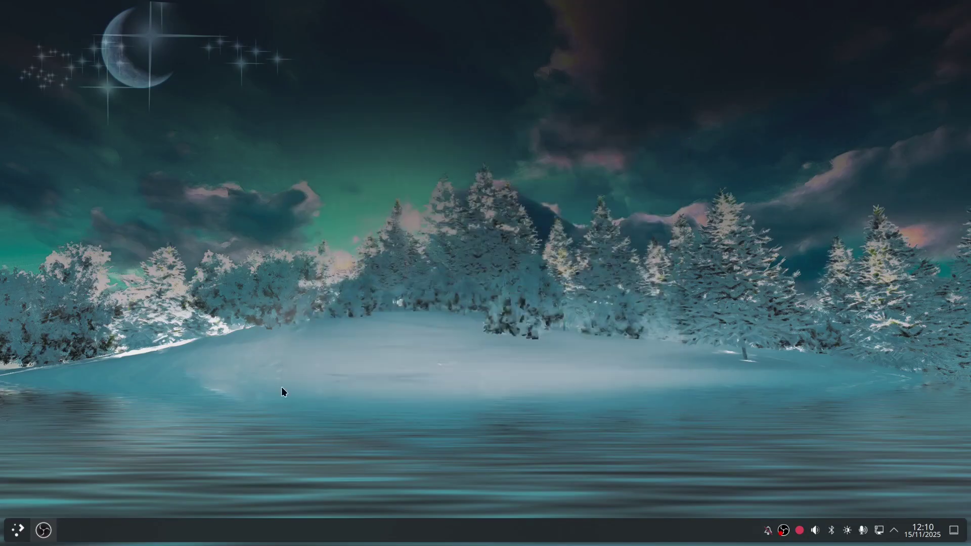
left_click(19, 533)
type("theme")
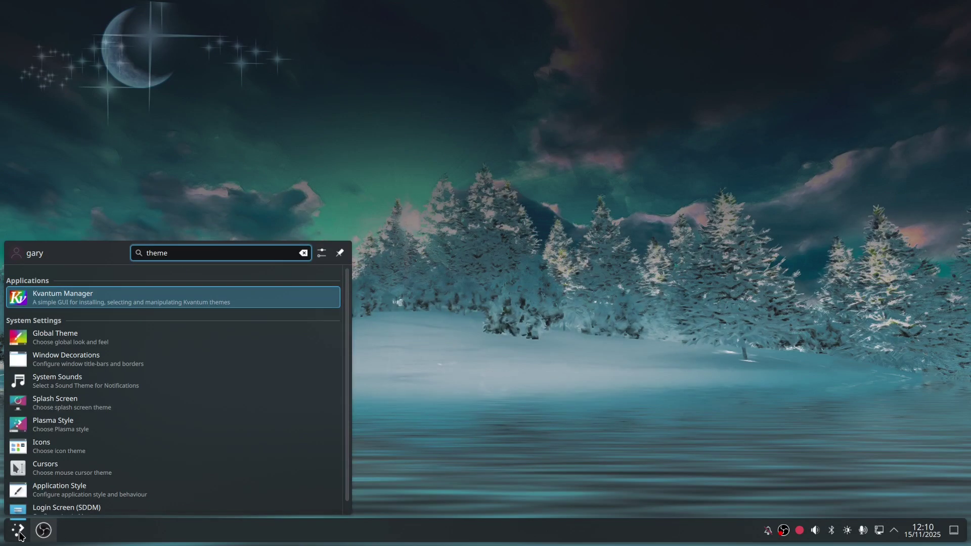
scroll(211, 430, "down", 1)
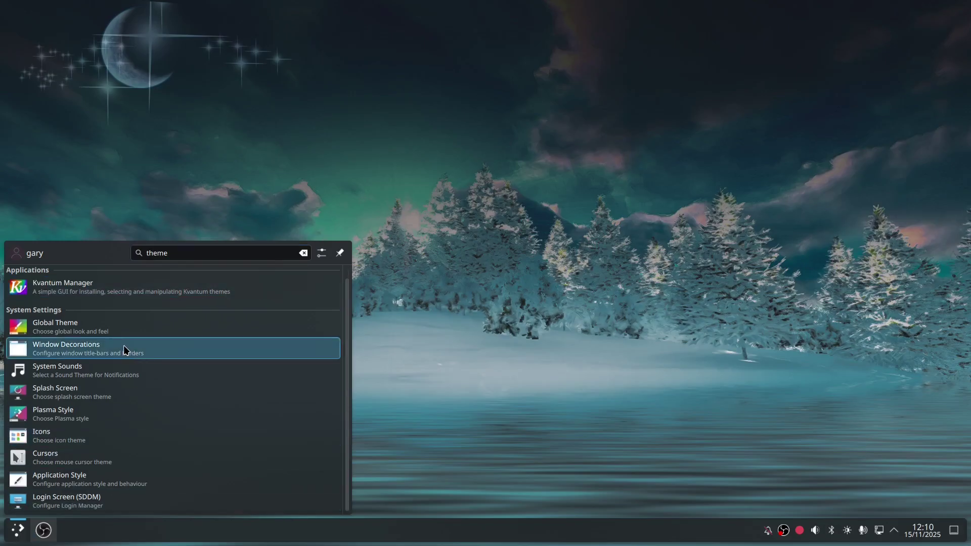
left_click(112, 329)
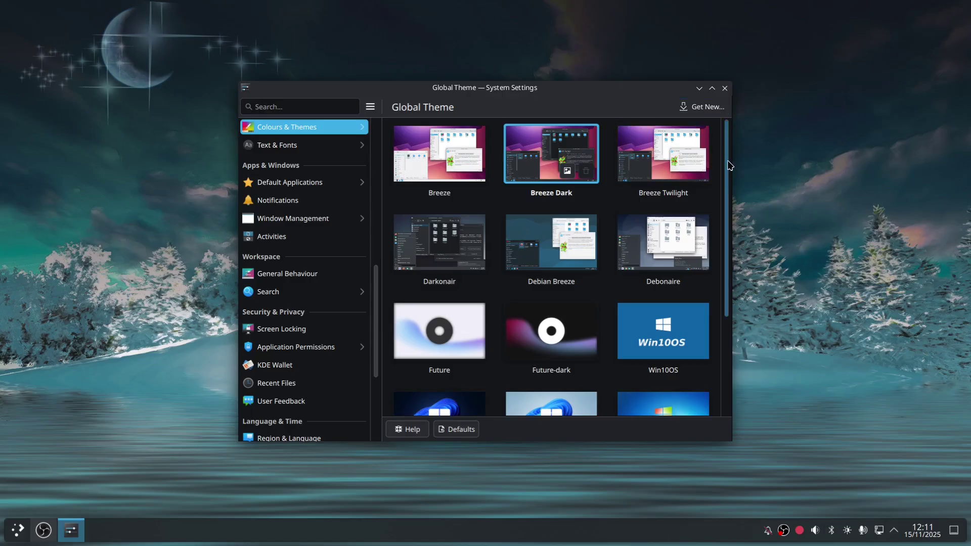
Open Get New... and scroll through the downloadable global themes.
left_click_drag(727, 163, 698, 212)
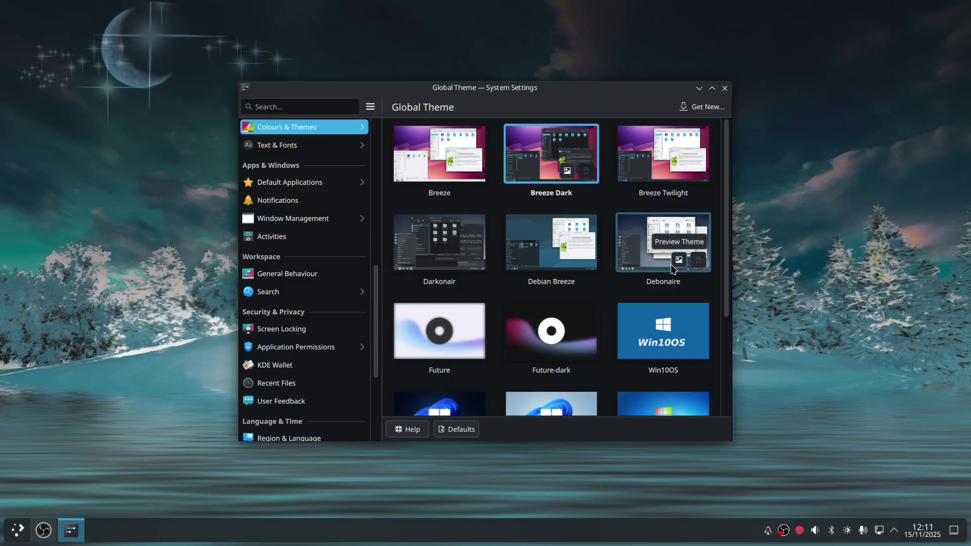
left_click(707, 106)
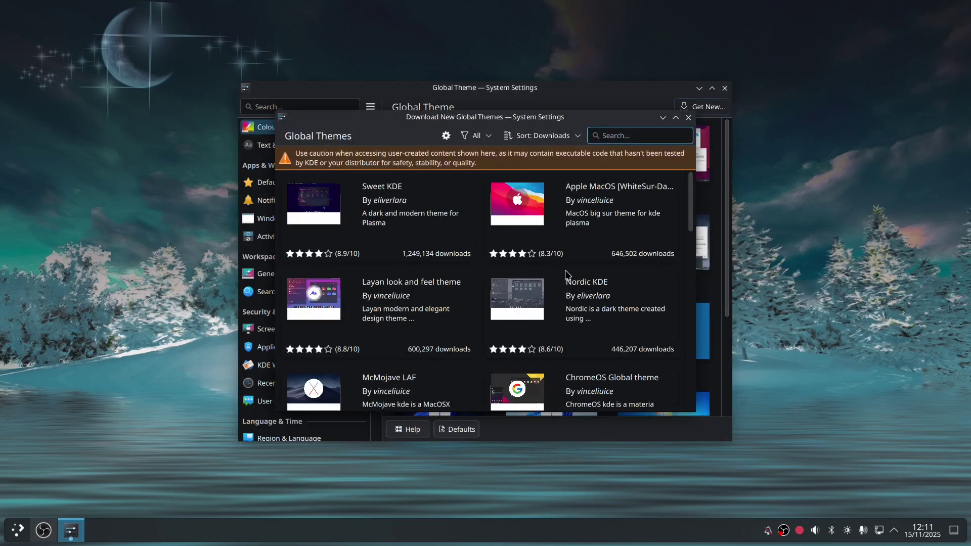
scroll(537, 276, "down", 1)
scroll(538, 276, "down", 9)
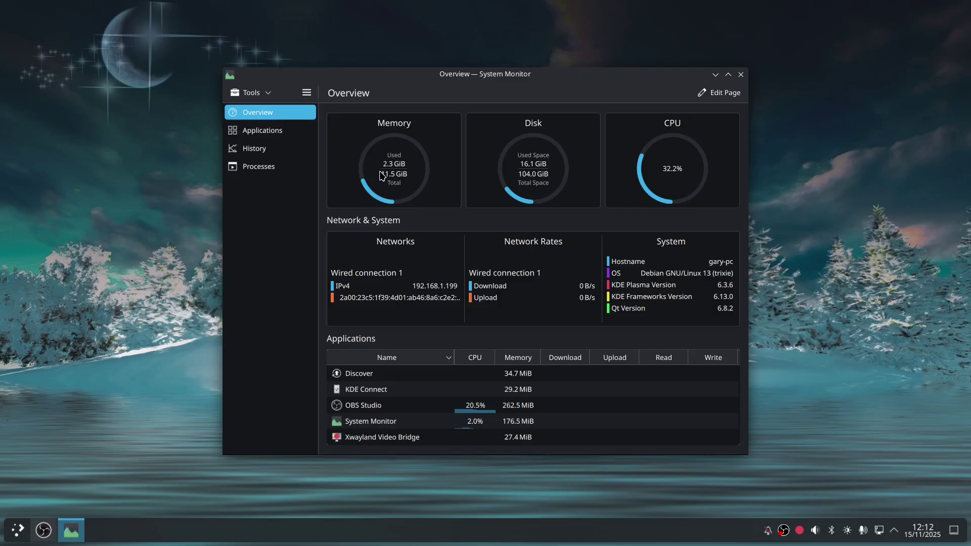
Quit System Monitor with Ctrl+Q, leaving the winter-scenery desktop.
key("ctrl+q")
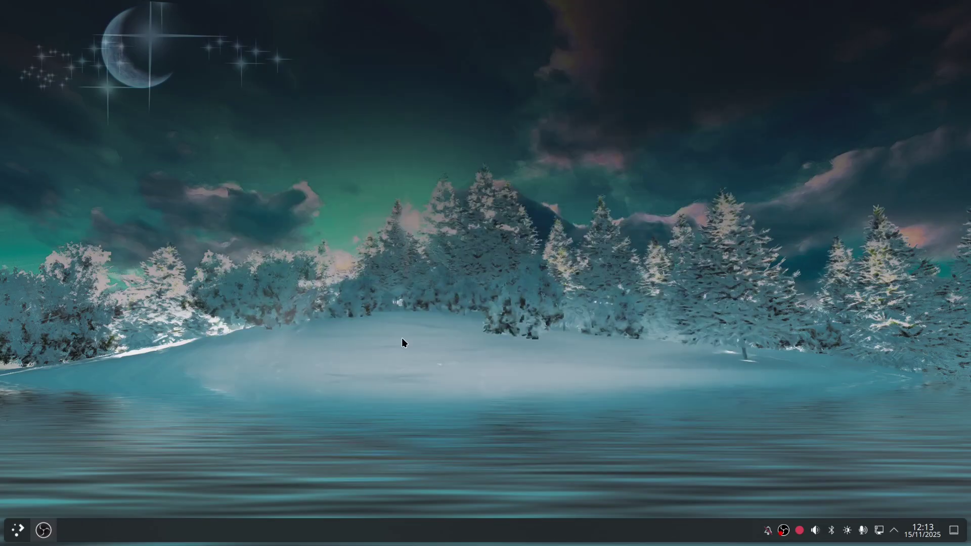